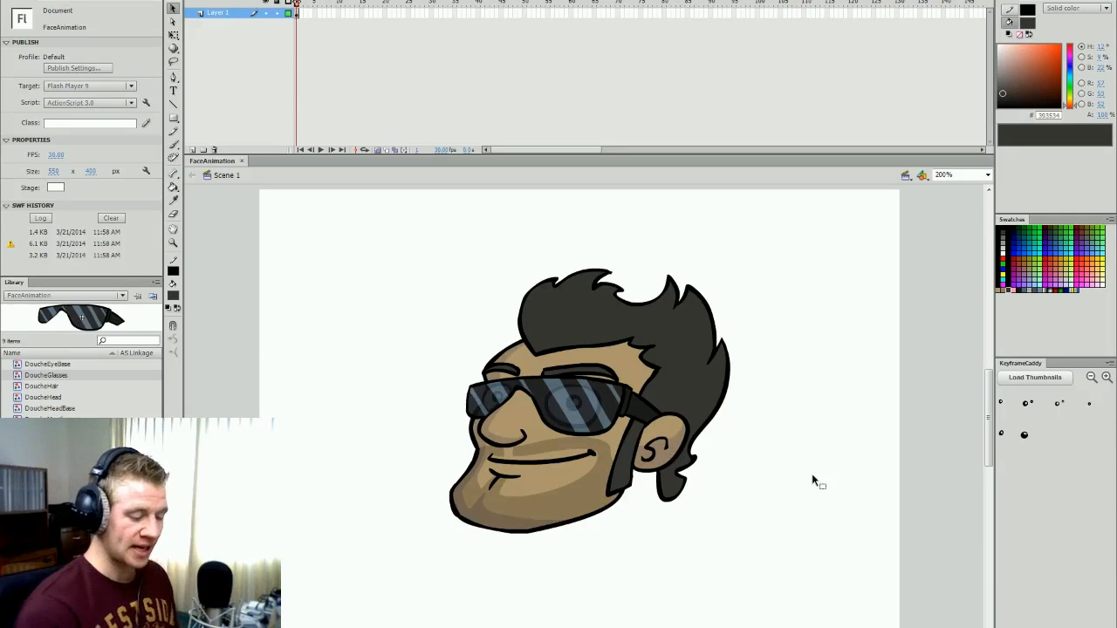
- Open the DoucheHead symbol on the stage for editing
{"action": "left_click_drag", "start_coordinate": [987, 453], "coordinate": [988, 458]}
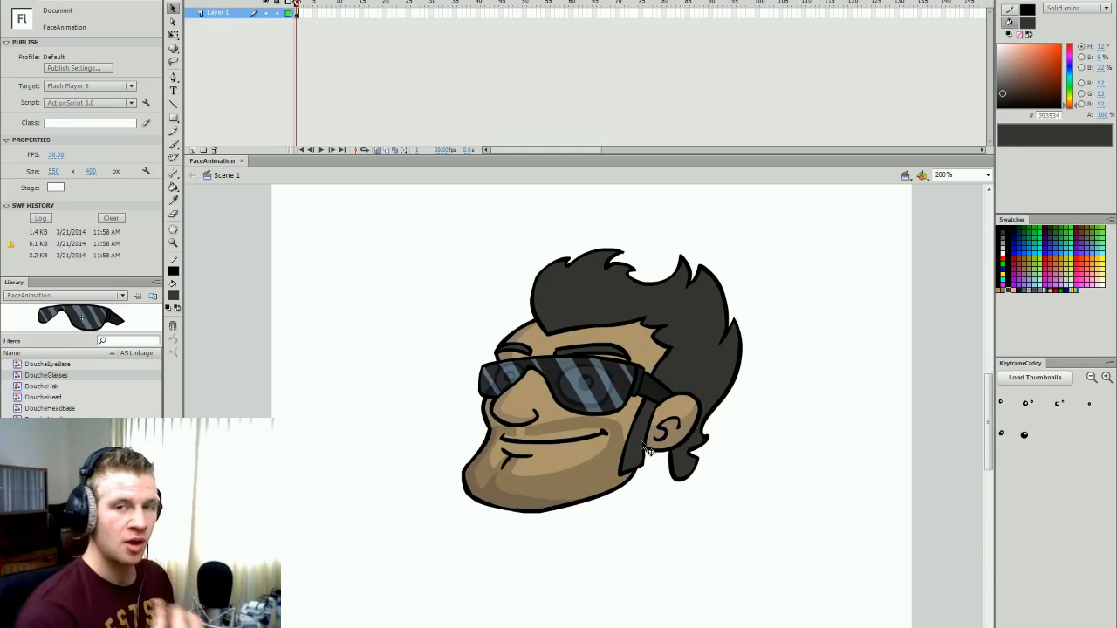
{"action": "left_click", "coordinate": [678, 395]}
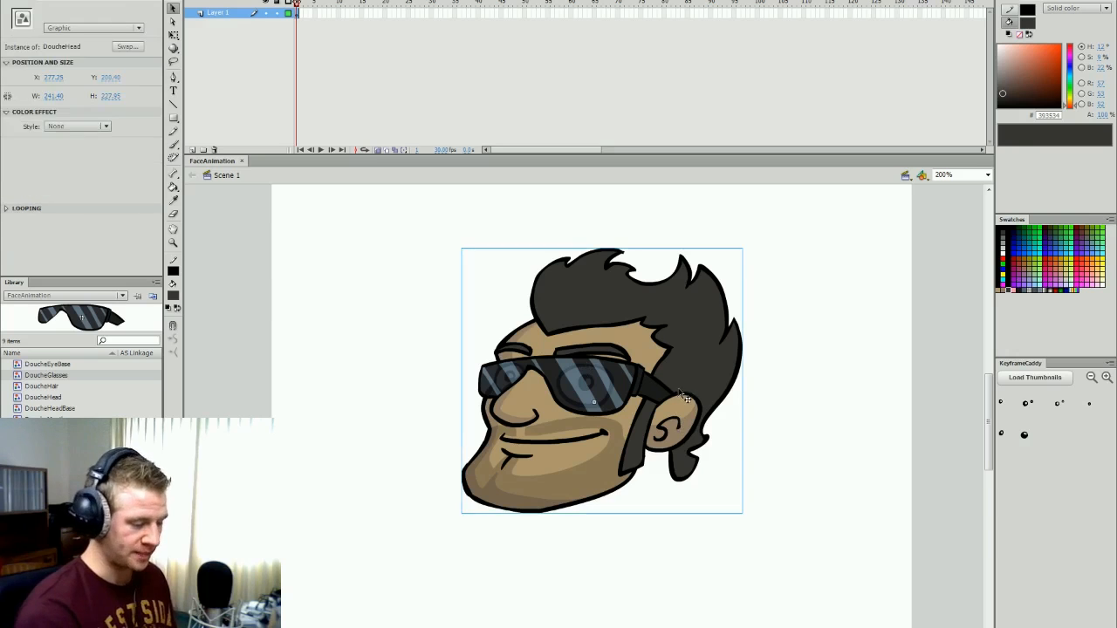
{"action": "double_click", "coordinate": [681, 397]}
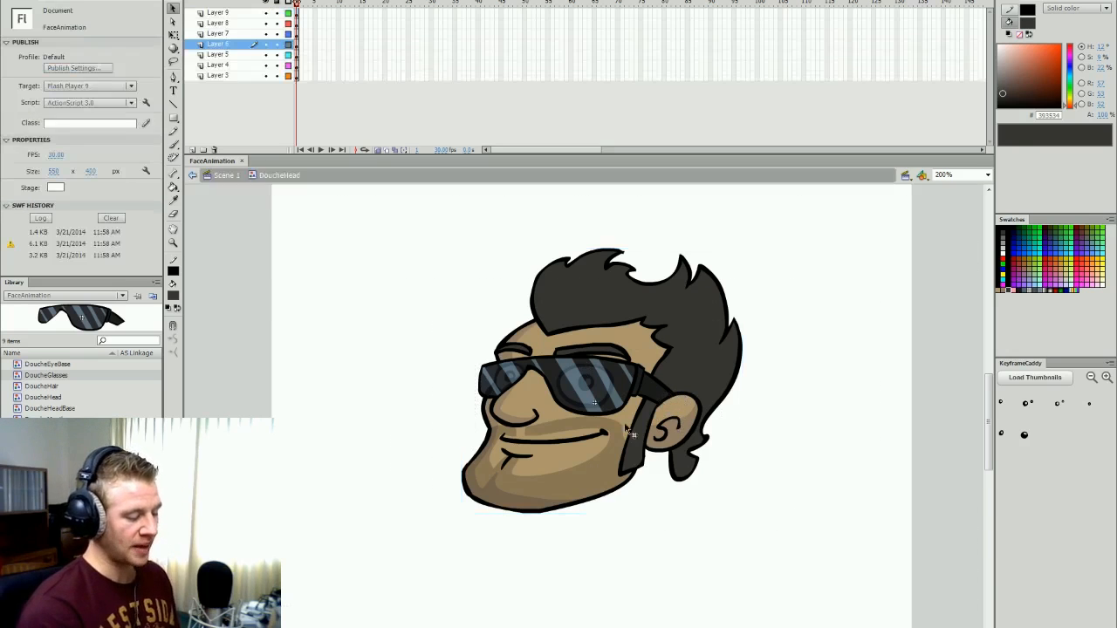
- Hide Layers 4 to 9, load the mouth symbol's pose thumbnails, preview several mouths and return to the closed smile
{"action": "left_click_drag", "start_coordinate": [266, 13], "coordinate": [270, 78]}
{"action": "left_click", "coordinate": [265, 76]}
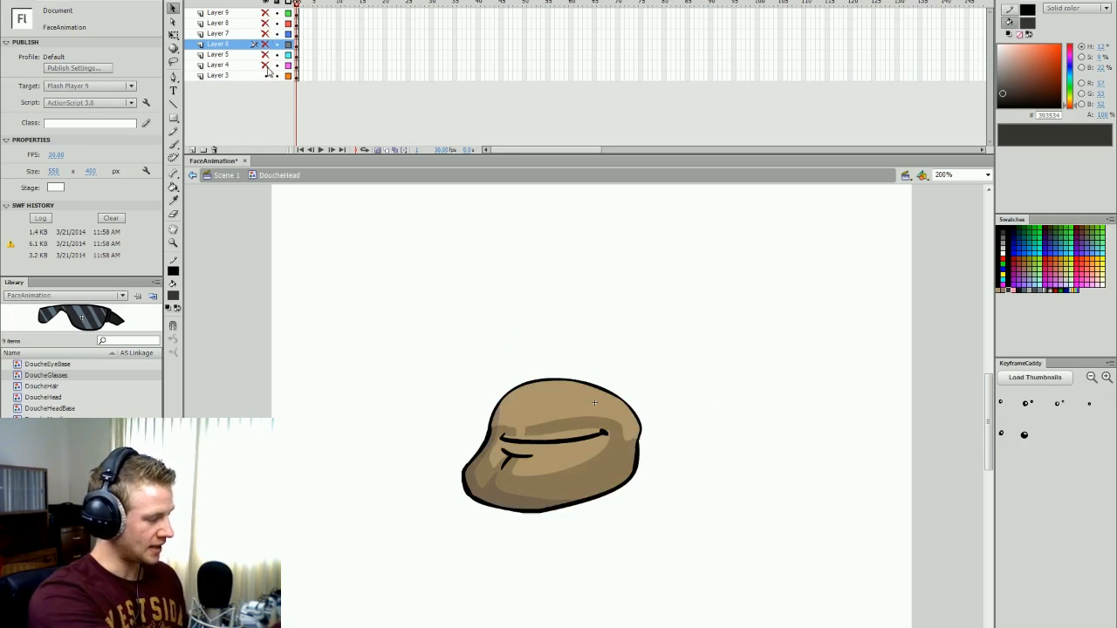
{"action": "left_click", "coordinate": [218, 76]}
{"action": "left_click", "coordinate": [1034, 376]}
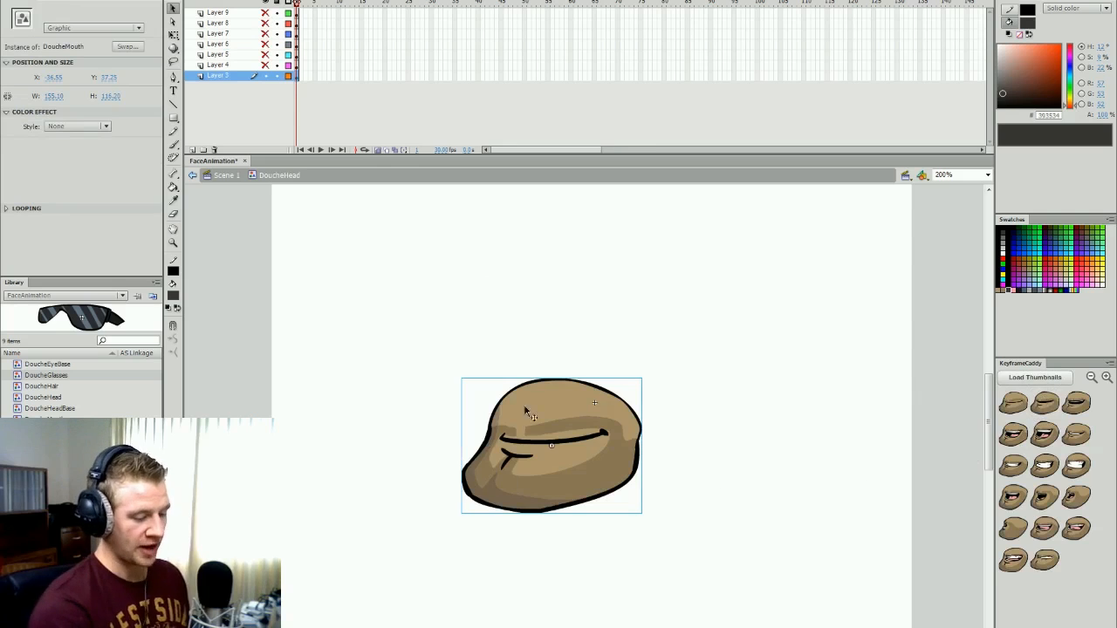
{"action": "left_click", "coordinate": [1046, 434]}
{"action": "left_click", "coordinate": [1012, 465]}
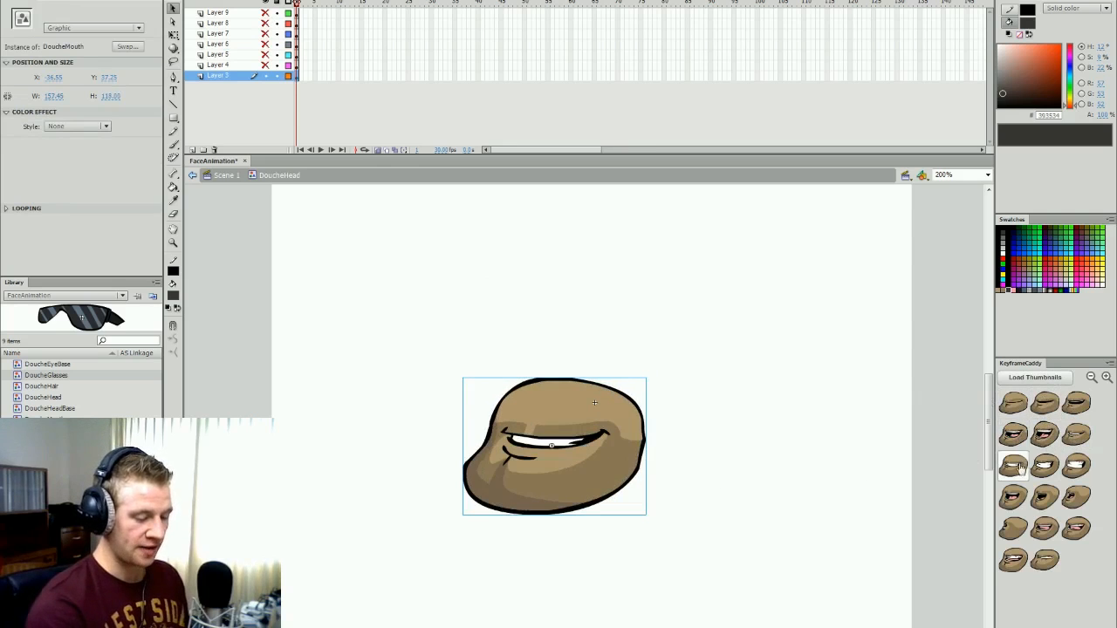
{"action": "left_click", "coordinate": [1044, 465]}
{"action": "left_click", "coordinate": [1012, 497]}
{"action": "left_click", "coordinate": [1012, 403]}
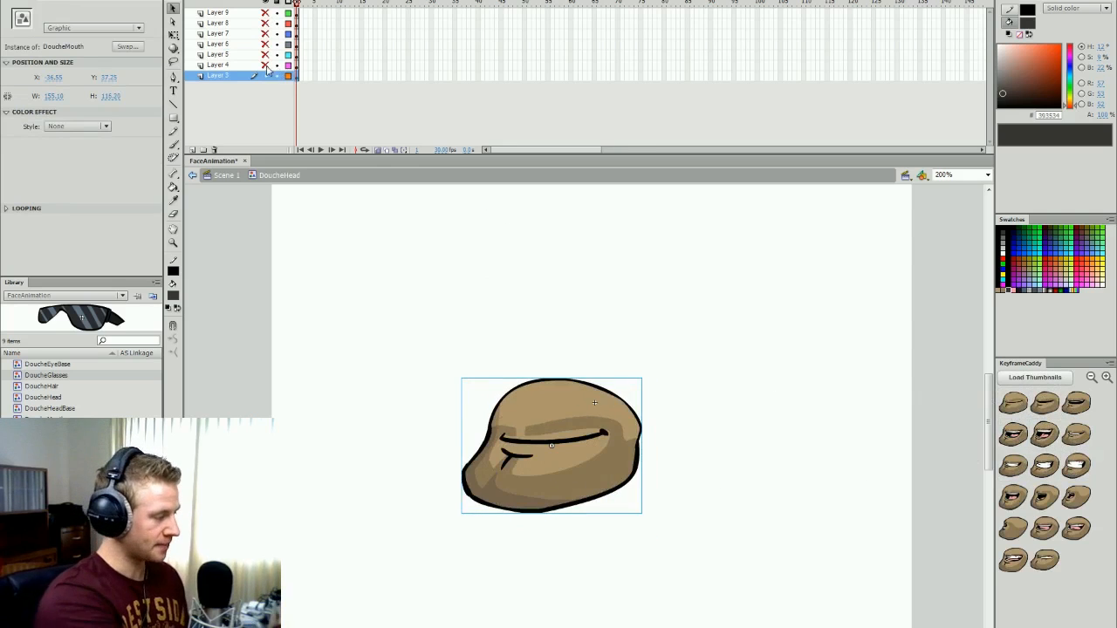
- Show Layers 4, 5 and 6, load the eye symbol's thumbnails and preview the half-closed pose before returning to open eyes
{"action": "left_click", "coordinate": [265, 66]}
{"action": "left_click", "coordinate": [266, 55]}
{"action": "left_click", "coordinate": [265, 44]}
{"action": "left_click", "coordinate": [600, 402]}
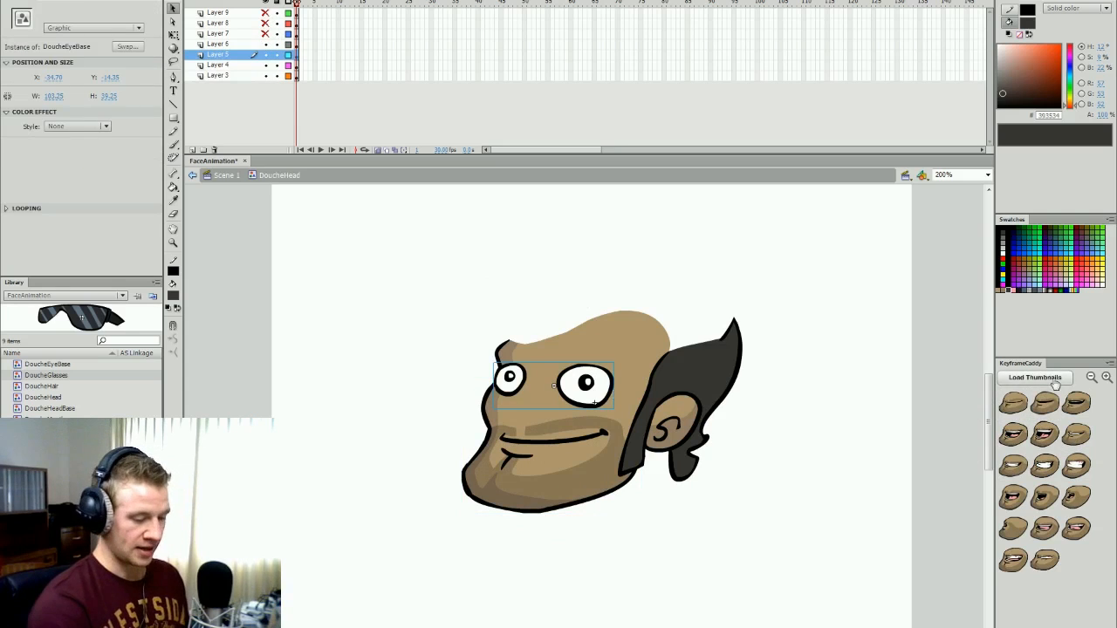
{"action": "left_click", "coordinate": [1035, 377]}
{"action": "left_click", "coordinate": [1008, 435]}
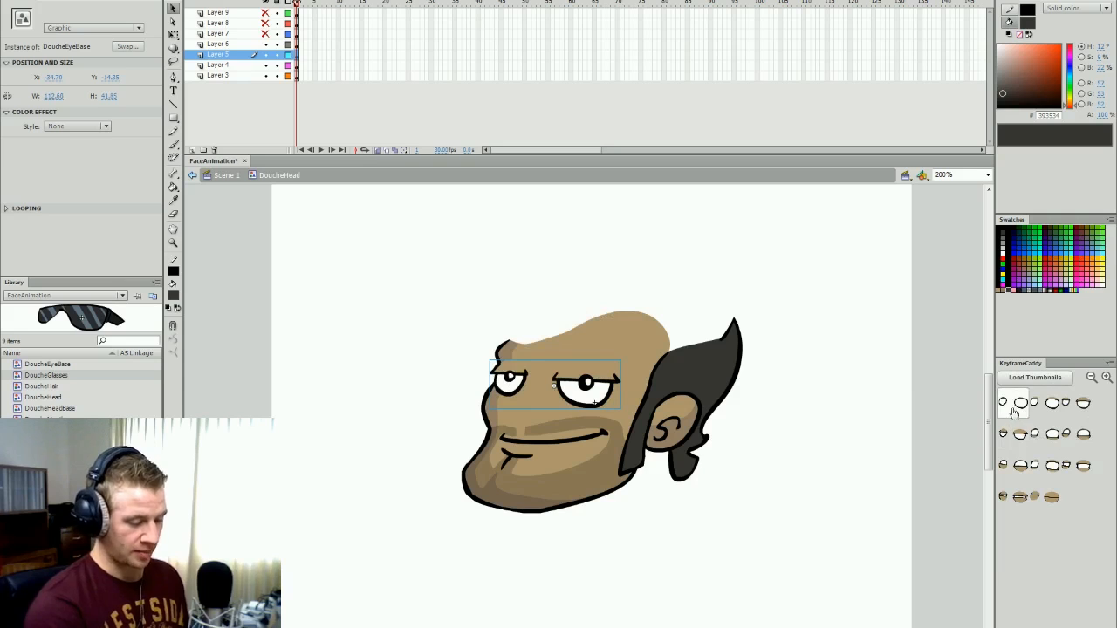
{"action": "left_click", "coordinate": [1020, 403]}
- Show Layer 7, load the nose and eyebrow symbol's thumbnails and preview another pose before returning to the first
{"action": "left_click", "coordinate": [266, 34]}
{"action": "left_click", "coordinate": [597, 359]}
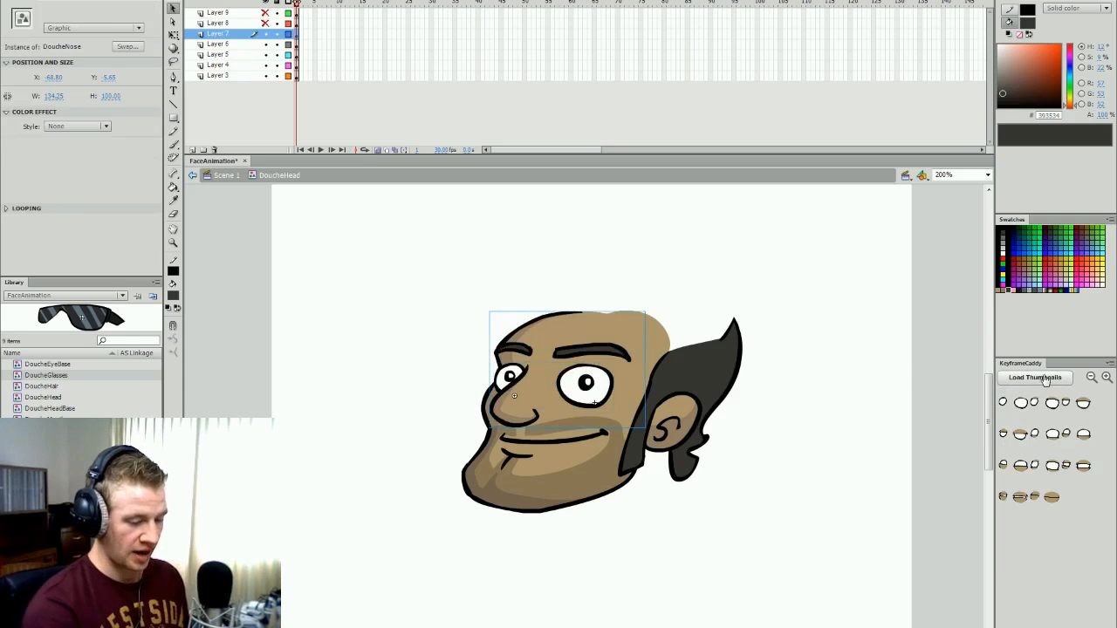
{"action": "left_click", "coordinate": [1035, 377]}
{"action": "left_click", "coordinate": [1044, 435]}
{"action": "left_click", "coordinate": [1005, 408]}
{"action": "left_click", "coordinate": [1005, 408]}
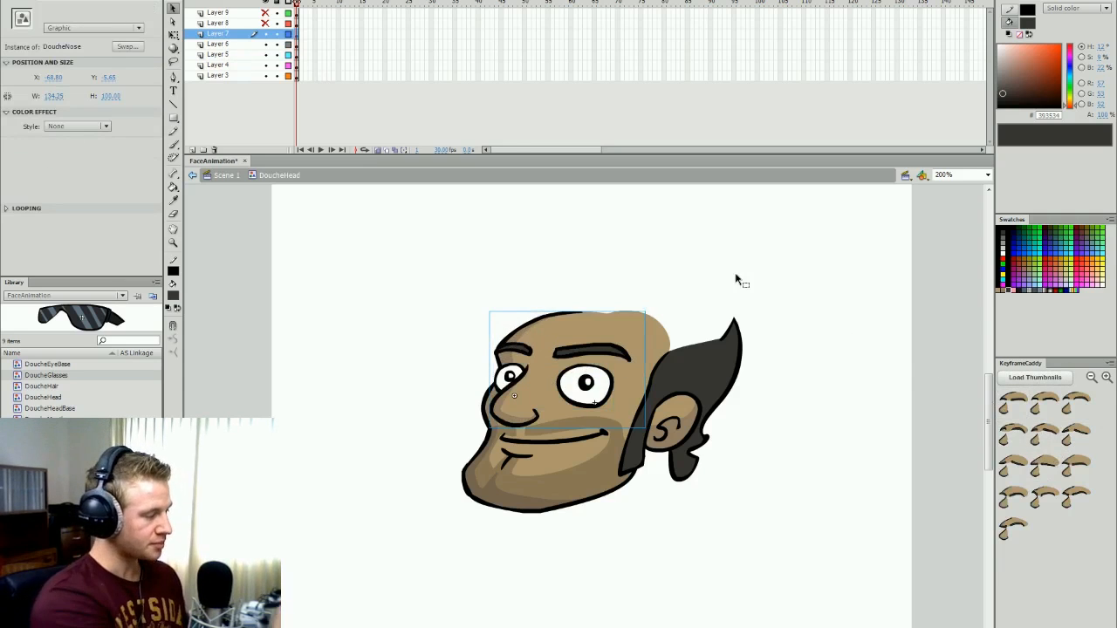
- Make Layers 8 and 9 visible again so the full head shows, and clear the selection
{"action": "left_click_drag", "start_coordinate": [265, 23], "coordinate": [265, 13]}
{"action": "left_click", "coordinate": [266, 13]}
{"action": "left_click", "coordinate": [265, 13]}
{"action": "left_click", "coordinate": [790, 343]}
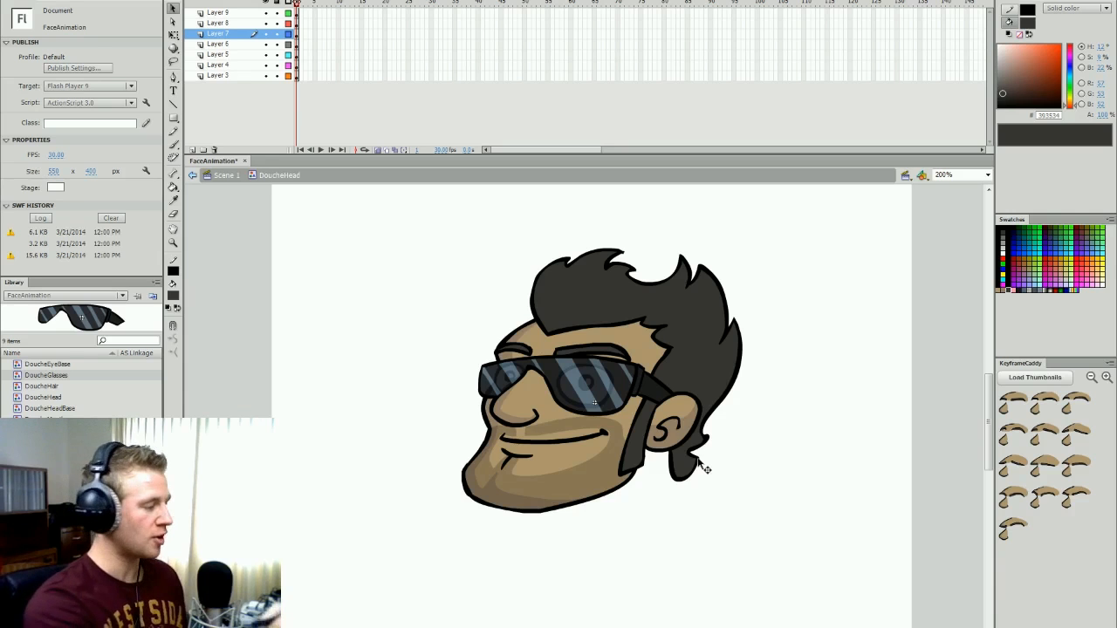
- Add a new layer above Layer 9 and extend the frames of all layers to frame 130
{"action": "left_click", "coordinate": [217, 13]}
{"action": "left_click", "coordinate": [192, 151]}
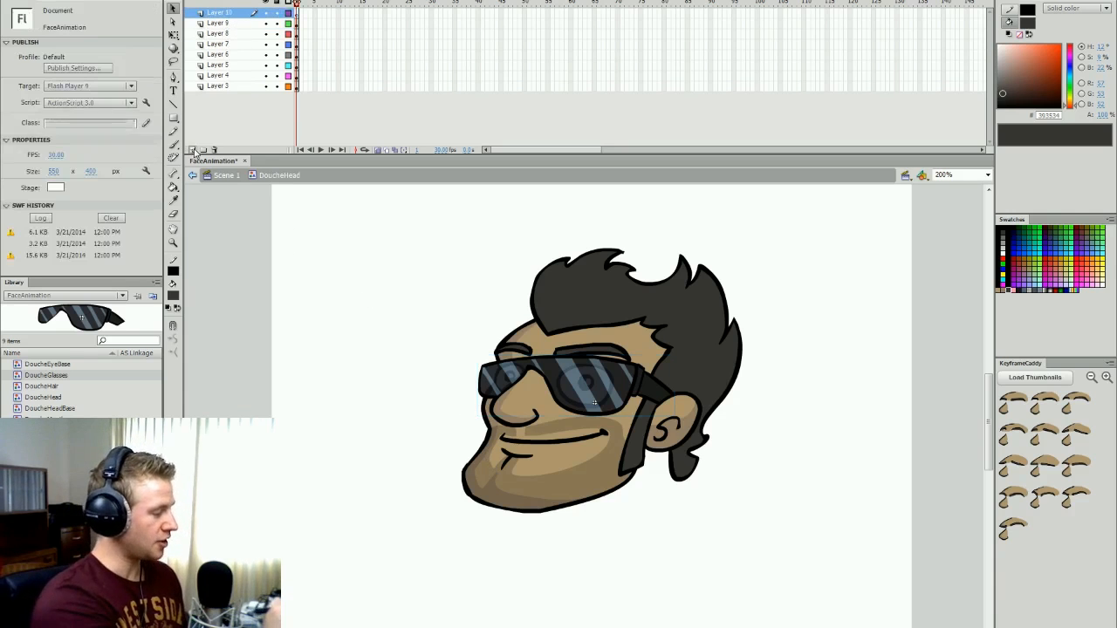
{"action": "left_click_drag", "start_coordinate": [896, 87], "coordinate": [897, 12]}
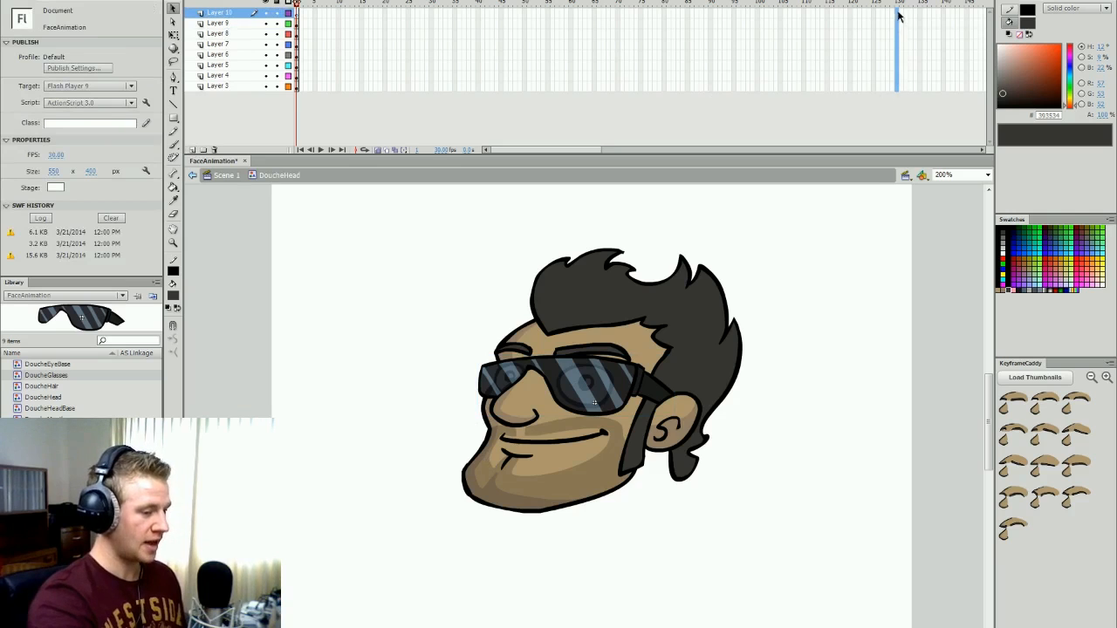
{"action": "key", "text": "F5"}
- Import the Scene 4 (Macho Dude) audio file from the Converted folder into the library and close the folder window
{"action": "left_click", "coordinate": [436, 14]}
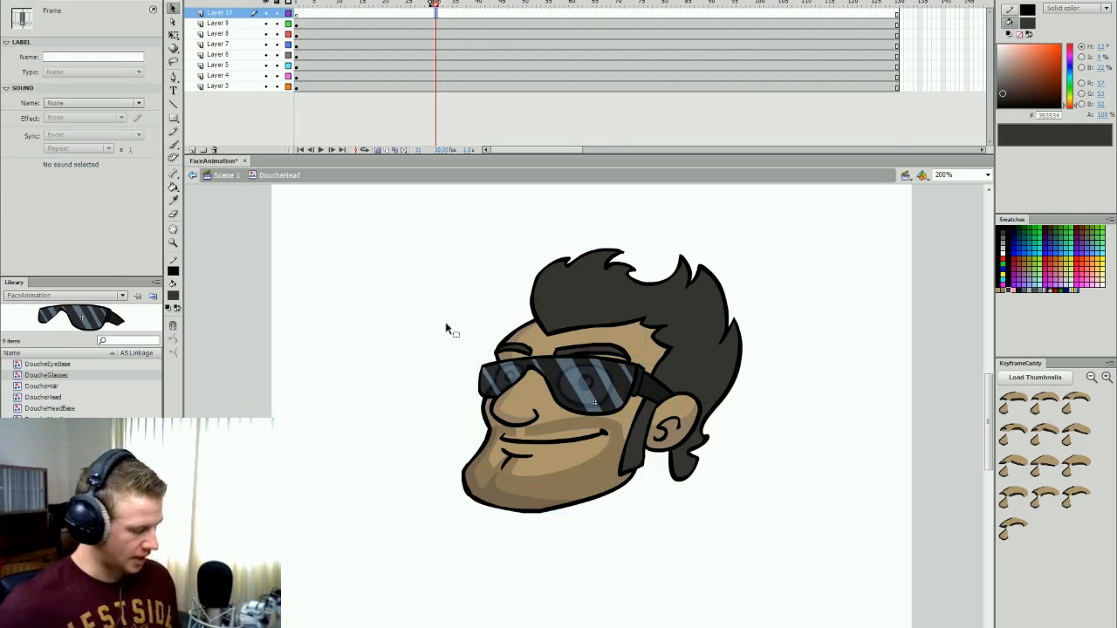
{"action": "key", "text": "ctrl+r"}
{"action": "left_click", "coordinate": [531, 199]}
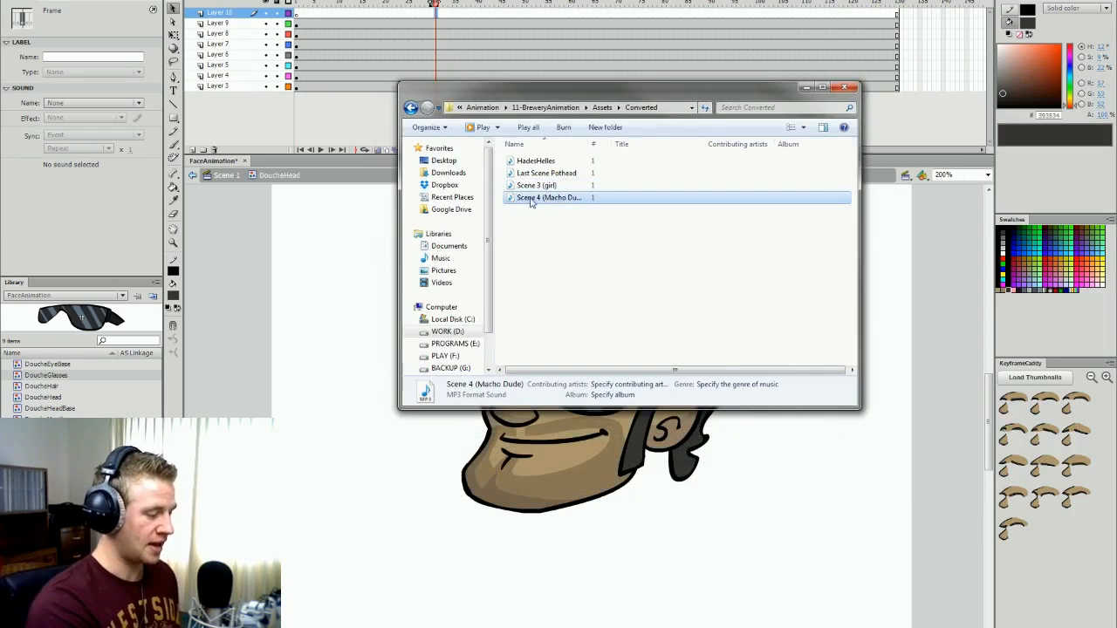
{"action": "left_click_drag", "start_coordinate": [546, 199], "coordinate": [105, 375]}
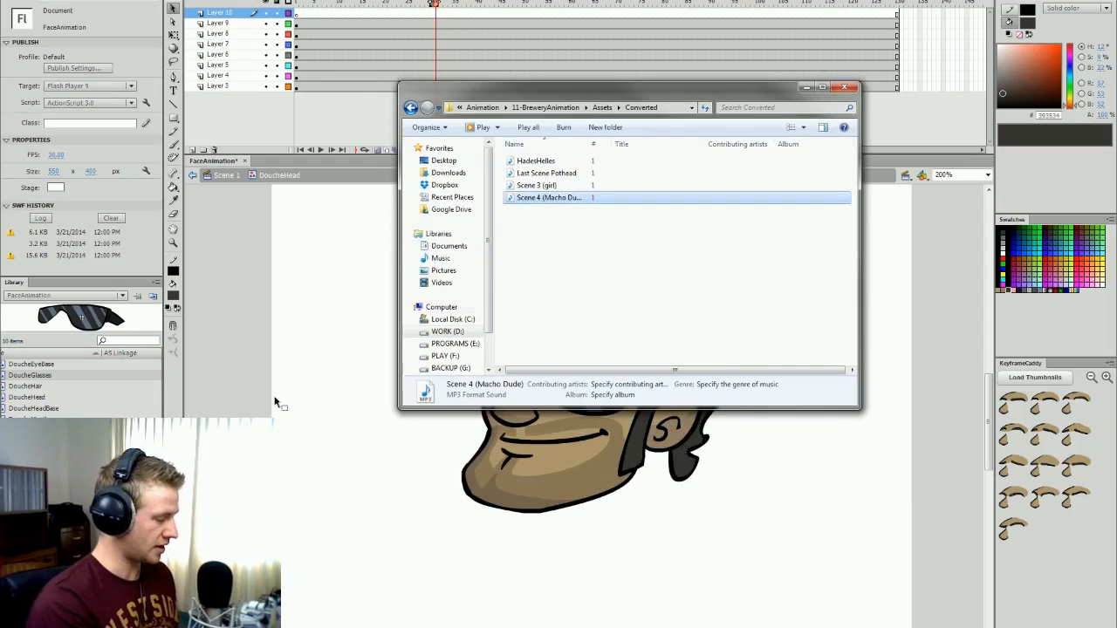
{"action": "left_click", "coordinate": [845, 87]}
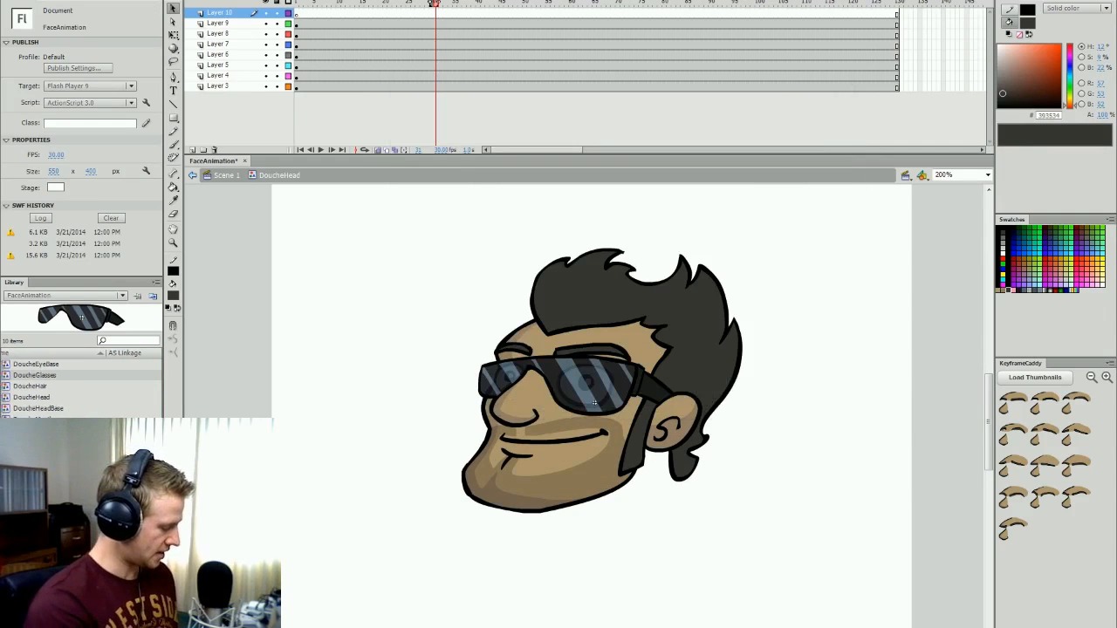
- Place the imported Scene 4 sound on Layer 10 starting at frame 30 and play it back
{"action": "left_click", "coordinate": [352, 3]}
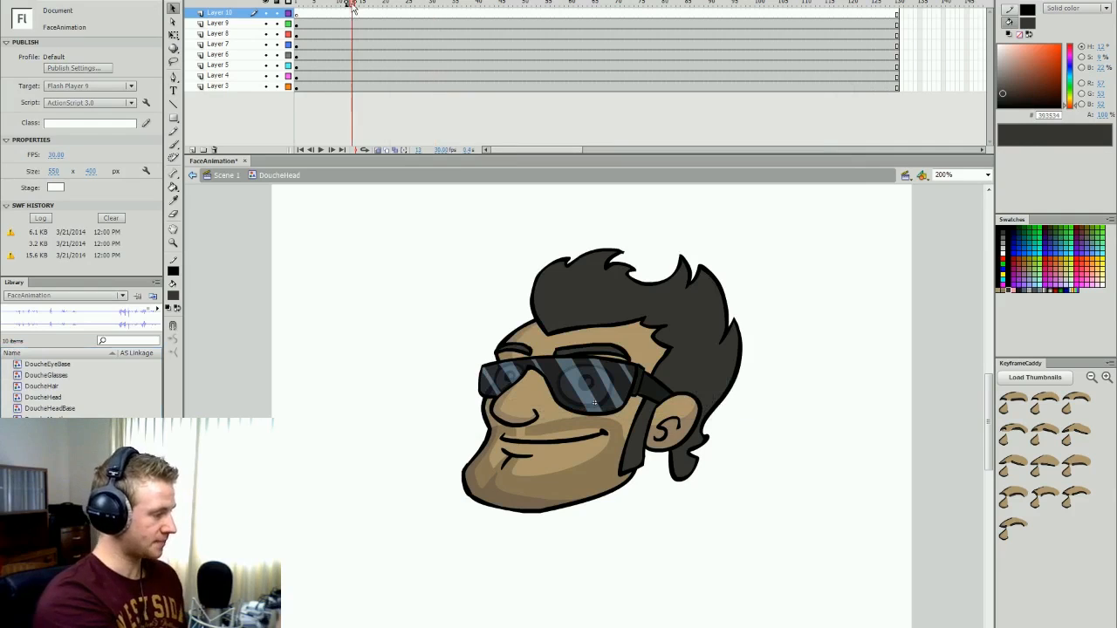
{"action": "left_click", "coordinate": [385, 14]}
{"action": "left_click", "coordinate": [430, 14]}
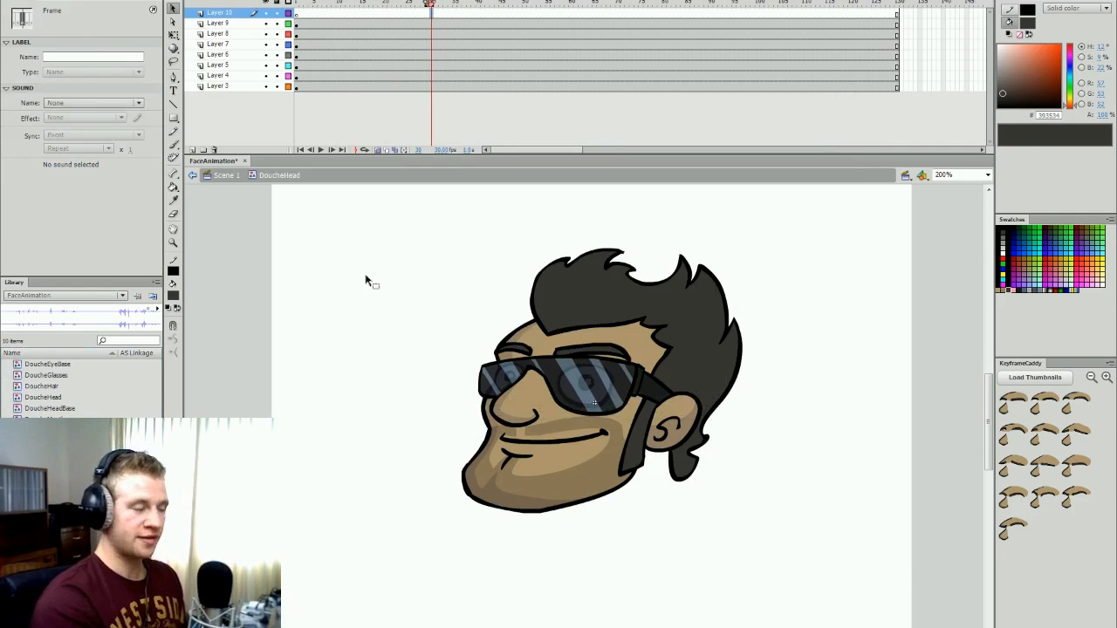
{"action": "left_click", "coordinate": [502, 4]}
{"action": "key", "text": "Return"}
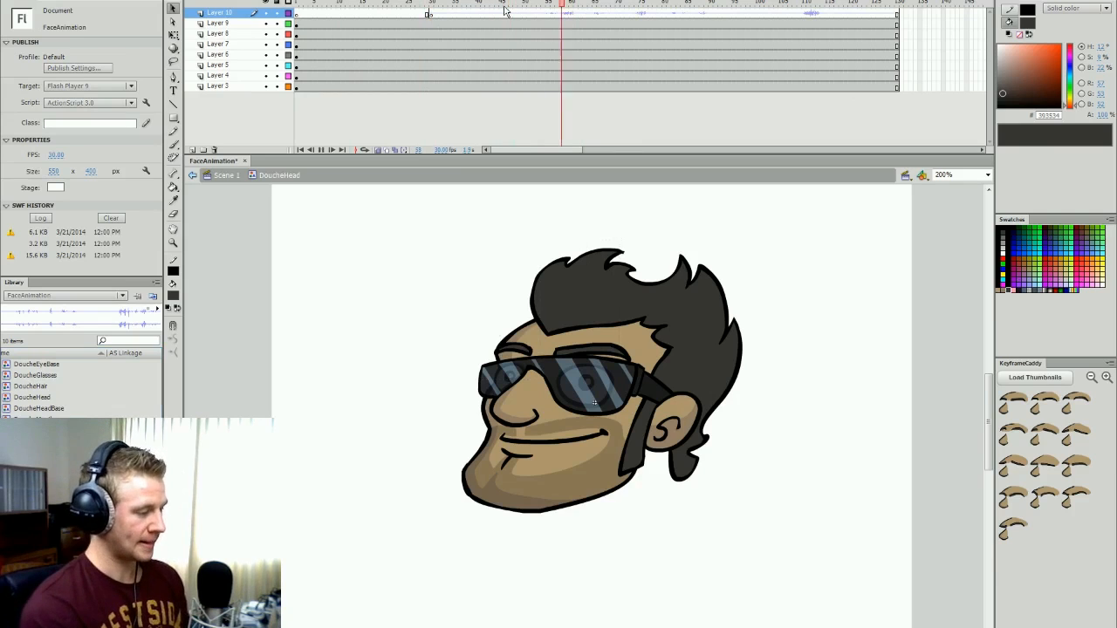
- Make Layer 3 the active layer and lock all the other layers
{"action": "left_click", "coordinate": [218, 85]}
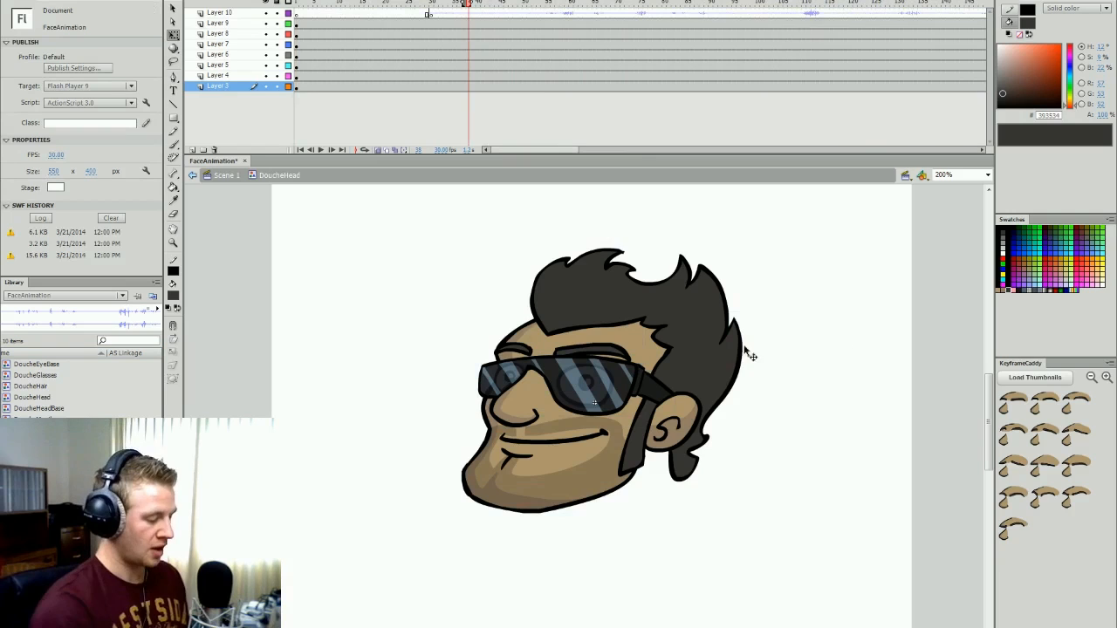
{"action": "left_click", "coordinate": [266, 86]}
{"action": "left_click", "coordinate": [266, 86]}
- Play from frame 40 to locate the start of the speech, load the mouth symbol's thumbnails and save the file
{"action": "left_click_drag", "start_coordinate": [471, 4], "coordinate": [483, 27]}
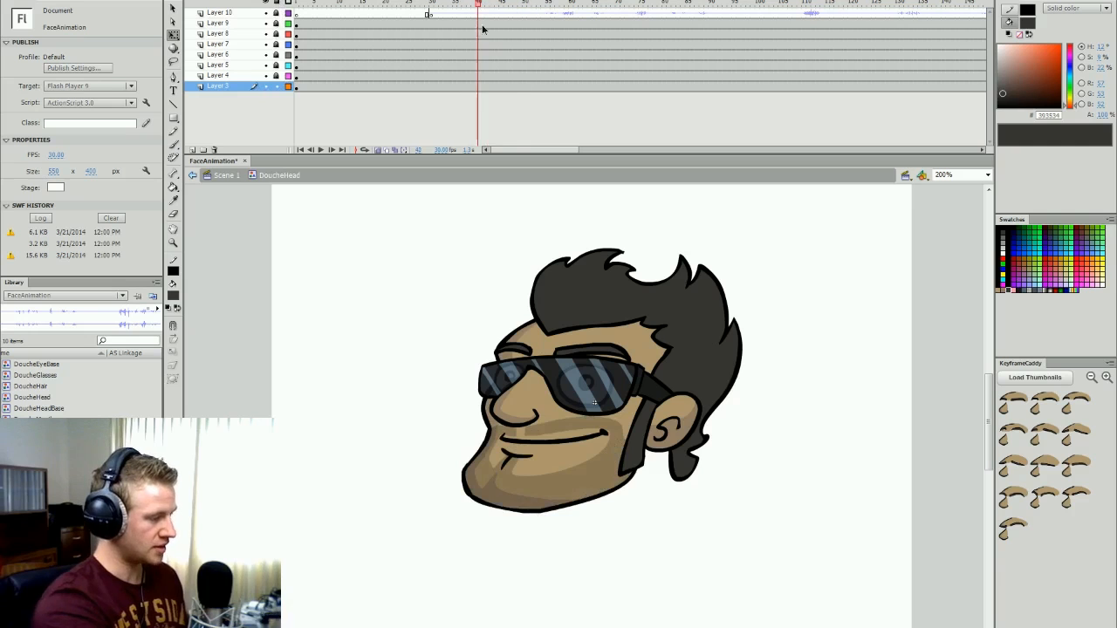
{"action": "key", "text": "Return"}
{"action": "left_click", "coordinate": [533, 86]}
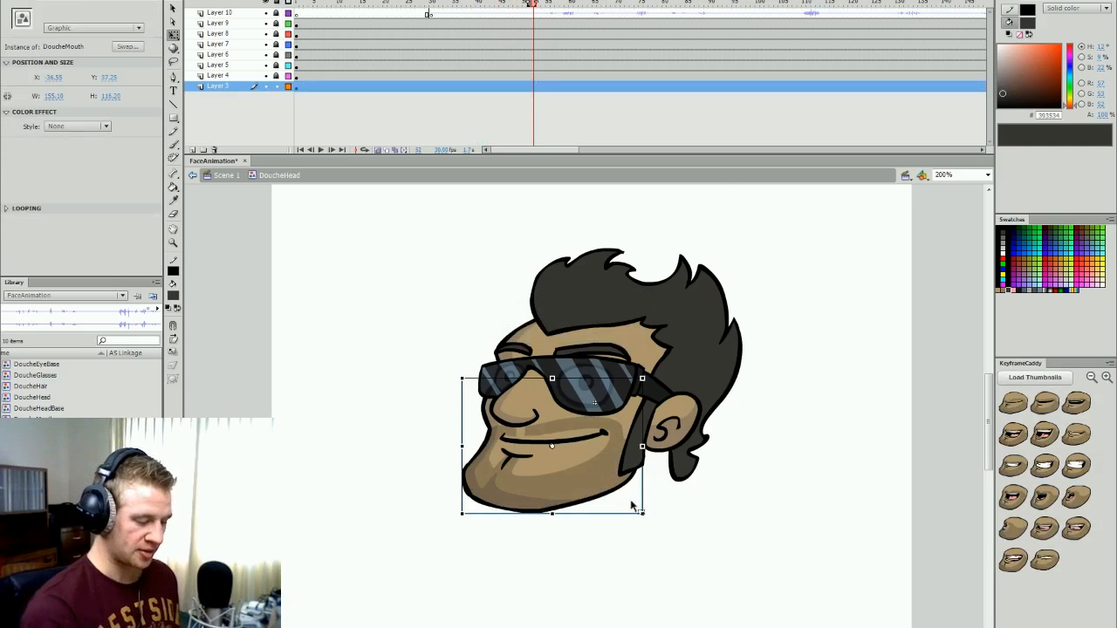
{"action": "left_click", "coordinate": [661, 504]}
{"action": "key", "text": "ctrl+s"}
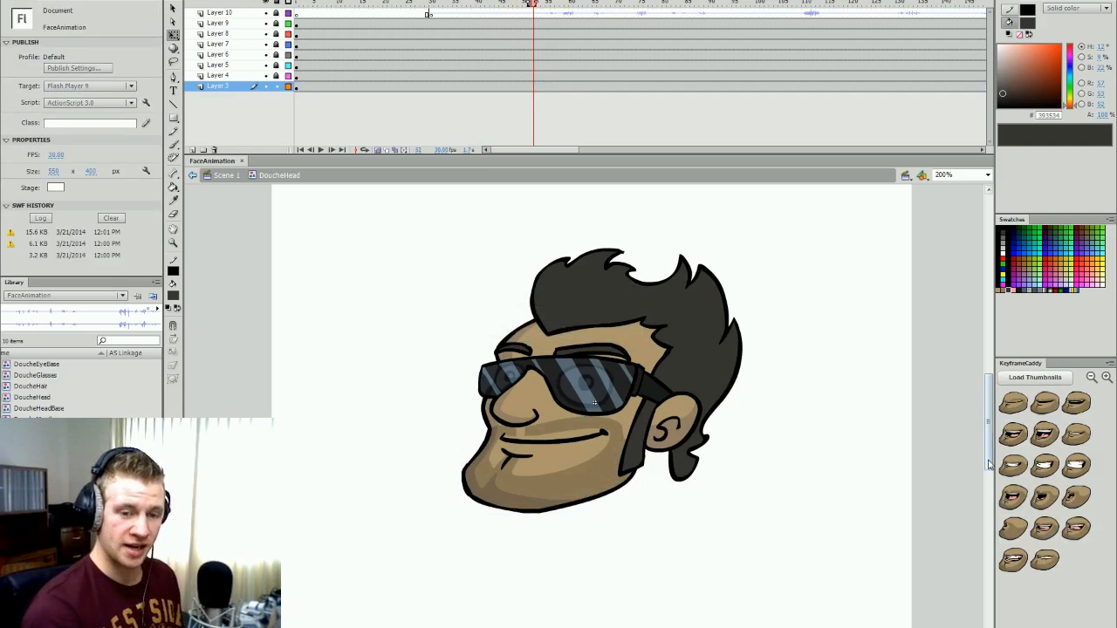
- Add a keyframe on Layer 3 at frame 51 with the slightly open mouth pose
{"action": "key", "text": "v"}
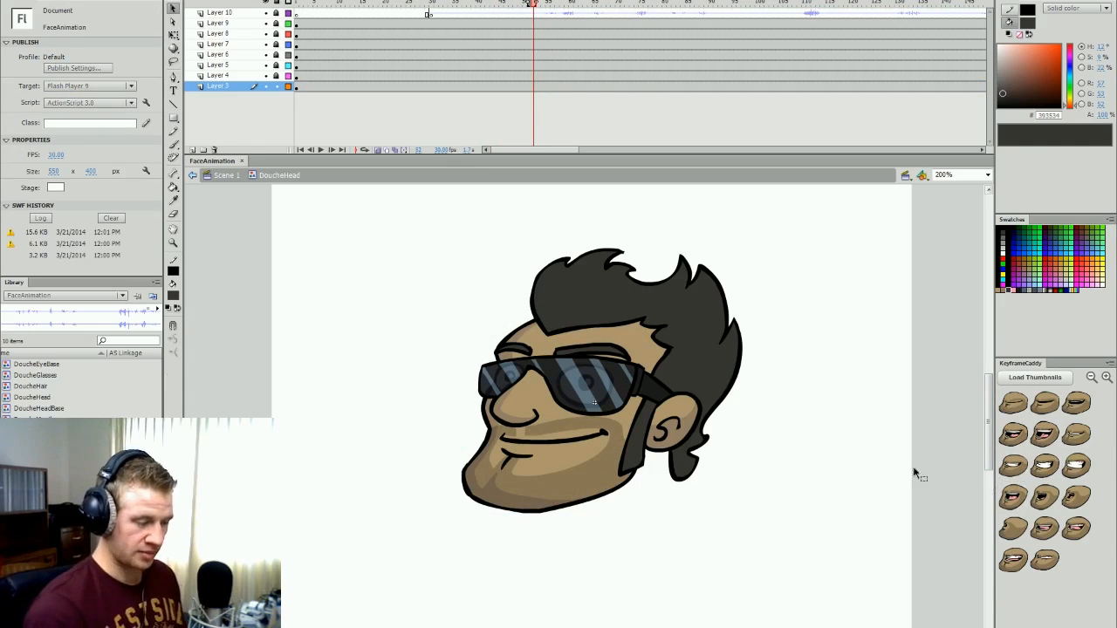
{"action": "key", "text": "q"}
{"action": "key", "text": "comma"}
{"action": "left_click", "coordinate": [1042, 408]}
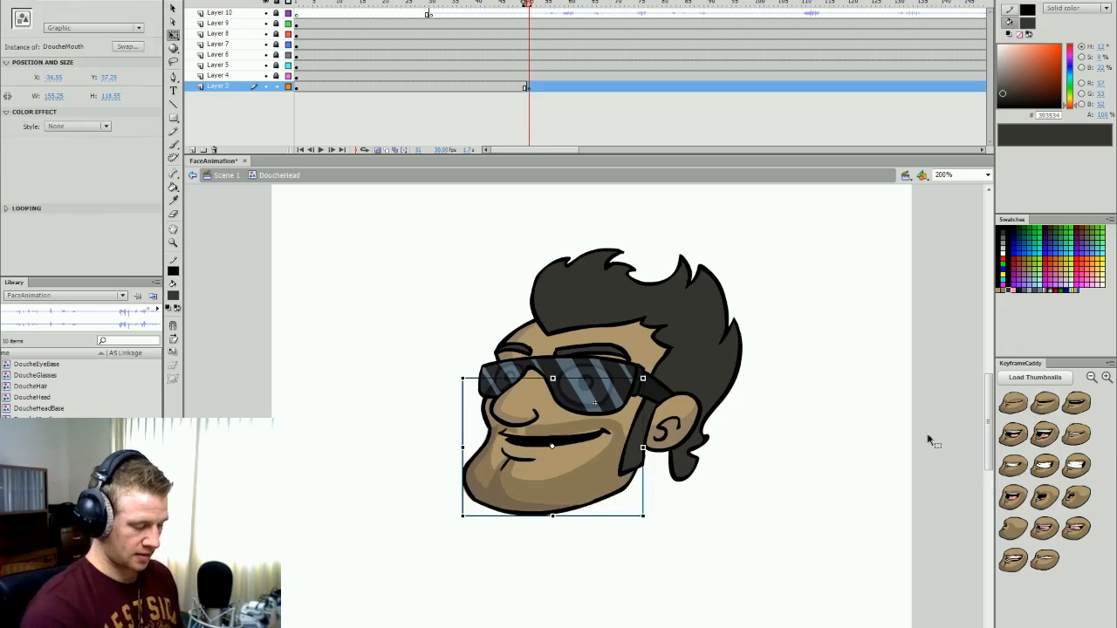
{"action": "left_click", "coordinate": [737, 461]}
- Play and step back and forth around frames 50 to 52 to check the mouth opening against the audio
{"action": "key", "text": "comma"}
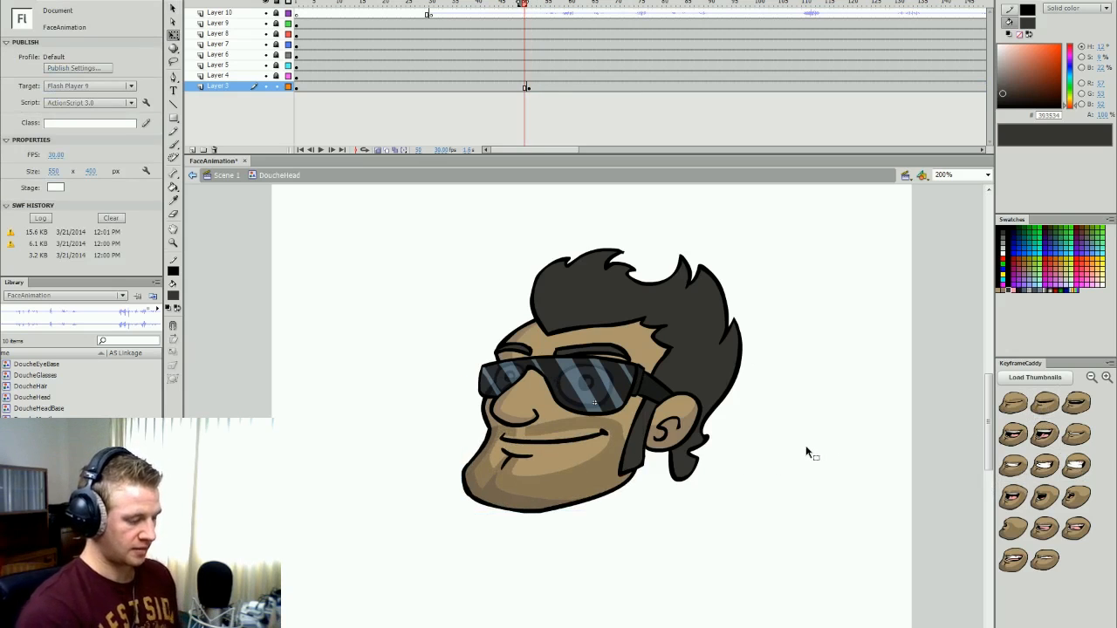
{"action": "key", "text": "period"}
{"action": "left_click", "coordinate": [520, 5]}
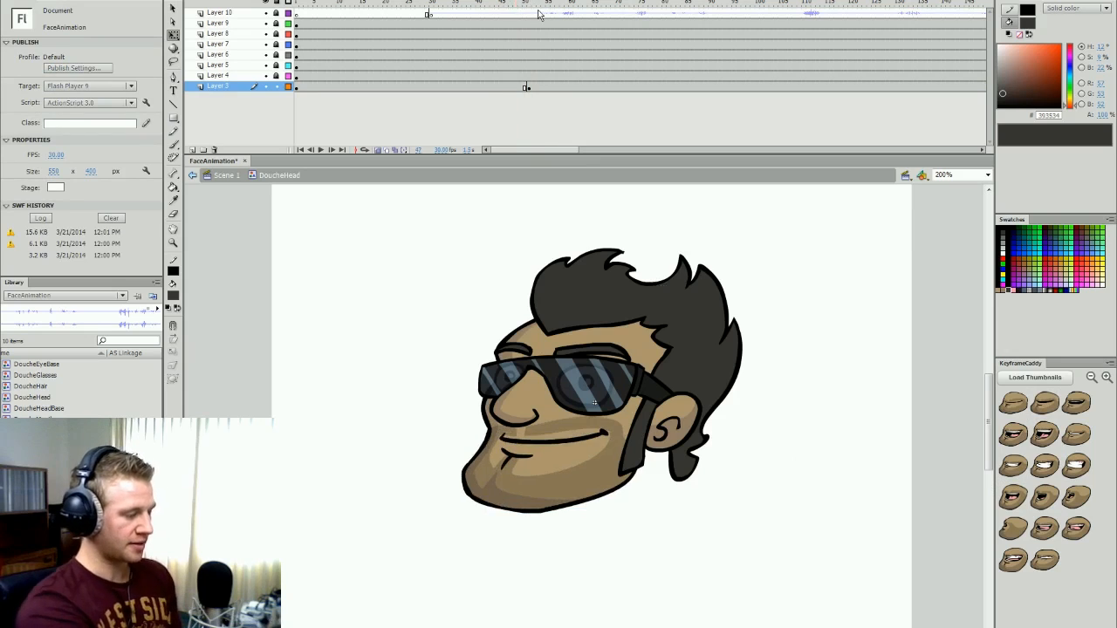
{"action": "key", "text": "Return"}
{"action": "key", "text": "Return"}
{"action": "left_click", "coordinate": [538, 5]}
{"action": "key", "text": "comma"}
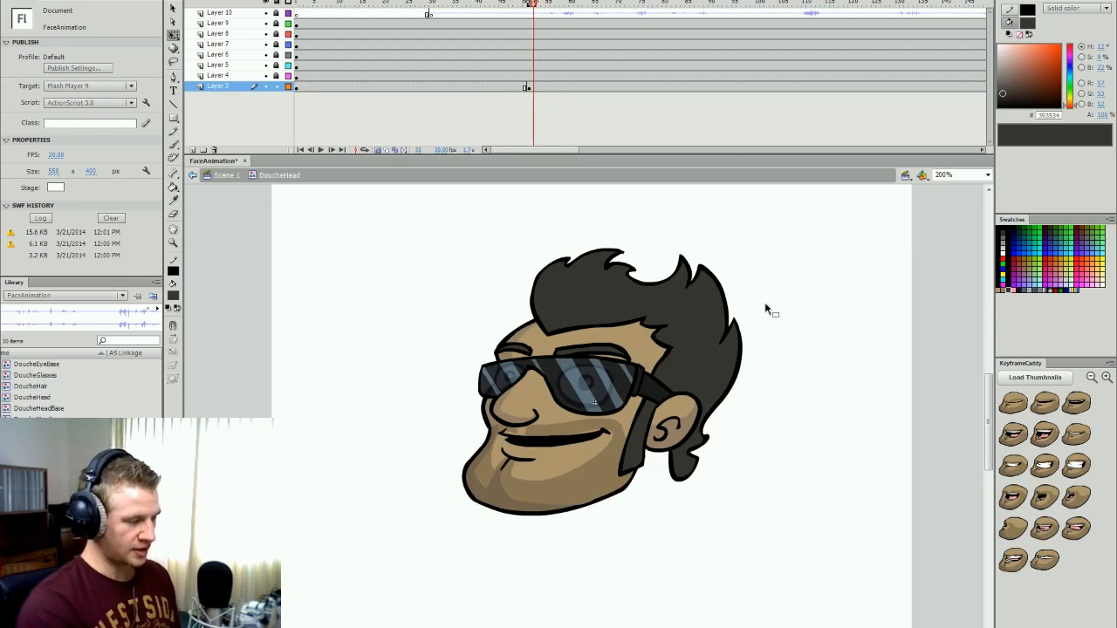
{"action": "key", "text": "comma"}
{"action": "key", "text": "comma"}
{"action": "key", "text": "period"}
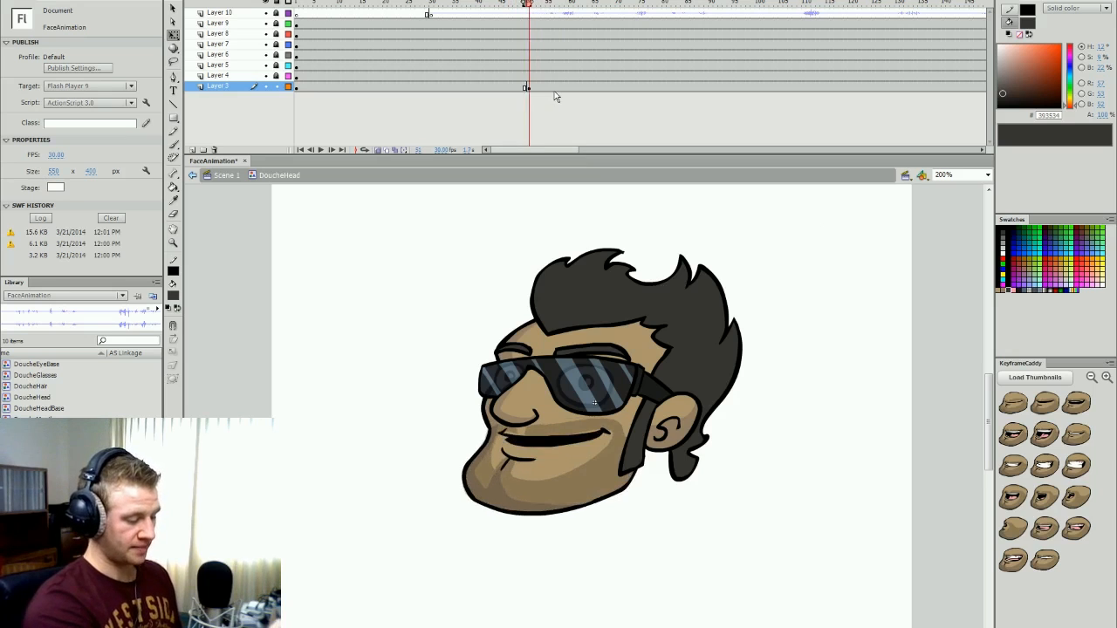
{"action": "key", "text": "comma"}
{"action": "key", "text": "period"}
{"action": "key", "text": "comma"}
{"action": "key", "text": "period"}
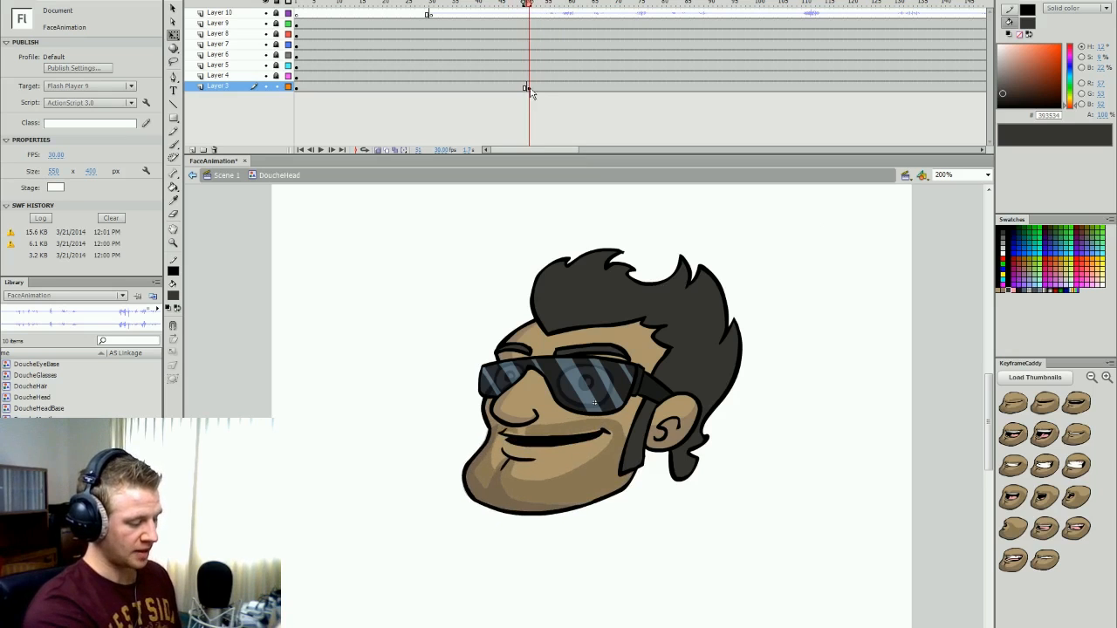
{"action": "key", "text": "comma"}
{"action": "key", "text": "period"}
- Add a keyframe on Layer 3 at frame 53 with the wide-open mouth pose and return the playhead to frame 48
{"action": "left_click", "coordinate": [538, 87]}
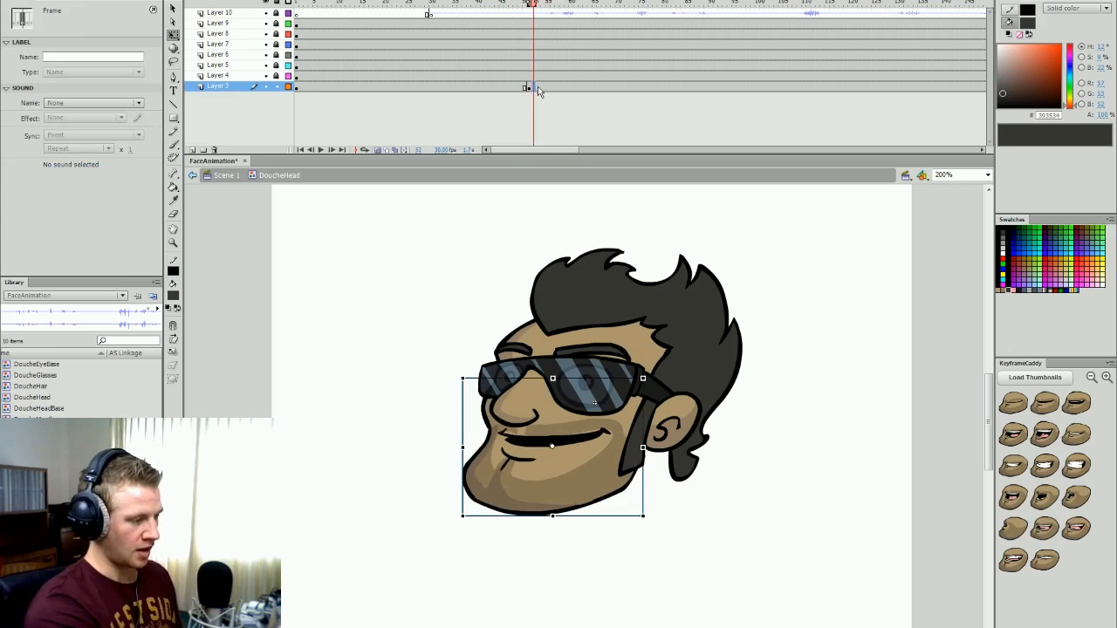
{"action": "left_click", "coordinate": [1045, 434]}
{"action": "left_click", "coordinate": [753, 469]}
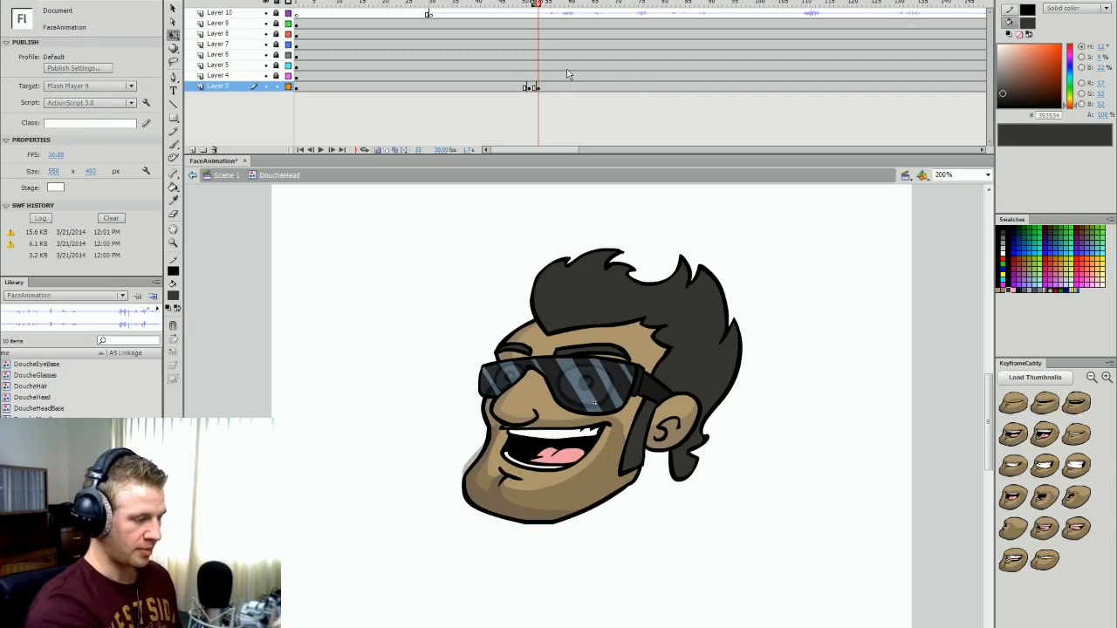
{"action": "left_click", "coordinate": [515, 3]}
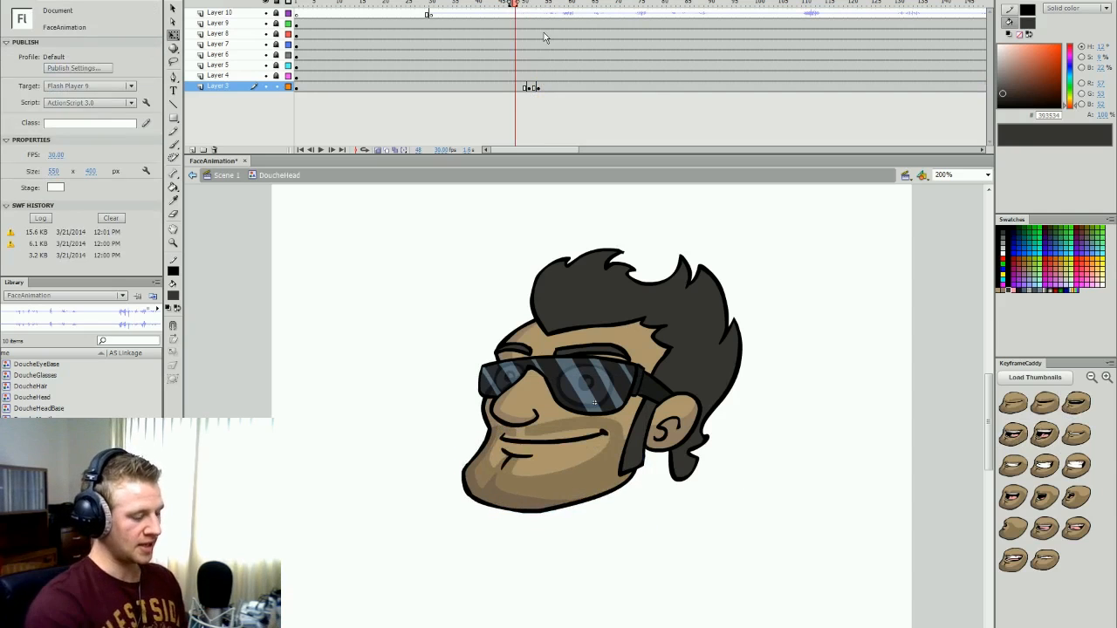
- Step through frames 48 to 57 to check the open mouth against the audio, then move to frame 55 on Layer 3
{"action": "key", "text": "period"}
{"action": "key", "text": "period"}
{"action": "key", "text": "period"}
{"action": "key", "text": "period"}
{"action": "key", "text": "period"}
{"action": "key", "text": "period"}
{"action": "key", "text": "period"}
{"action": "key", "text": "period"}
{"action": "key", "text": "period"}
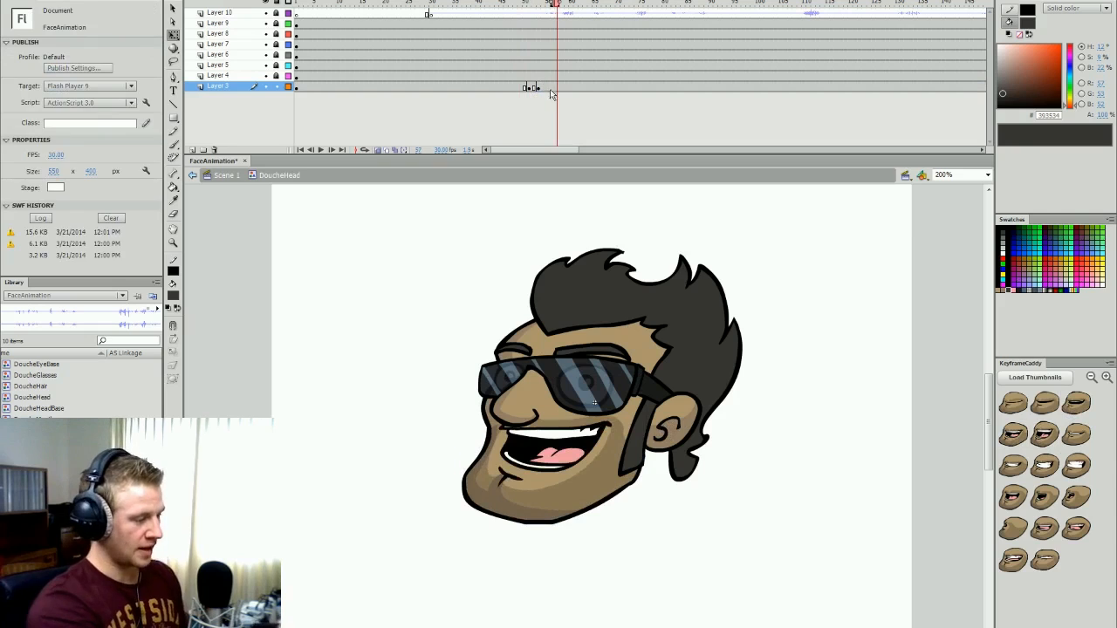
{"action": "left_click", "coordinate": [547, 88]}
{"action": "left_click", "coordinate": [810, 393]}
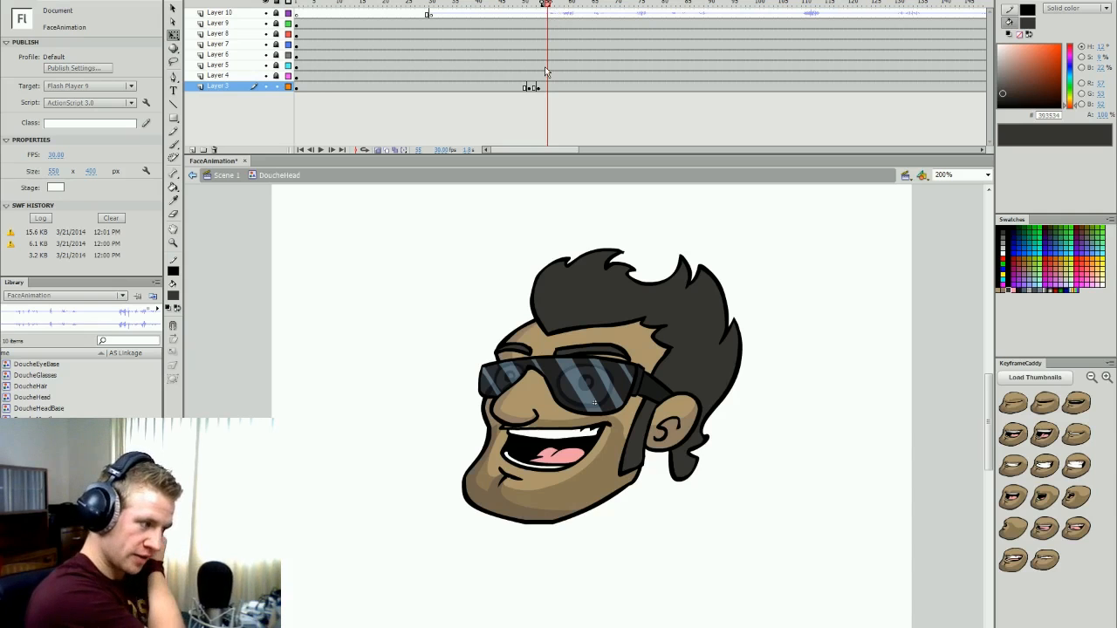
- Review the Sync options of the Layer 10 sound, keeping Stream, and scrub the timeline from about frame 52 to 117 to hear the speech
{"action": "left_click", "coordinate": [561, 16]}
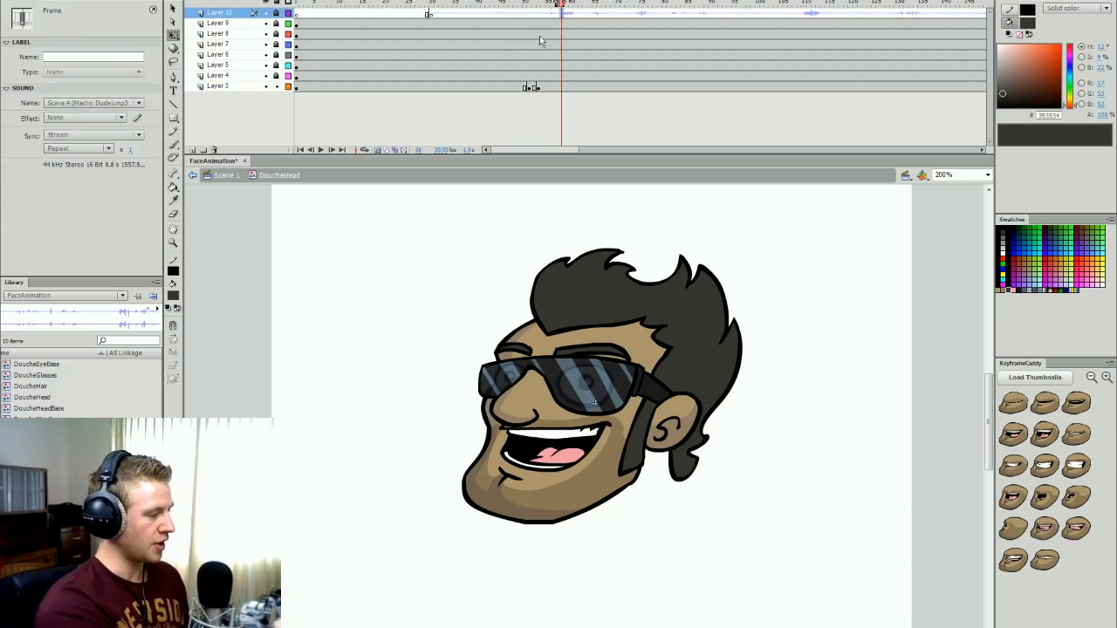
{"action": "left_click", "coordinate": [543, 16]}
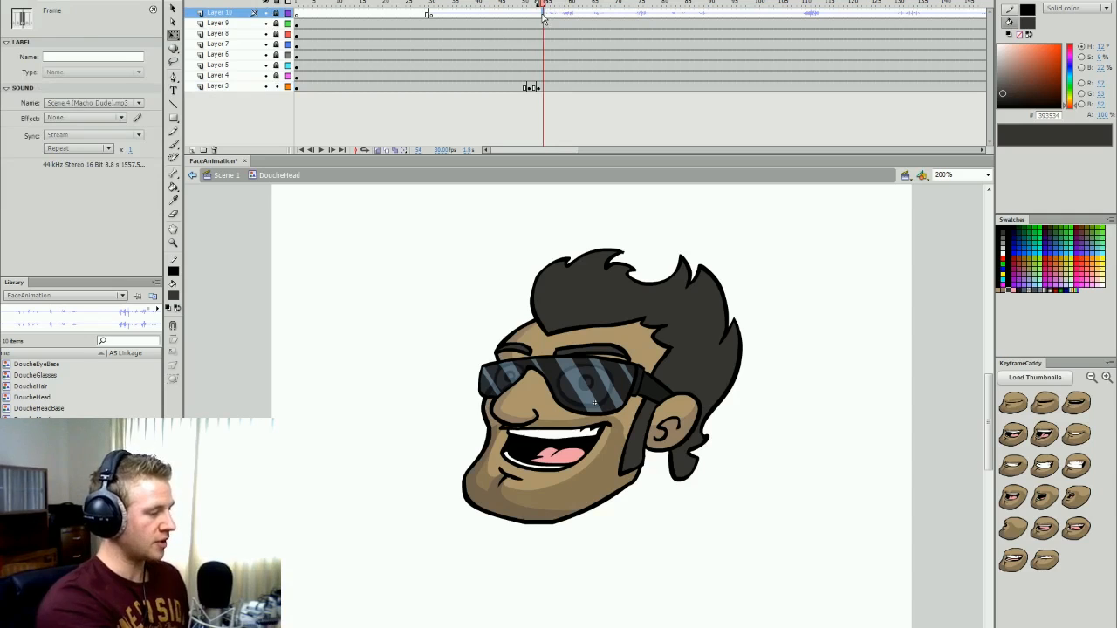
{"action": "left_click", "coordinate": [111, 135]}
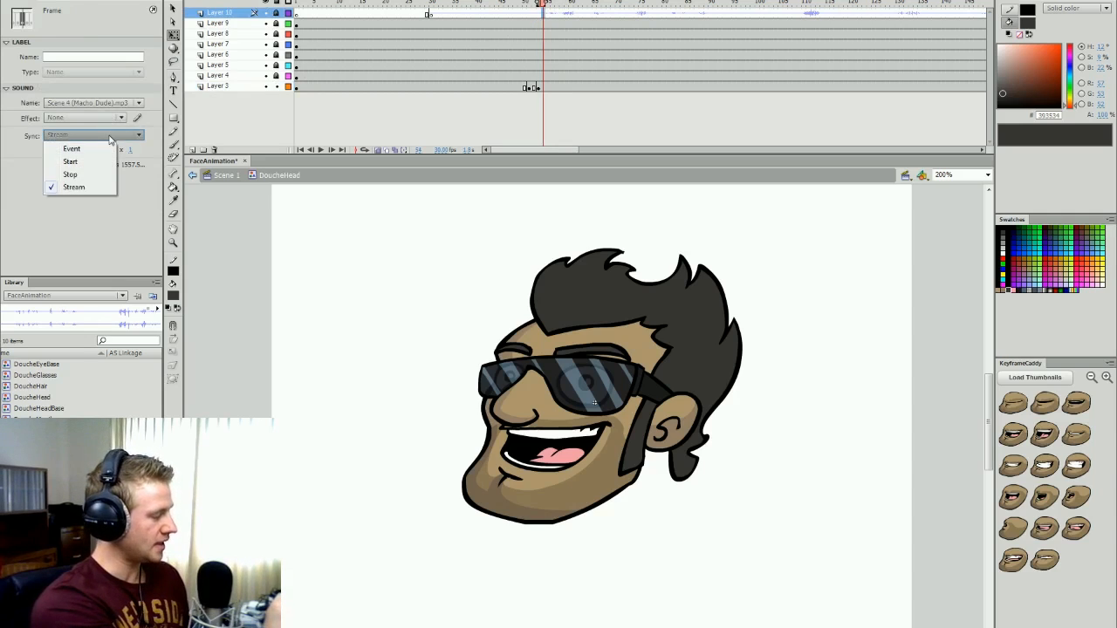
{"action": "left_click", "coordinate": [91, 187]}
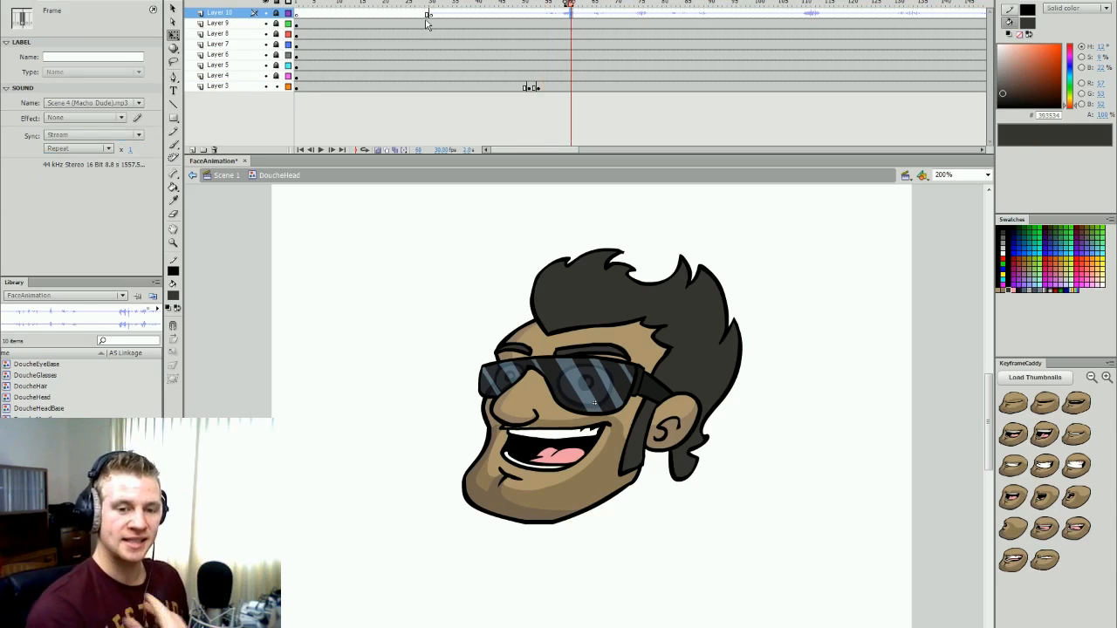
{"action": "left_click", "coordinate": [551, 14]}
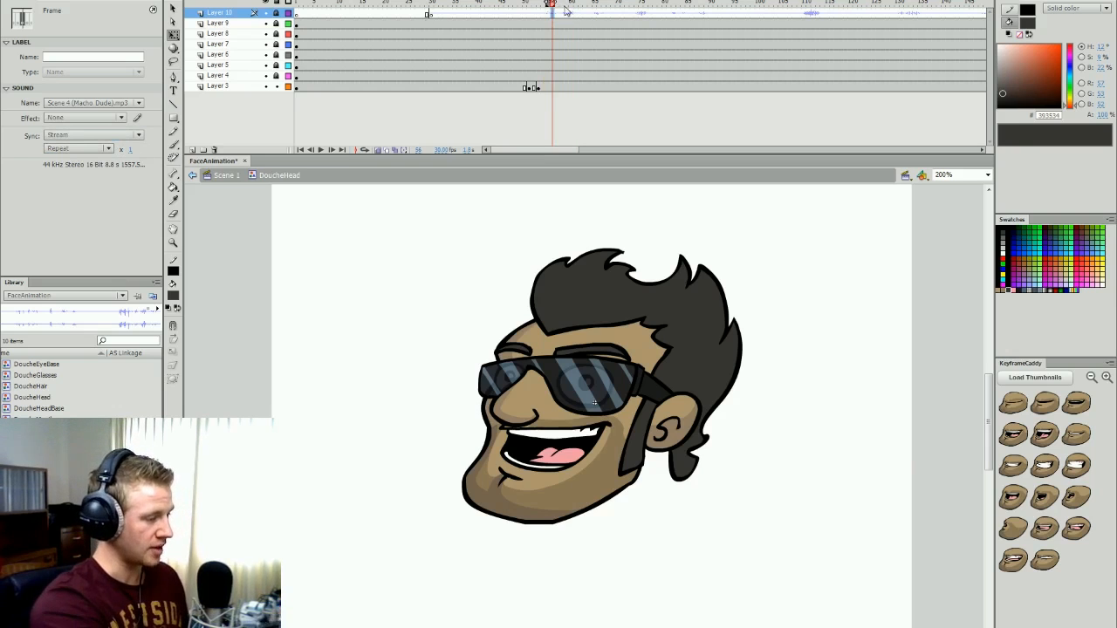
{"action": "left_click_drag", "start_coordinate": [533, 3], "coordinate": [823, 18]}
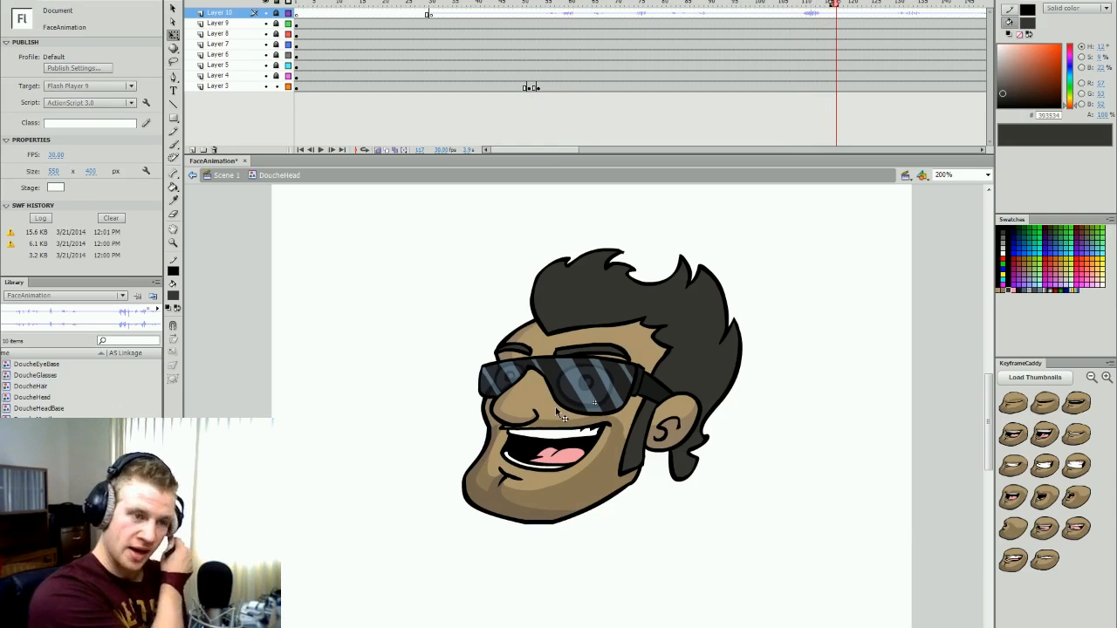
- Return to the Layer 3 keyframe at frame 53, select the mouth and reload its pose thumbnails in KeyframeCaddy
{"action": "left_click", "coordinate": [536, 87]}
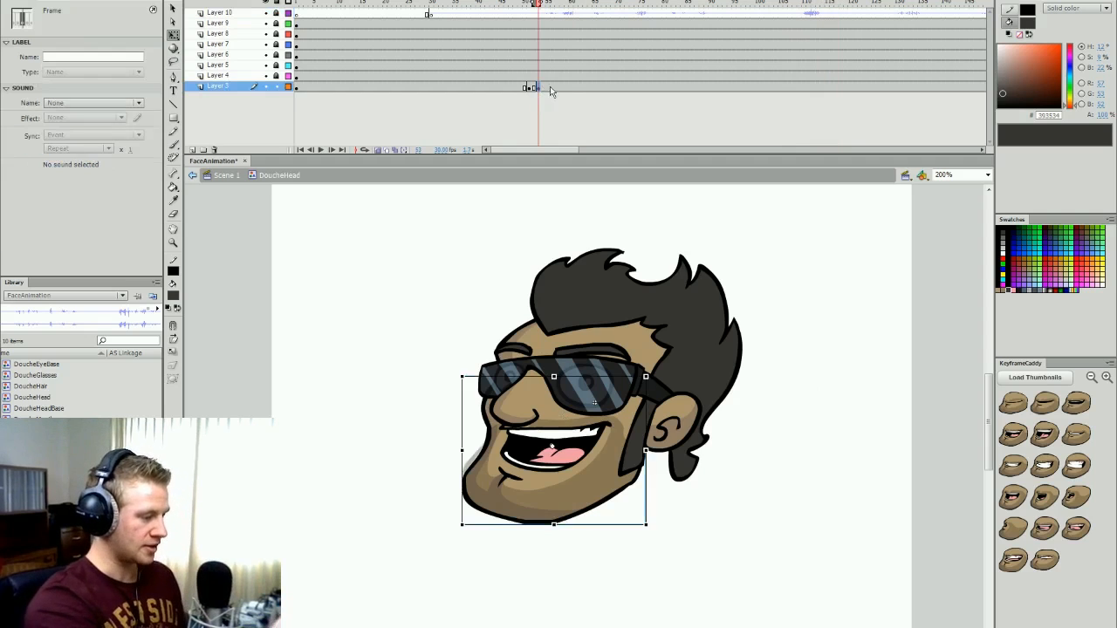
{"action": "left_click", "coordinate": [810, 398]}
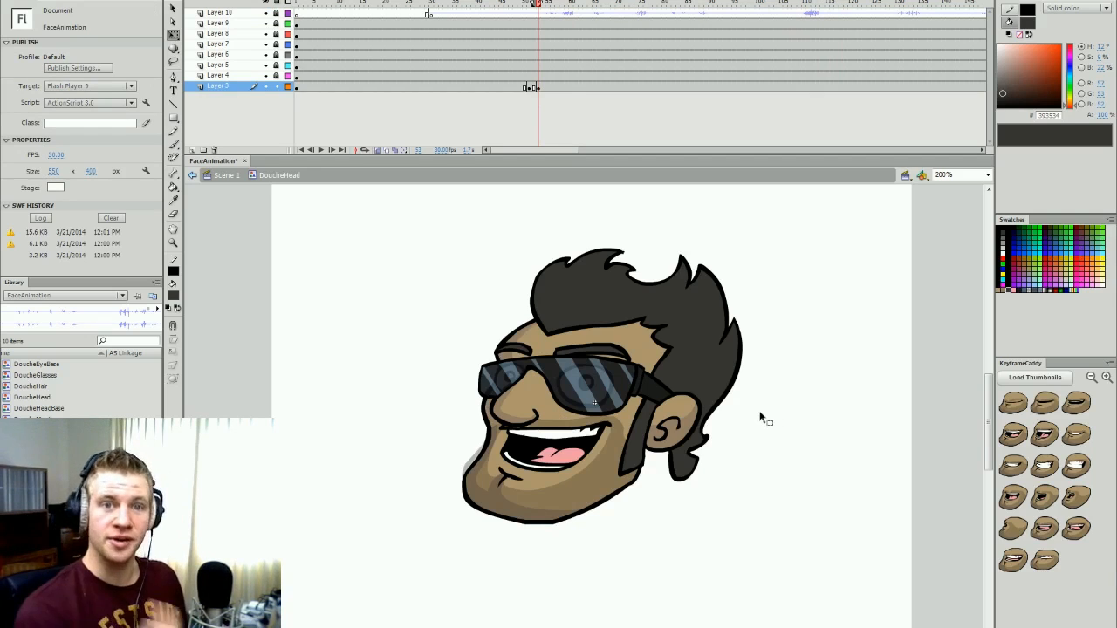
{"action": "left_click", "coordinate": [534, 87]}
{"action": "left_click", "coordinate": [847, 378]}
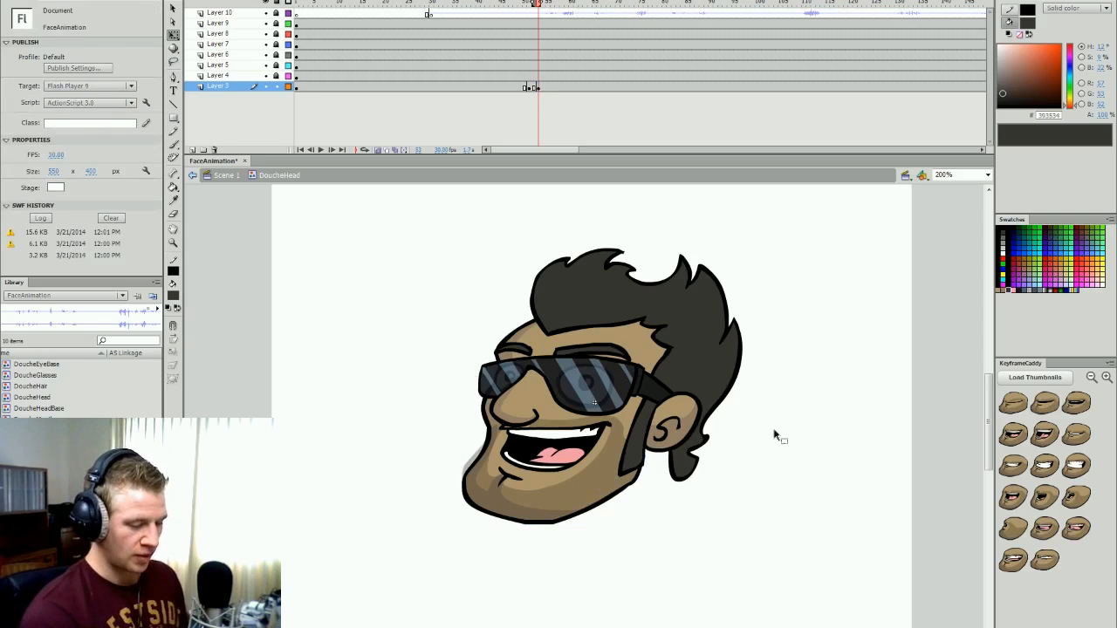
{"action": "left_click", "coordinate": [591, 480]}
{"action": "left_click", "coordinate": [1034, 377]}
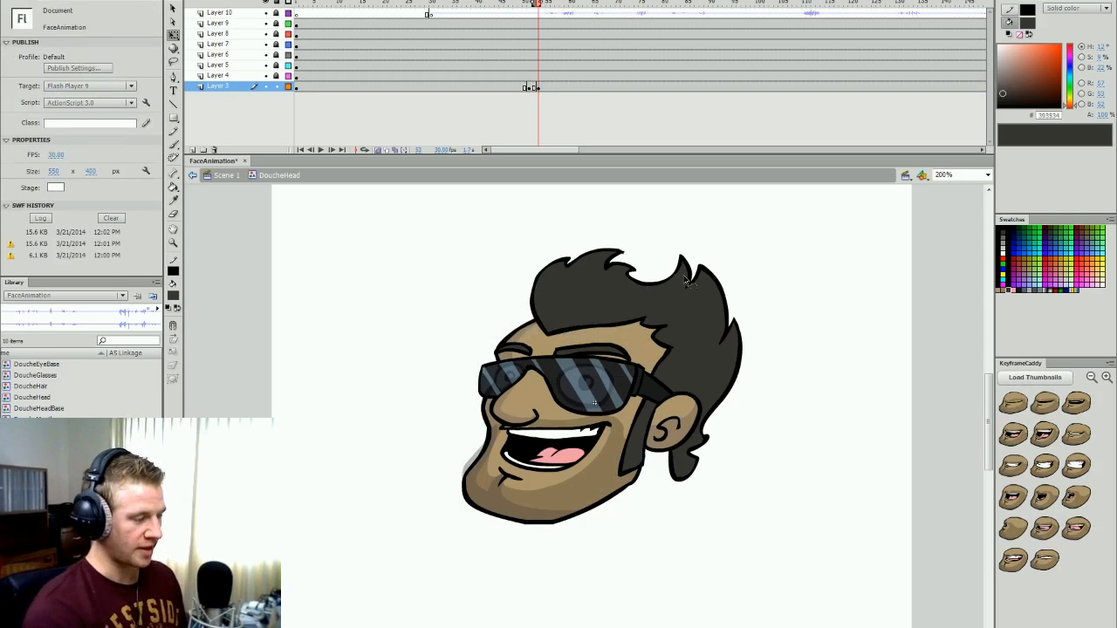
- Add a keyframe on Layer 3 at frame 55 with the widest open-mouth pose
{"action": "key", "text": "period"}
{"action": "key", "text": "period"}
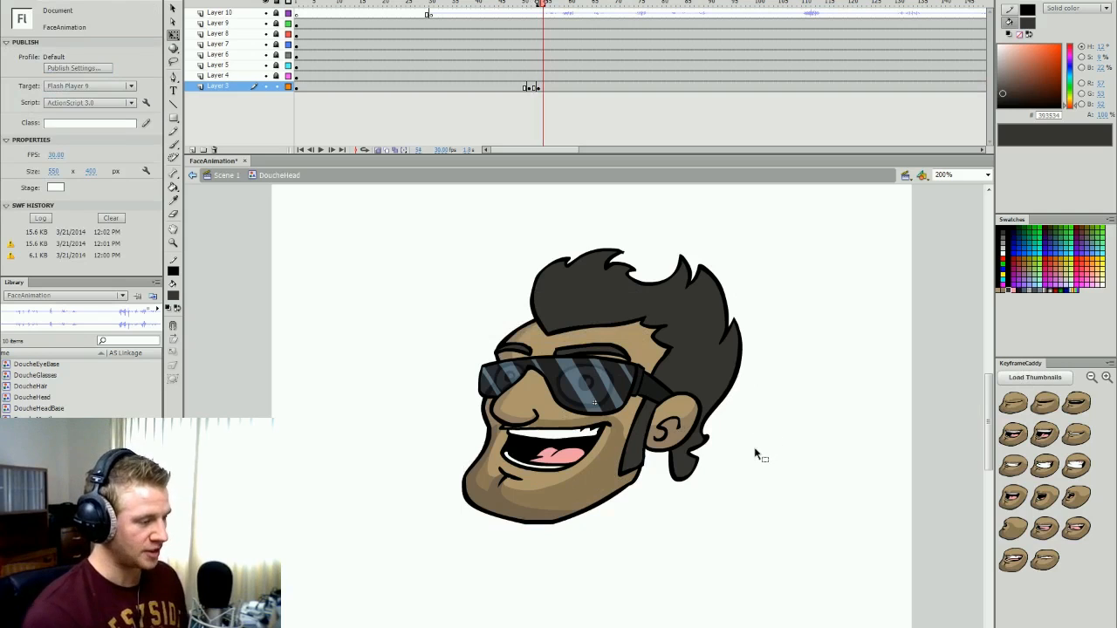
{"action": "left_click", "coordinate": [1044, 434]}
- Add a keyframe on Layer 3 at frame 57 and set it to the open-mouth pose with the tongue raised
{"action": "key", "text": "period"}
{"action": "key", "text": "period"}
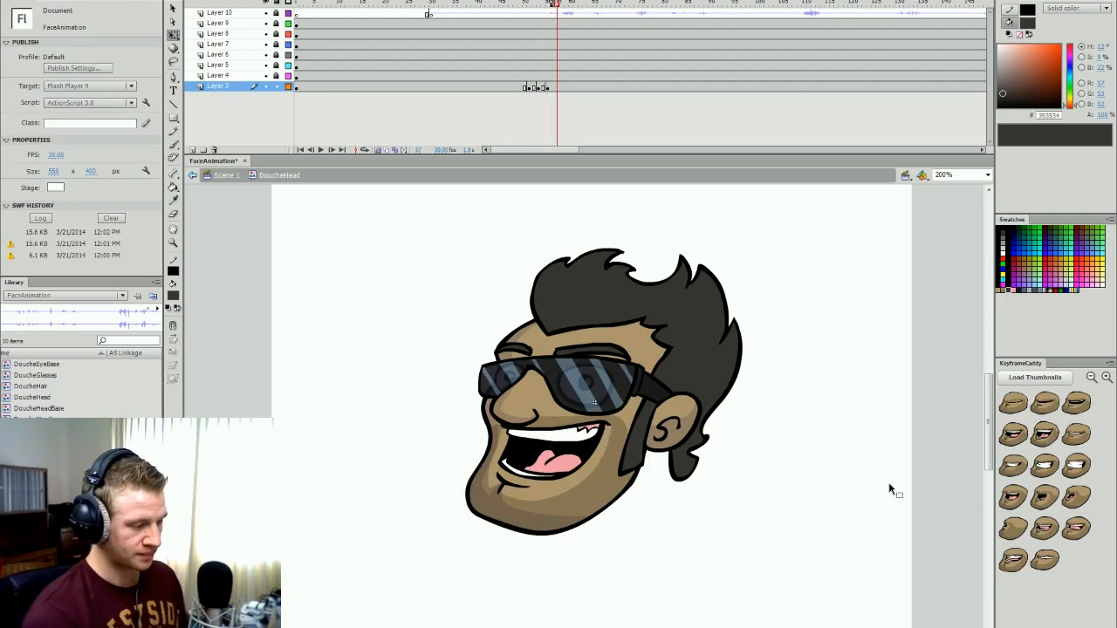
{"action": "left_click", "coordinate": [1076, 433]}
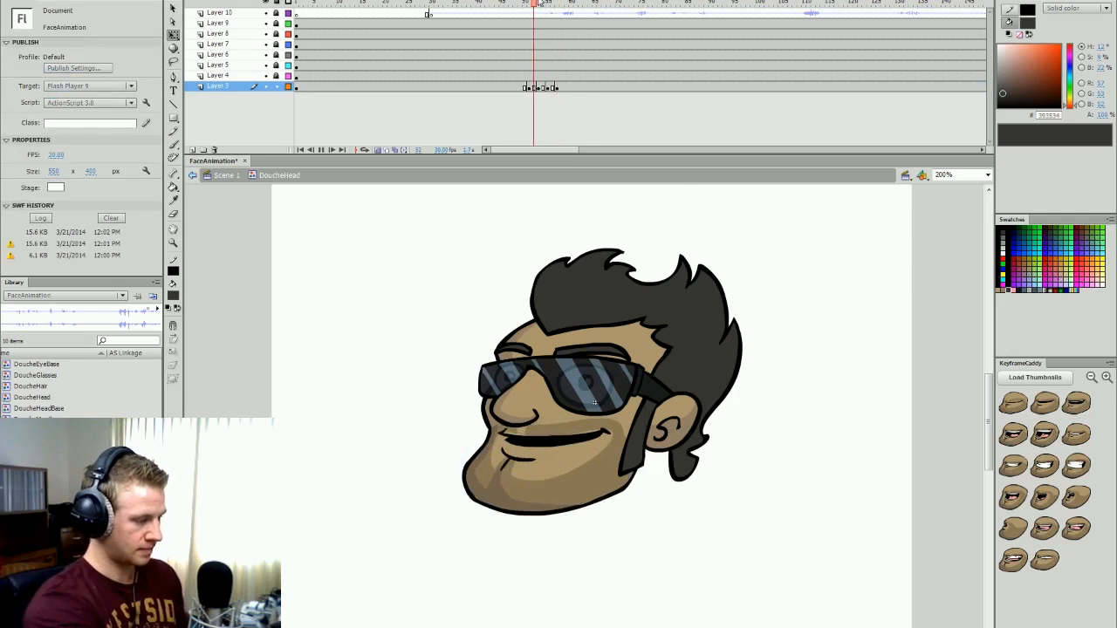
{"action": "left_click", "coordinate": [561, 87]}
{"action": "key", "text": "comma"}
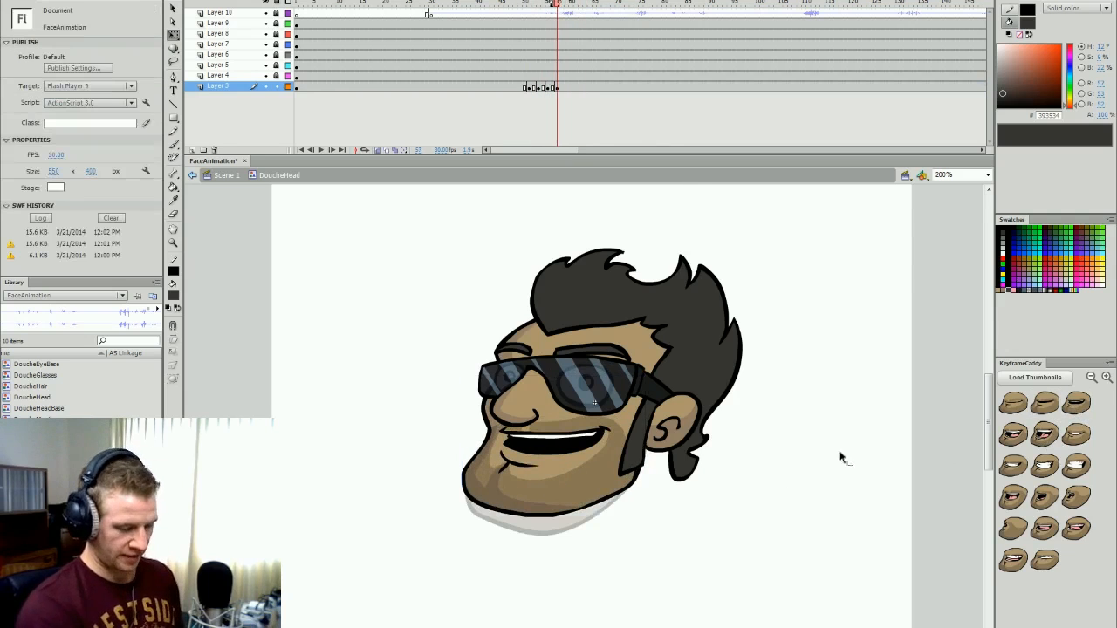
{"action": "left_click", "coordinate": [1044, 529]}
{"action": "left_click", "coordinate": [776, 466]}
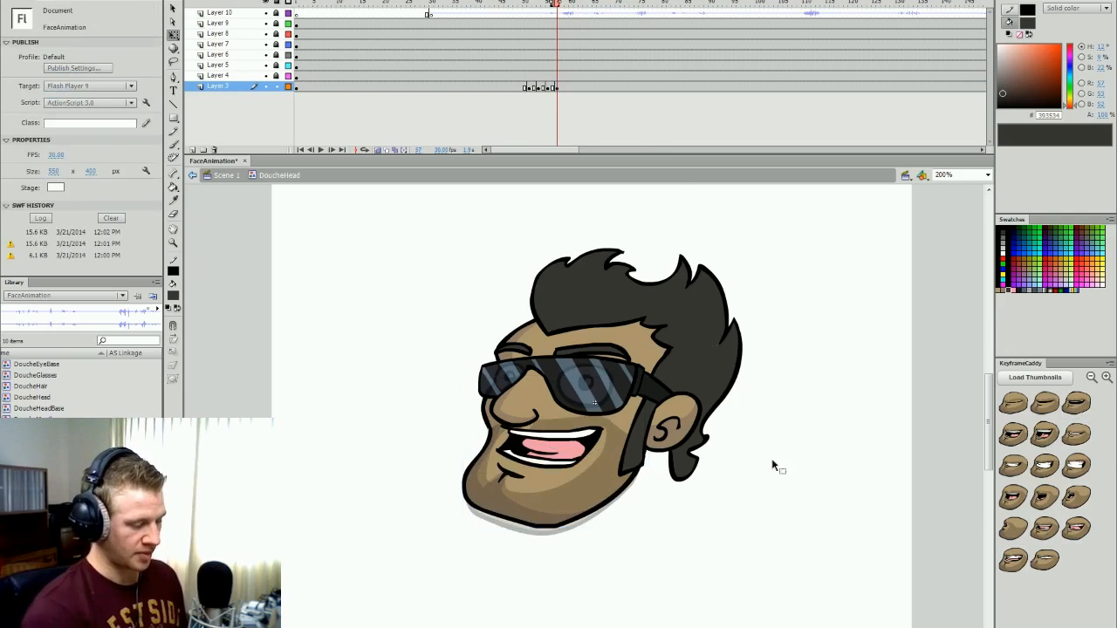
- Add two more mouth keyframes on Layer 3 after frame 57, ending in a clenched-teeth grin, and shift the speech keyframes one frame earlier
{"action": "key", "text": "period"}
{"action": "key", "text": "period"}
{"action": "key", "text": "period"}
{"action": "key", "text": "period"}
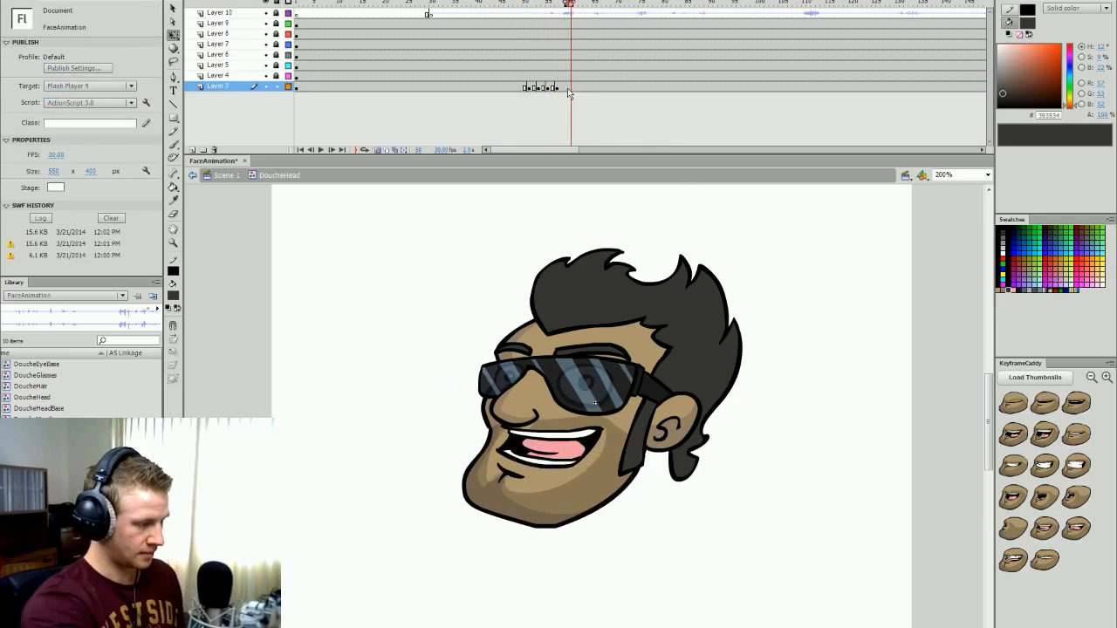
{"action": "left_click", "coordinate": [567, 88]}
{"action": "left_click", "coordinate": [1014, 438]}
{"action": "left_click", "coordinate": [575, 89]}
{"action": "left_click", "coordinate": [1013, 403]}
{"action": "left_click_drag", "start_coordinate": [577, 88], "coordinate": [534, 89]}
- Play the animation from frame 46 and again from frame 44 to check the shifted mouth poses against the audio
{"action": "left_click", "coordinate": [506, 3]}
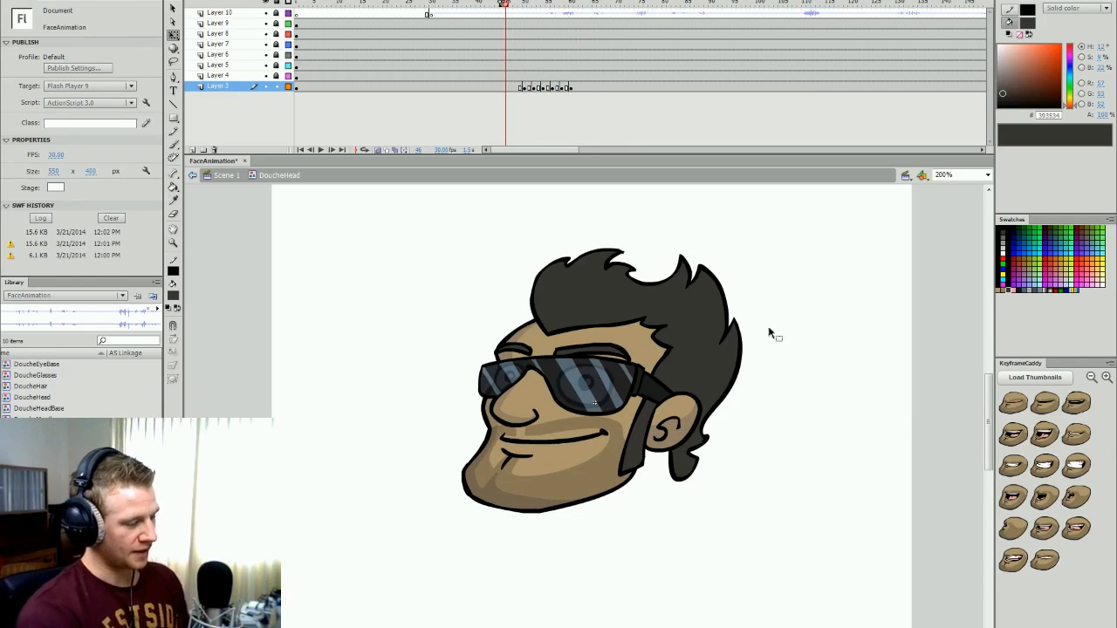
{"action": "key", "text": "Return"}
{"action": "key", "text": "Return"}
{"action": "left_click_drag", "start_coordinate": [563, 4], "coordinate": [497, 4]}
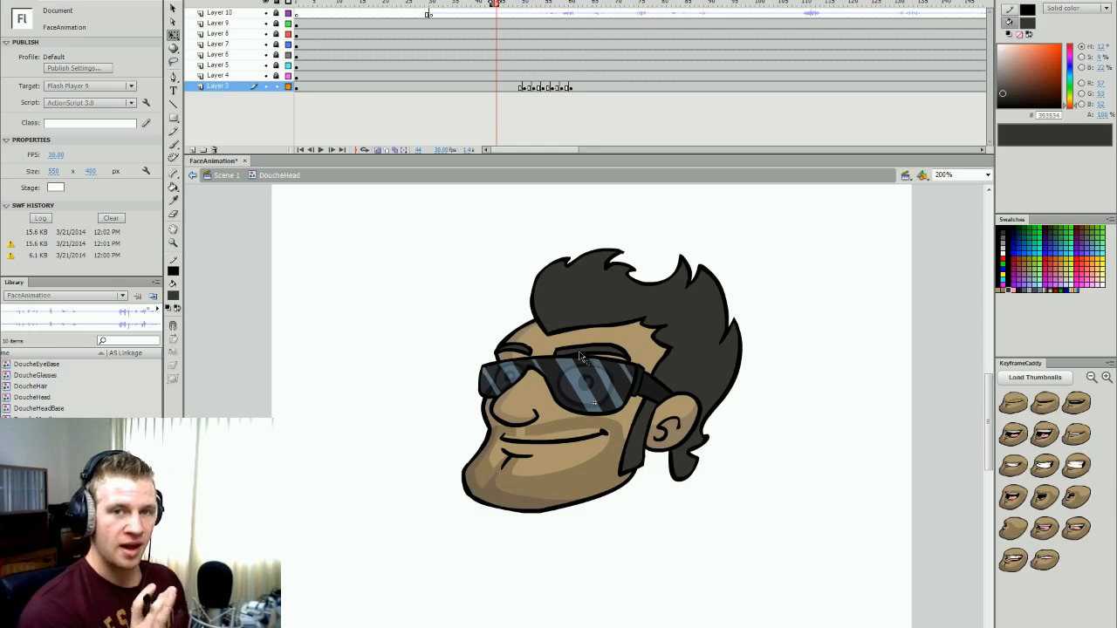
{"action": "key", "text": "Return"}
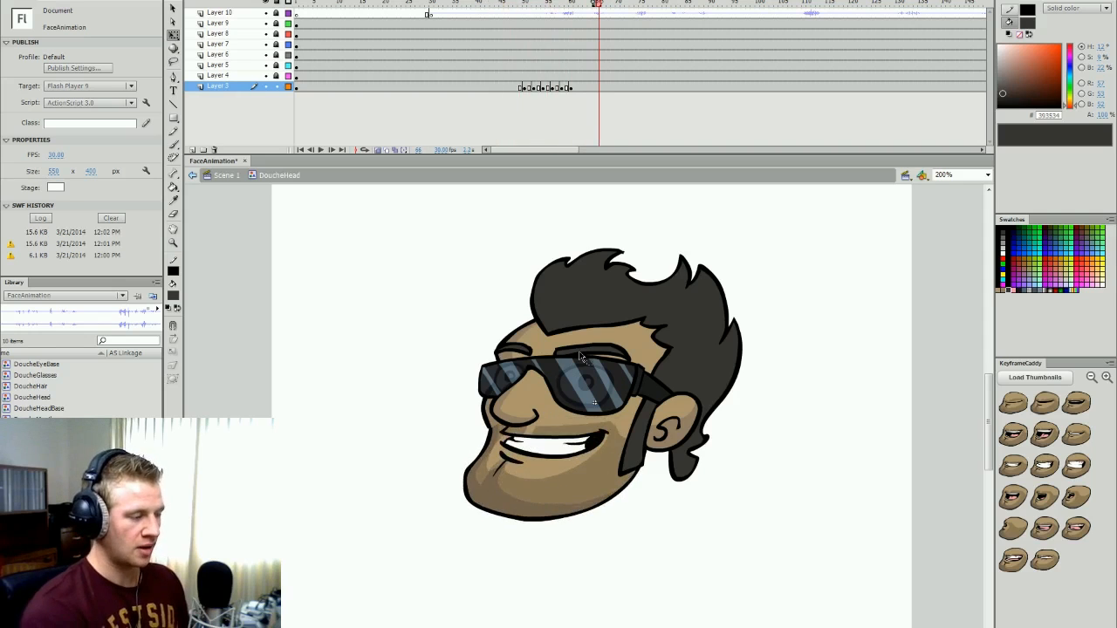
- Add Layer 3 keyframes with the widest open mouth at frame 62, gritted teeth at frame 64 and the clenched-teeth grin at frame 66
{"action": "left_click", "coordinate": [582, 86]}
{"action": "left_click", "coordinate": [845, 459]}
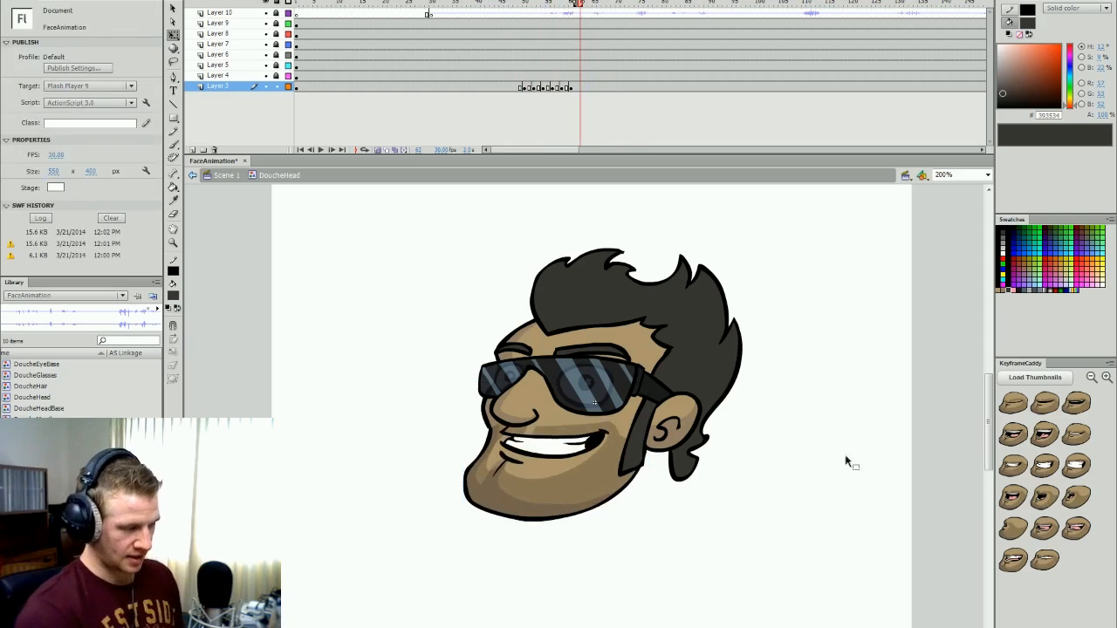
{"action": "left_click", "coordinate": [1044, 441]}
{"action": "left_click", "coordinate": [1044, 467]}
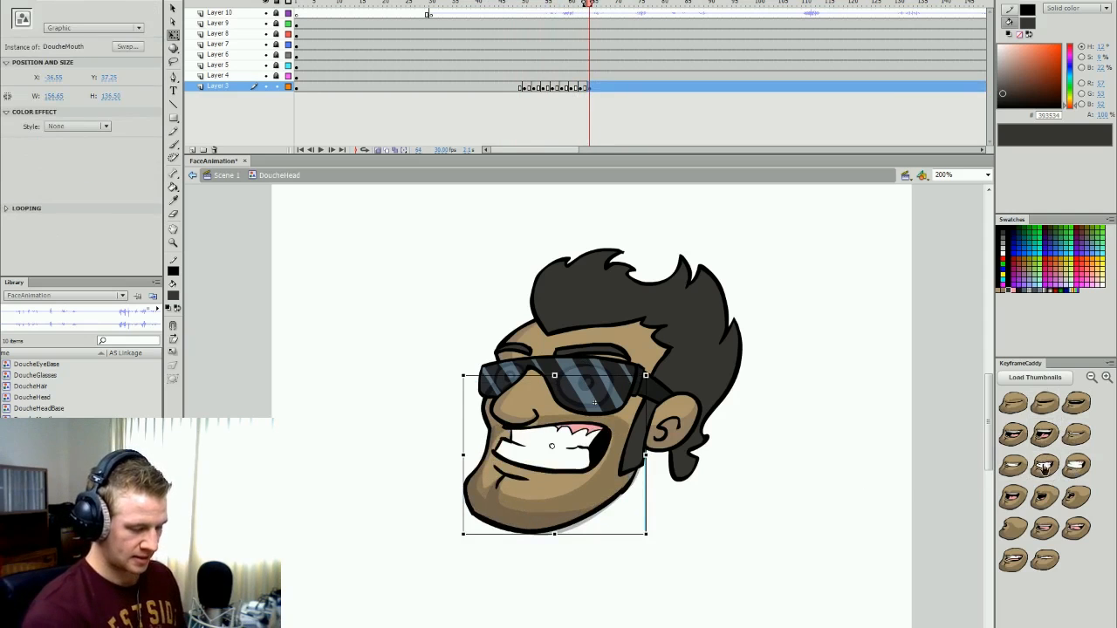
{"action": "left_click", "coordinate": [515, 42]}
{"action": "left_click_drag", "start_coordinate": [515, 42], "coordinate": [598, 53]}
{"action": "key", "text": "ctrl+s"}
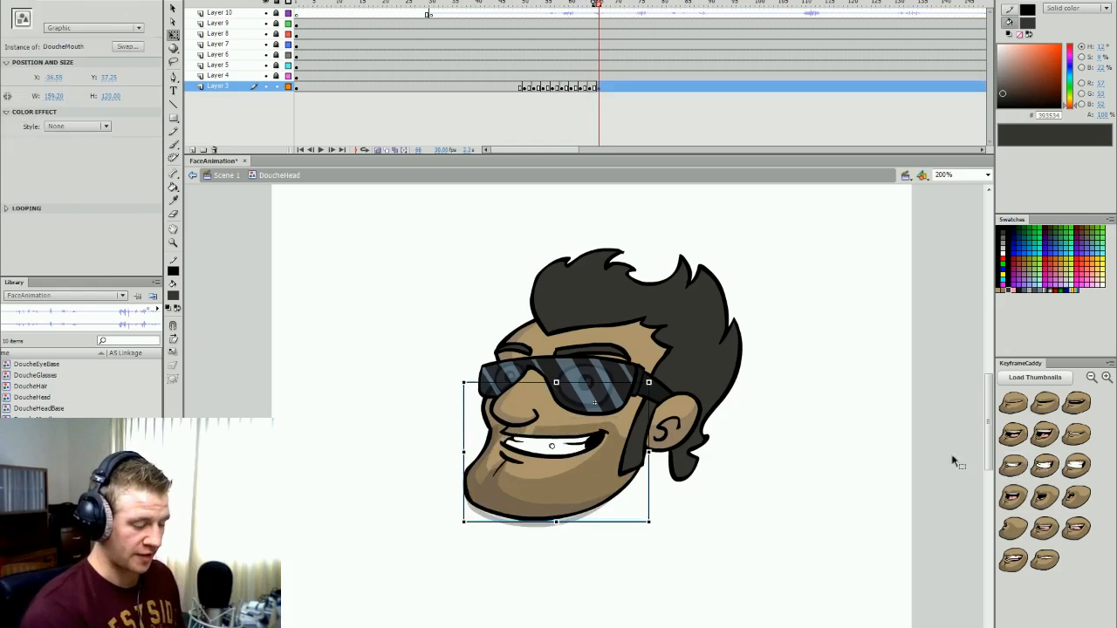
- Play the speech from about frame 46 to check the mouth poses up to frame 66
{"action": "key", "text": "."}
{"action": "key", "text": "."}
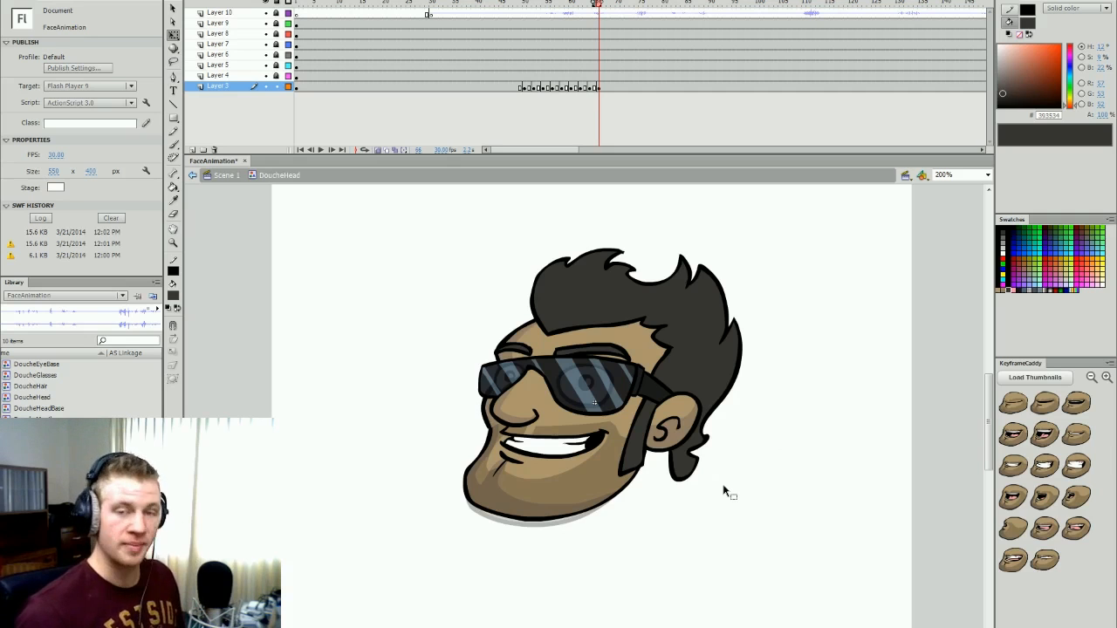
{"action": "left_click_drag", "start_coordinate": [545, 4], "coordinate": [505, 5]}
{"action": "key", "text": "Return"}
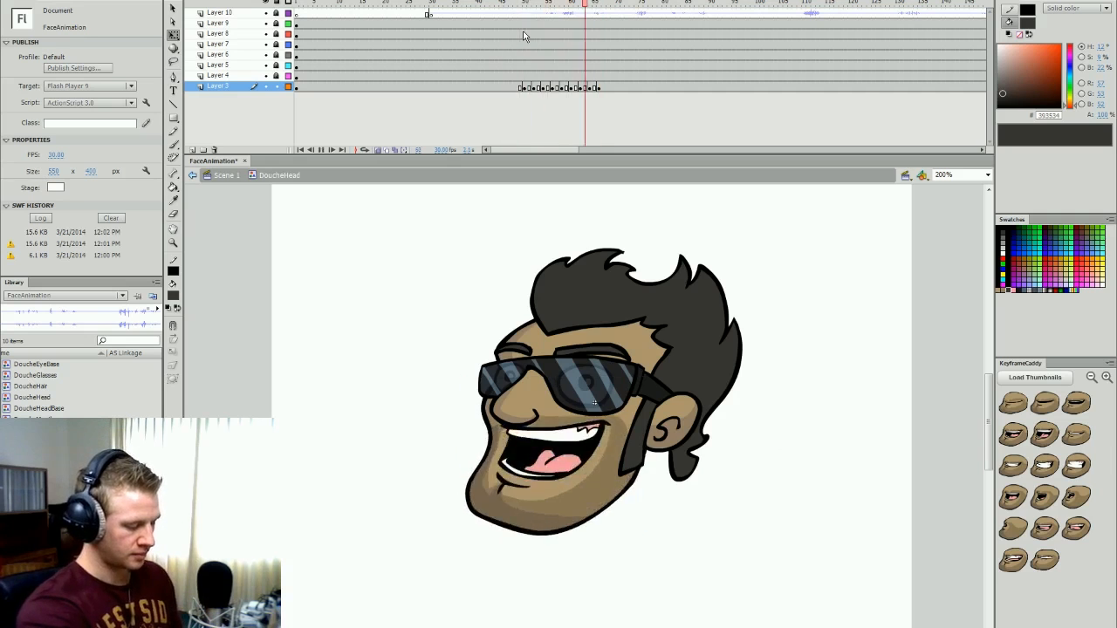
{"action": "key", "text": "Return"}
- Review the poses between frames 63 and 68, and add a keyframe on Layer 3 at frame 68 with the closed-smile pose
{"action": "left_click", "coordinate": [609, 88]}
{"action": "left_click", "coordinate": [844, 412]}
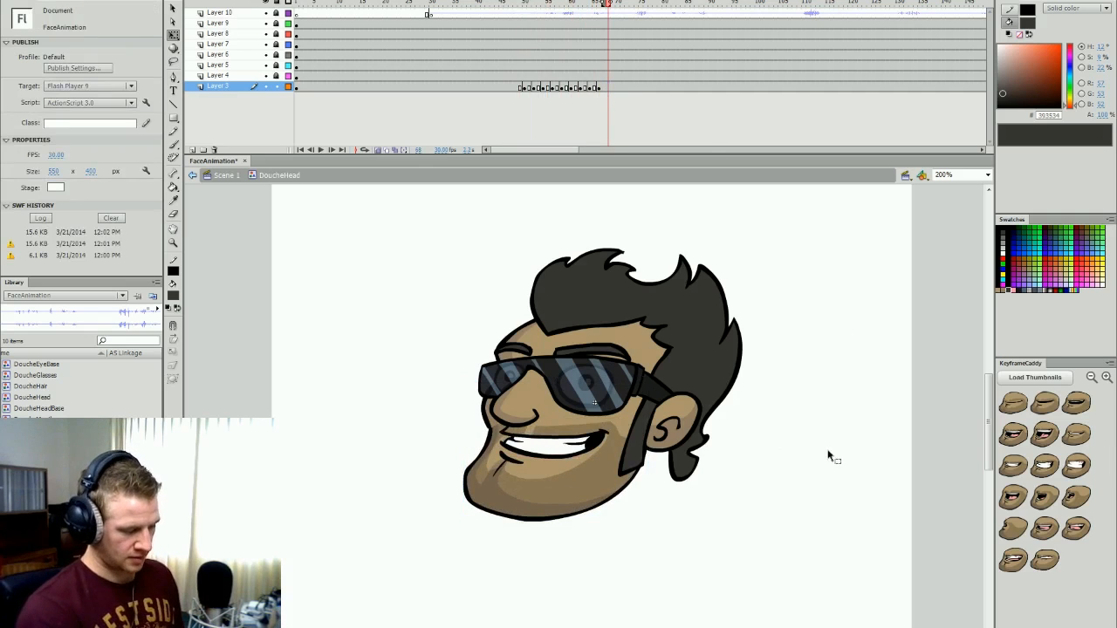
{"action": "key", "text": "comma"}
{"action": "key", "text": "comma"}
{"action": "key", "text": "comma"}
{"action": "key", "text": "comma"}
{"action": "key", "text": "comma"}
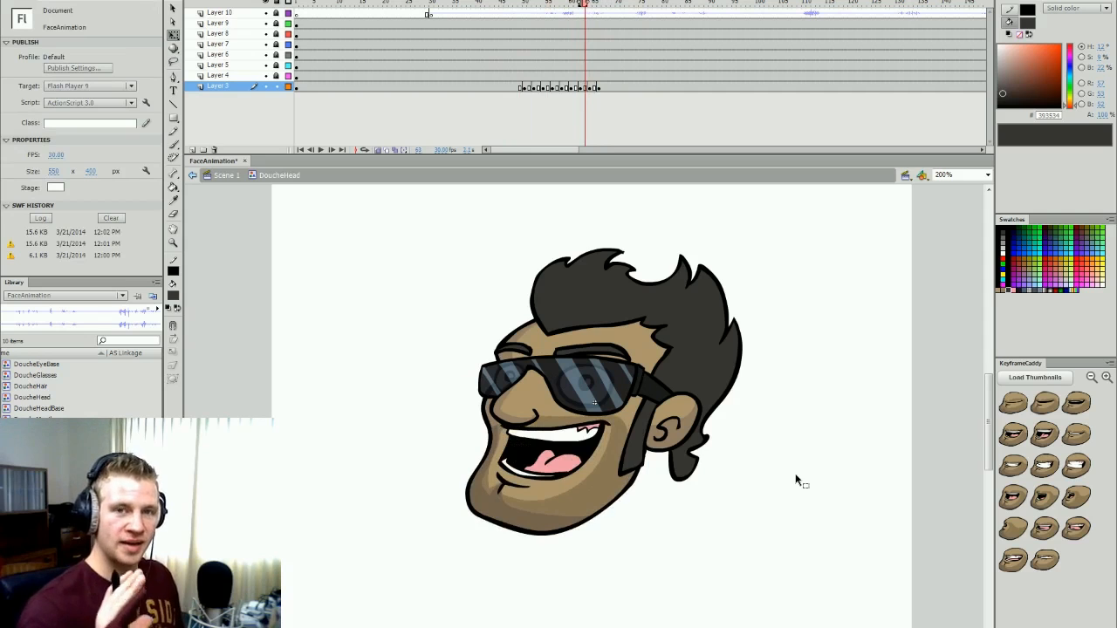
{"action": "key", "text": "period"}
{"action": "key", "text": "period"}
{"action": "key", "text": "period"}
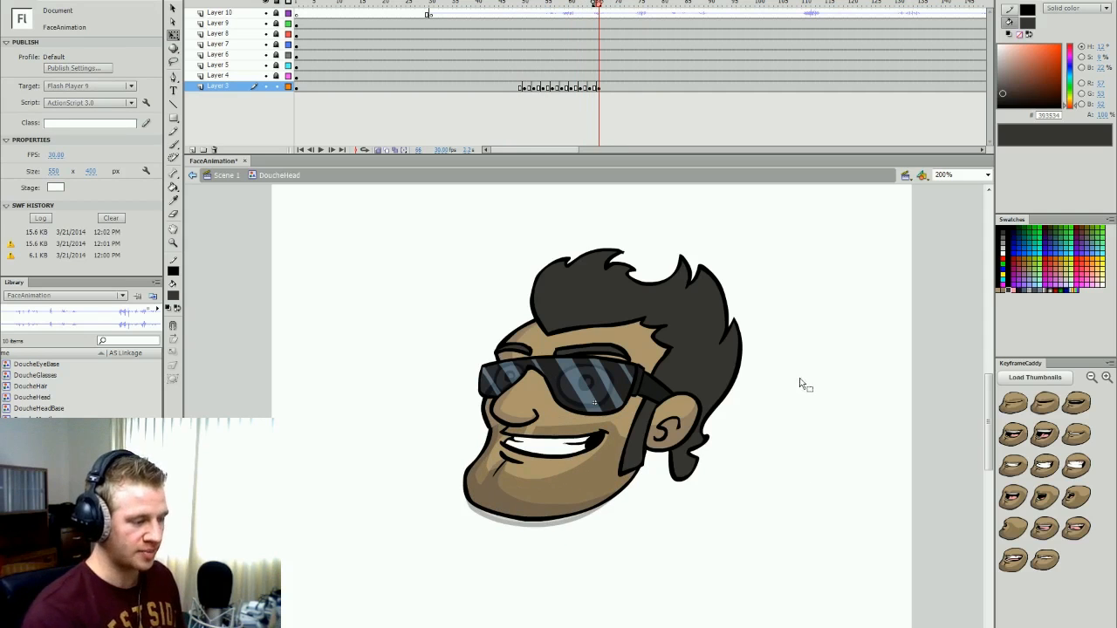
{"action": "key", "text": "period"}
{"action": "key", "text": "period"}
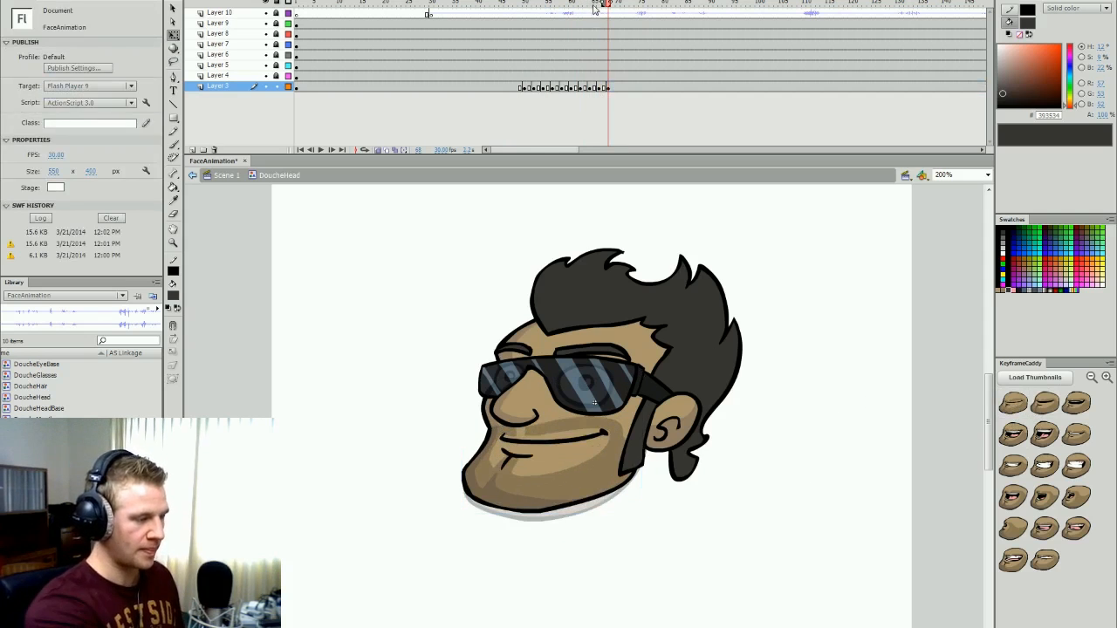
- Step back and forth through frames 63 to 69 and add a keyframe on Layer 3 at frame 70 with the gritted-teeth pose
{"action": "key", "text": "comma"}
{"action": "key", "text": "comma"}
{"action": "key", "text": "comma"}
{"action": "key", "text": "comma"}
{"action": "key", "text": "comma"}
{"action": "key", "text": "period"}
{"action": "key", "text": "period"}
{"action": "key", "text": "period"}
{"action": "key", "text": "period"}
{"action": "key", "text": "period"}
{"action": "key", "text": "period"}
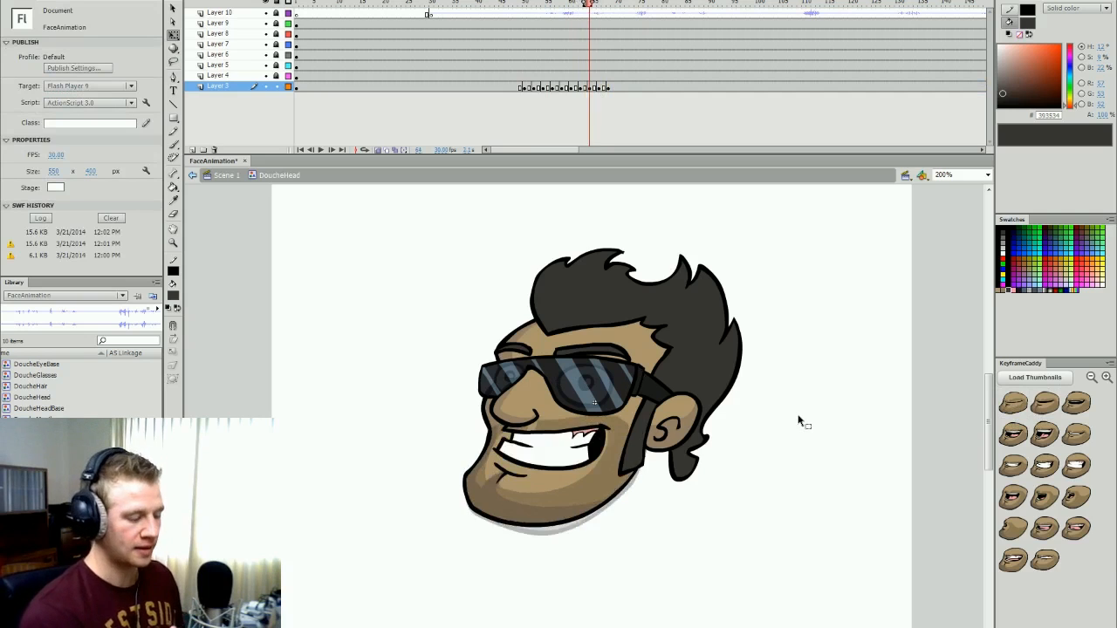
{"action": "key", "text": "period"}
{"action": "left_click", "coordinate": [1042, 468]}
- Add a keyframe on Layer 3 at frame 72 with the clenched-teeth grin and play the result
{"action": "key", "text": "period"}
{"action": "key", "text": "period"}
{"action": "left_click", "coordinate": [1075, 467]}
{"action": "key", "text": "Return"}
{"action": "key", "text": "Return"}
- Compare frame 74 on Layer 3 with the preceding frames and reselect the keyframe at frame 72
{"action": "left_click", "coordinate": [637, 89]}
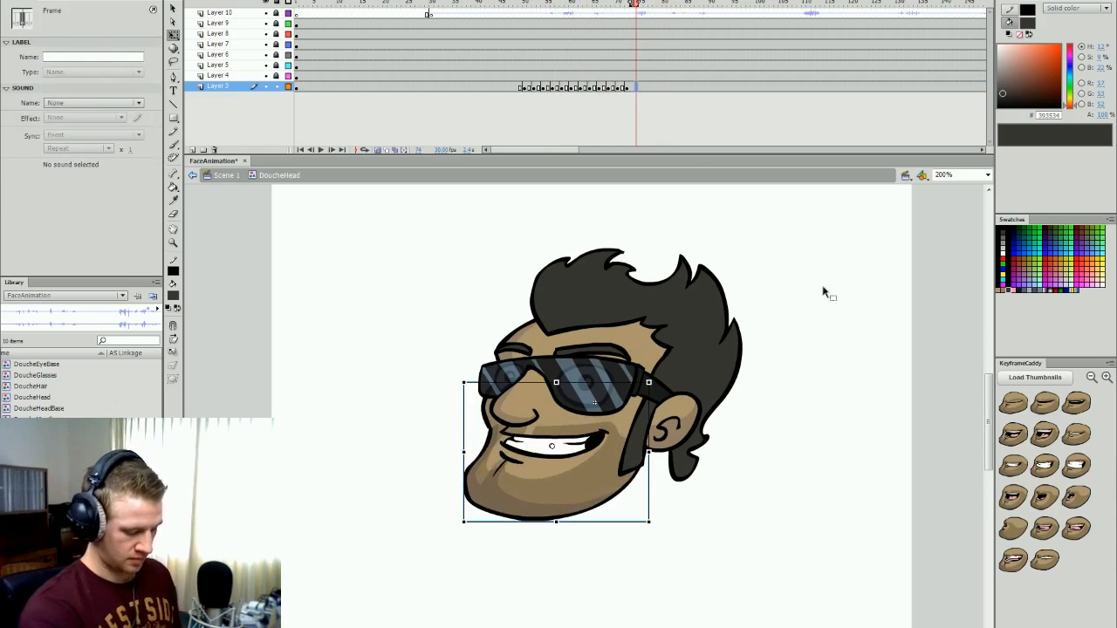
{"action": "key", "text": "comma"}
{"action": "key", "text": "comma"}
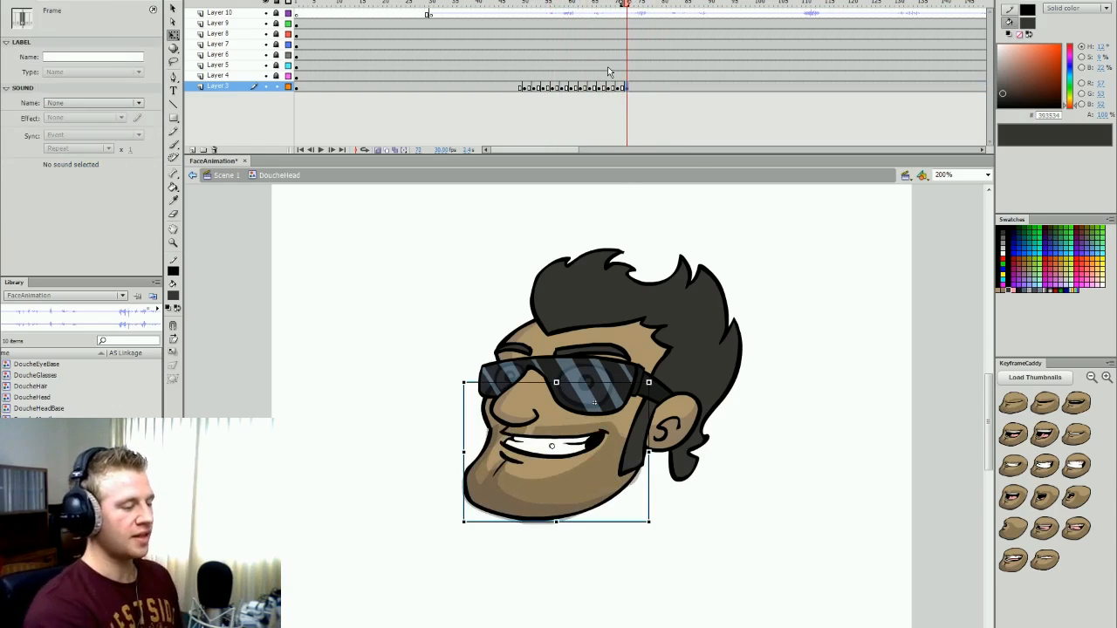
{"action": "left_click", "coordinate": [782, 384]}
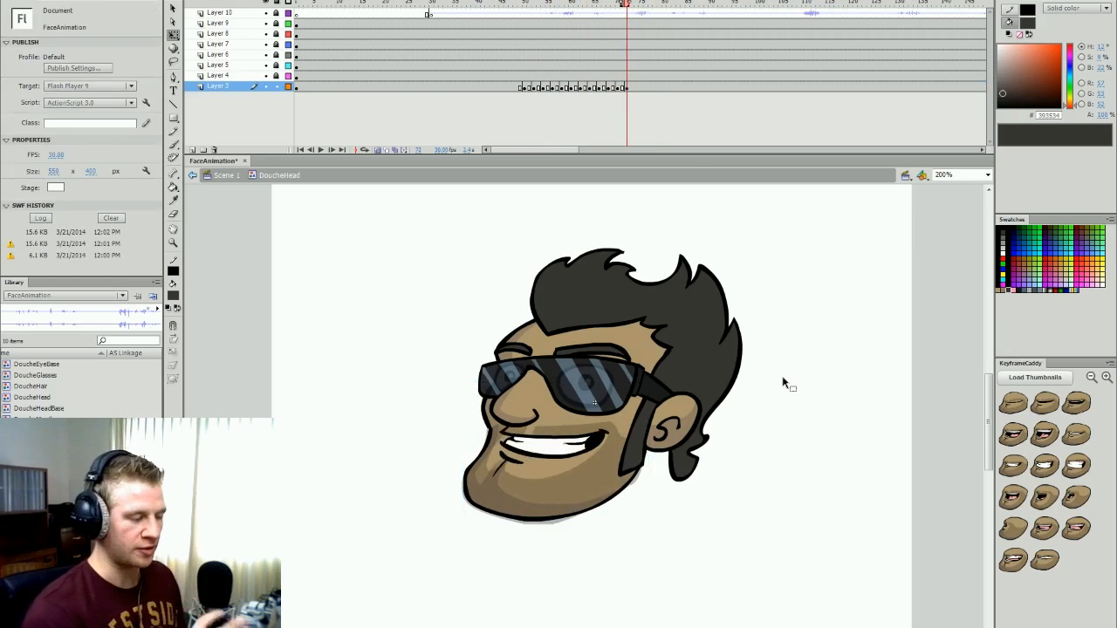
{"action": "left_click", "coordinate": [625, 87]}
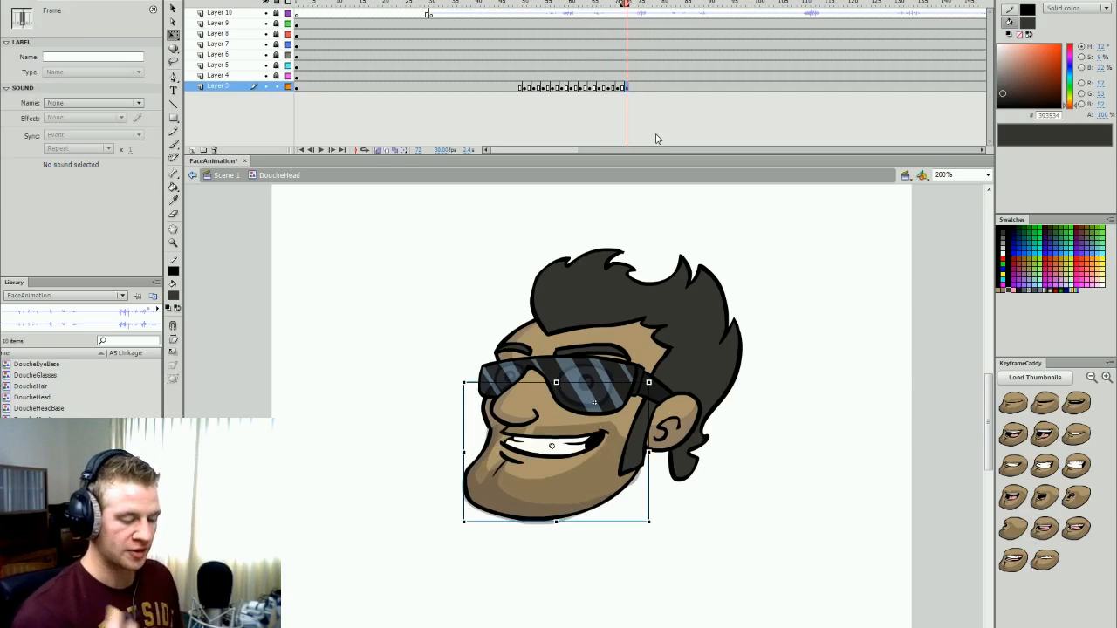
- Change the Layer 3 mouth at frame 72 to the gritted-teeth grin and add a keyframe at frame 74 with the slightly open smile
{"action": "left_click", "coordinate": [1044, 465]}
{"action": "left_click", "coordinate": [750, 468]}
{"action": "left_click", "coordinate": [583, 5]}
{"action": "left_click_drag", "start_coordinate": [586, 7], "coordinate": [635, 5]}
{"action": "left_click", "coordinate": [1076, 403]}
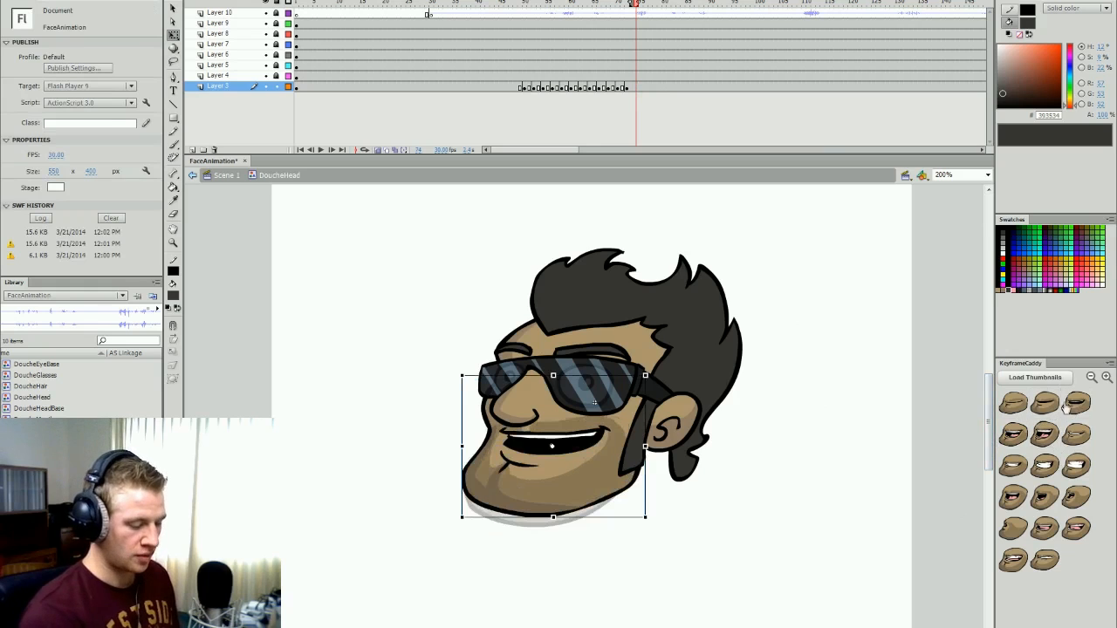
- Add keyframes on Layer 3 at frame 76 with the medium open mouth and at frame 78 with the narrower open mouth
{"action": "left_click", "coordinate": [740, 427]}
{"action": "key", "text": "period"}
{"action": "key", "text": "period"}
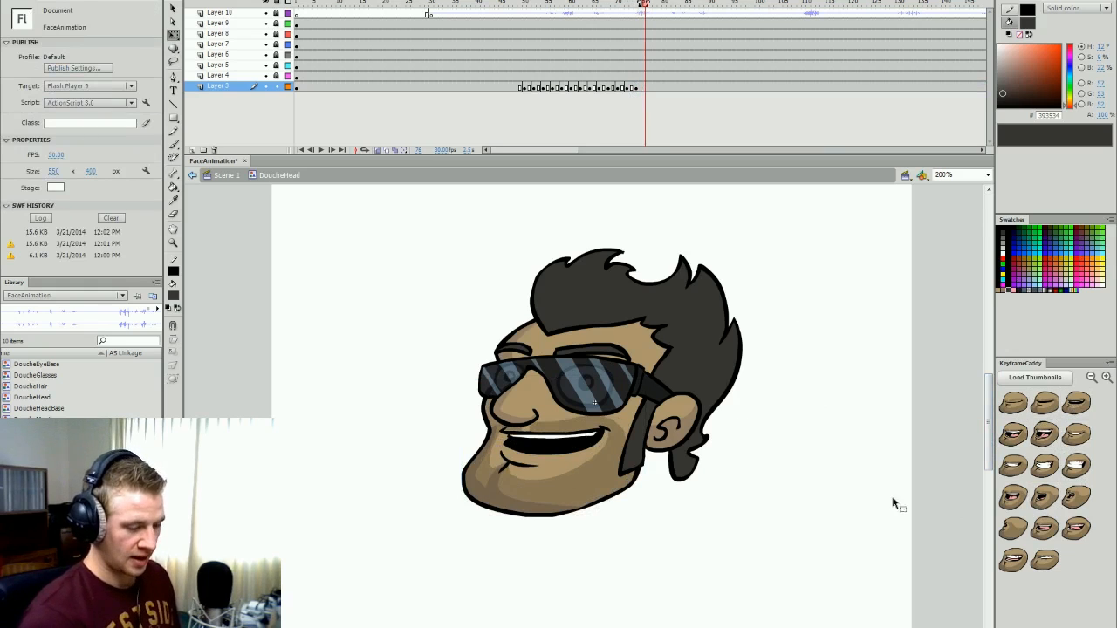
{"action": "left_click", "coordinate": [1038, 502]}
{"action": "left_click", "coordinate": [975, 506]}
{"action": "key", "text": "period"}
{"action": "key", "text": "period"}
{"action": "left_click", "coordinate": [1075, 497]}
{"action": "left_click", "coordinate": [843, 498]}
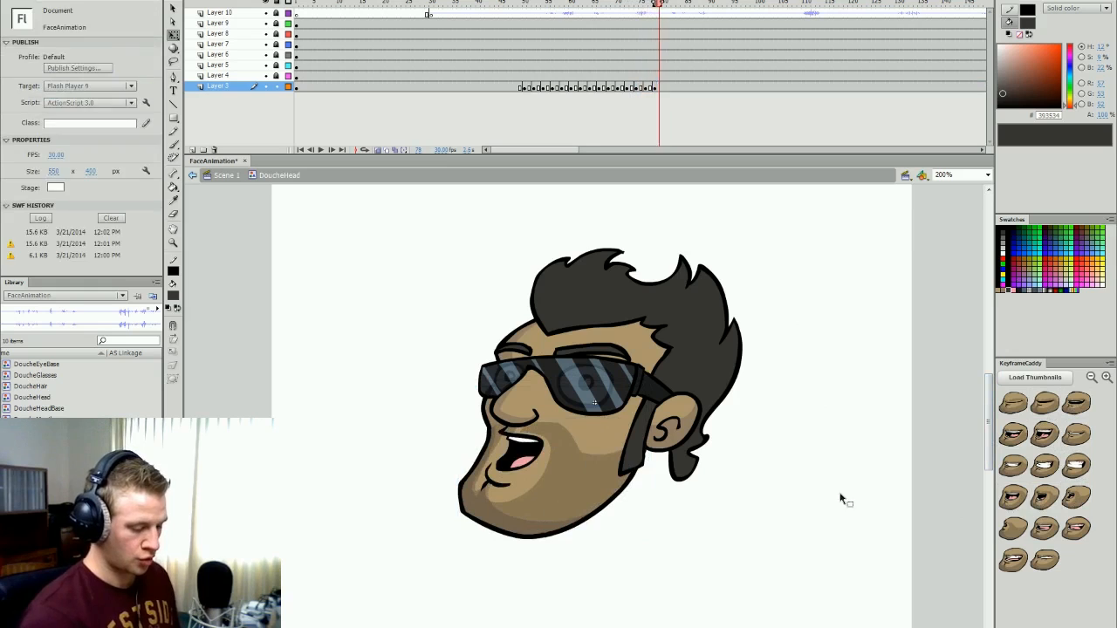
- Add a keyframe on Layer 3 at frame 80 with the puckered-lips pose and play the animation from frame 72
{"action": "key", "text": "period"}
{"action": "key", "text": "period"}
{"action": "left_click", "coordinate": [1015, 526]}
{"action": "left_click", "coordinate": [802, 431]}
{"action": "left_click", "coordinate": [637, 5]}
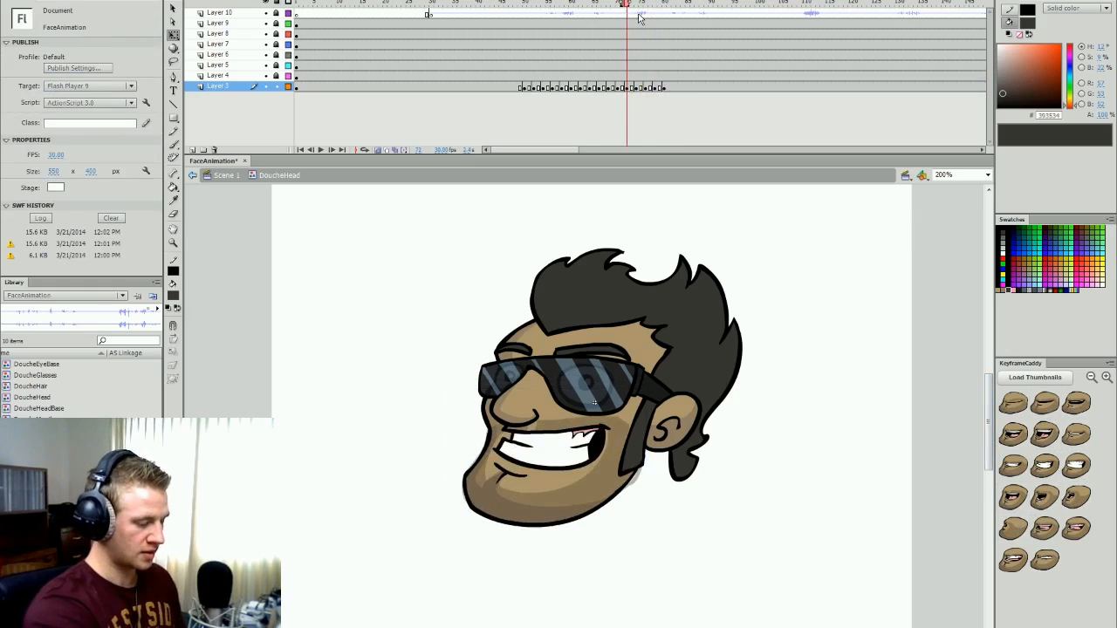
{"action": "key", "text": "Return"}
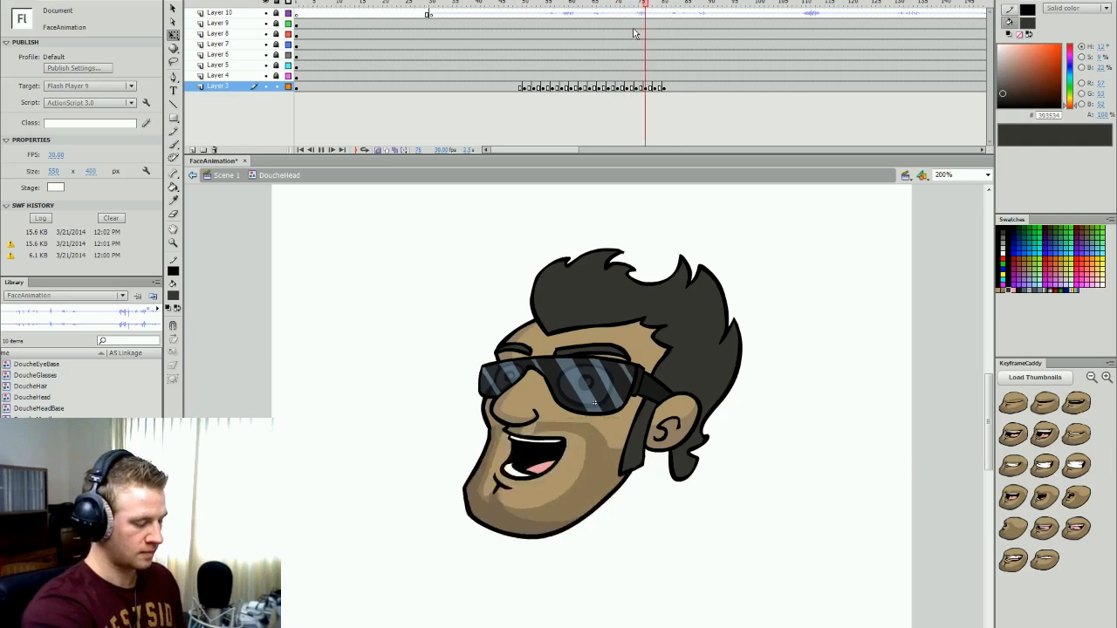
- Add mouth keyframes on Layer 3 at frames 82 and 84, using the open smile with the tongue showing at frame 84
{"action": "left_click", "coordinate": [677, 89]}
{"action": "left_click", "coordinate": [830, 407]}
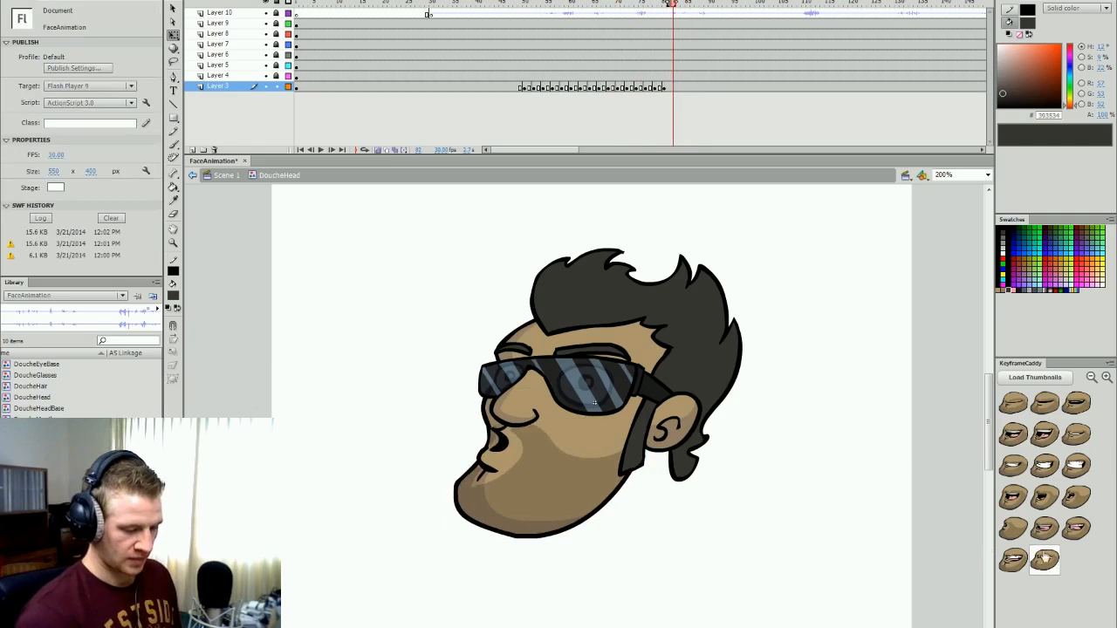
{"action": "left_click", "coordinate": [1044, 528]}
{"action": "left_click", "coordinate": [1007, 531]}
{"action": "left_click", "coordinate": [852, 540]}
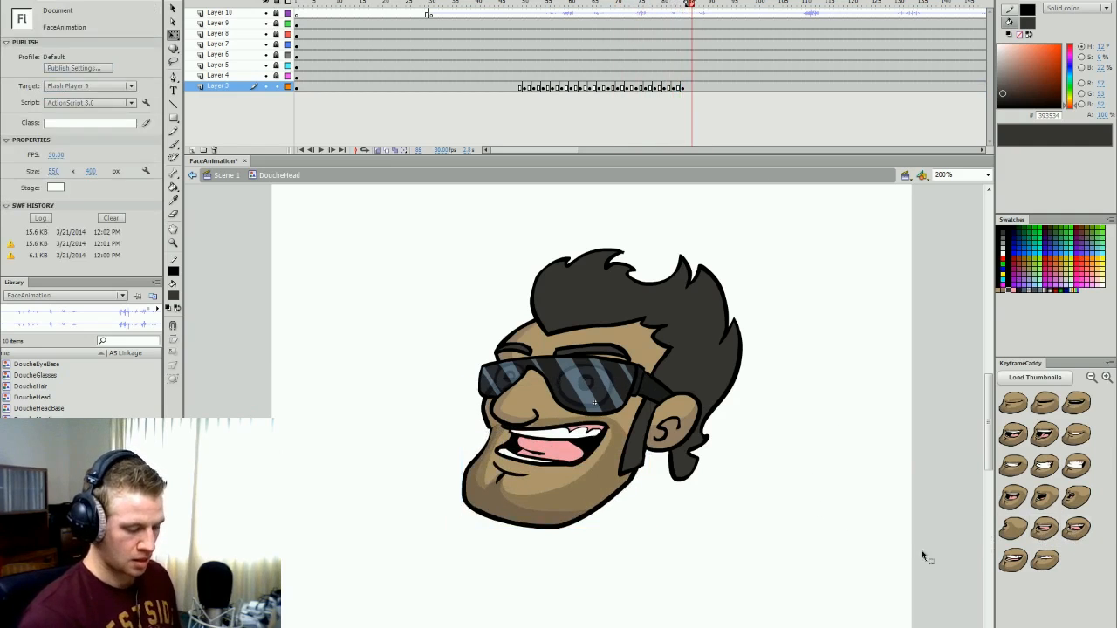
- Add keyframes on Layer 3 at frame 86 with the narrow open mouth and at frame 88 with the puckered lips
{"action": "left_click", "coordinate": [1044, 498]}
{"action": "left_click", "coordinate": [807, 513]}
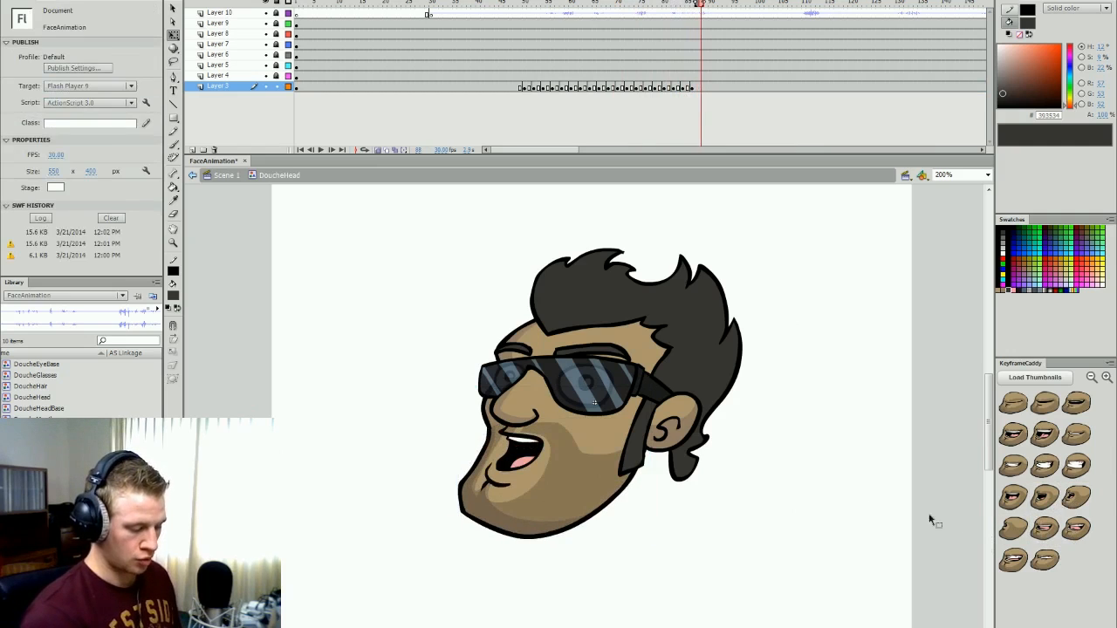
{"action": "left_click", "coordinate": [1013, 528]}
{"action": "left_click", "coordinate": [901, 520]}
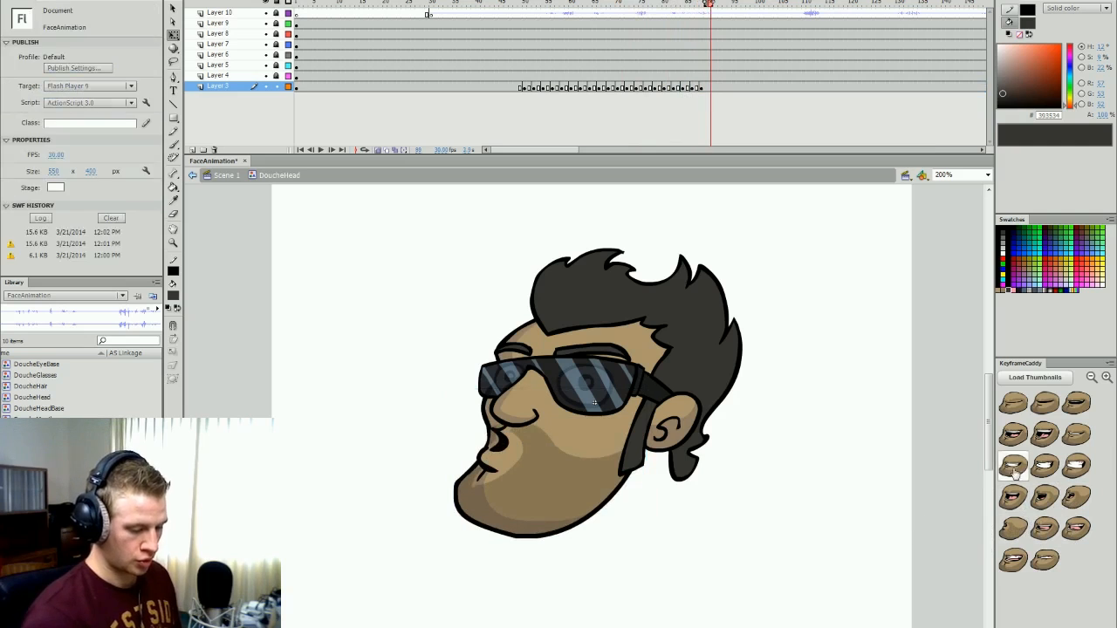
- Add keyframes on Layer 3 at frame 90 with the wide-open mouth and at frame 92 with the gritted-teeth grin
{"action": "left_click", "coordinate": [1044, 435]}
{"action": "left_click", "coordinate": [903, 491]}
{"action": "left_click", "coordinate": [1045, 466]}
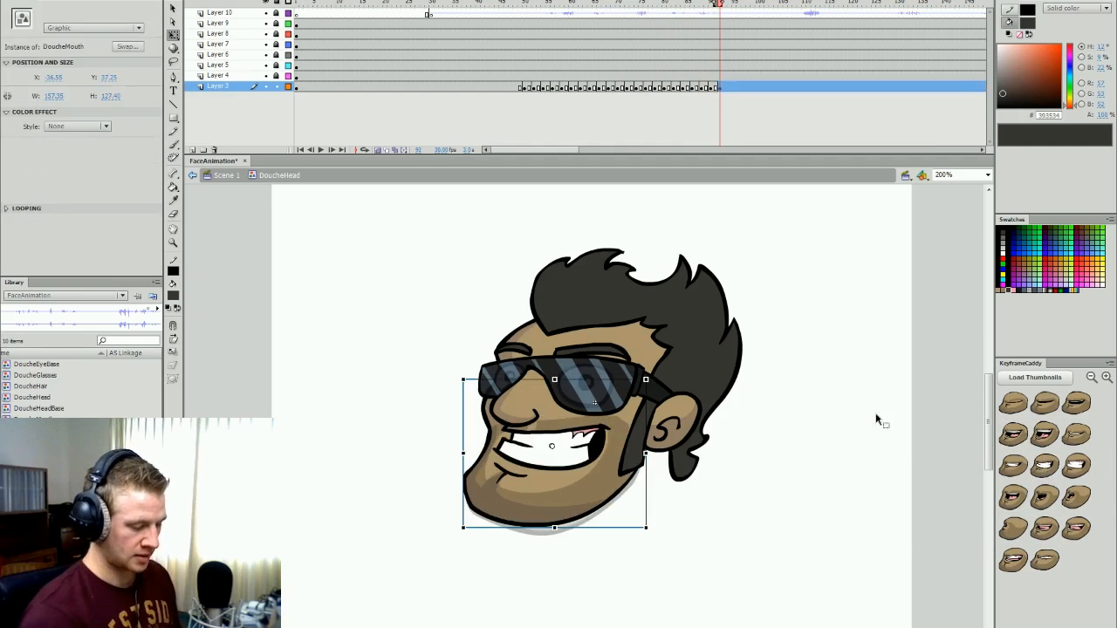
- Play the lip sync from frame 47 and add a keyframe on Layer 3 at frame 94 with the narrower toothy smile
{"action": "left_click", "coordinate": [509, 7]}
{"action": "key", "text": "Return"}
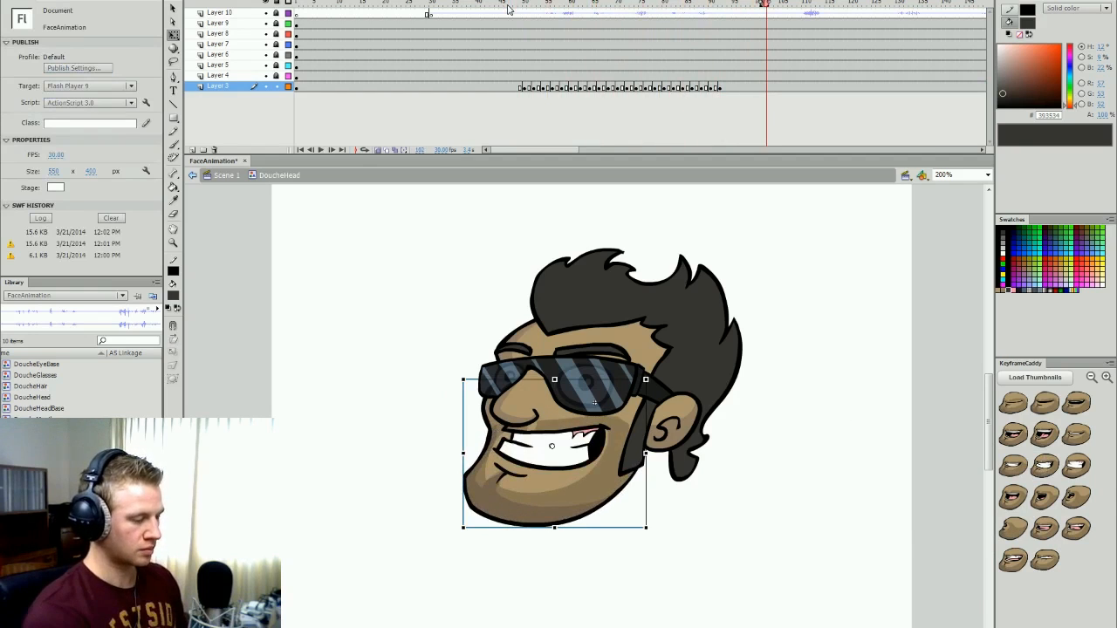
{"action": "left_click", "coordinate": [727, 87]}
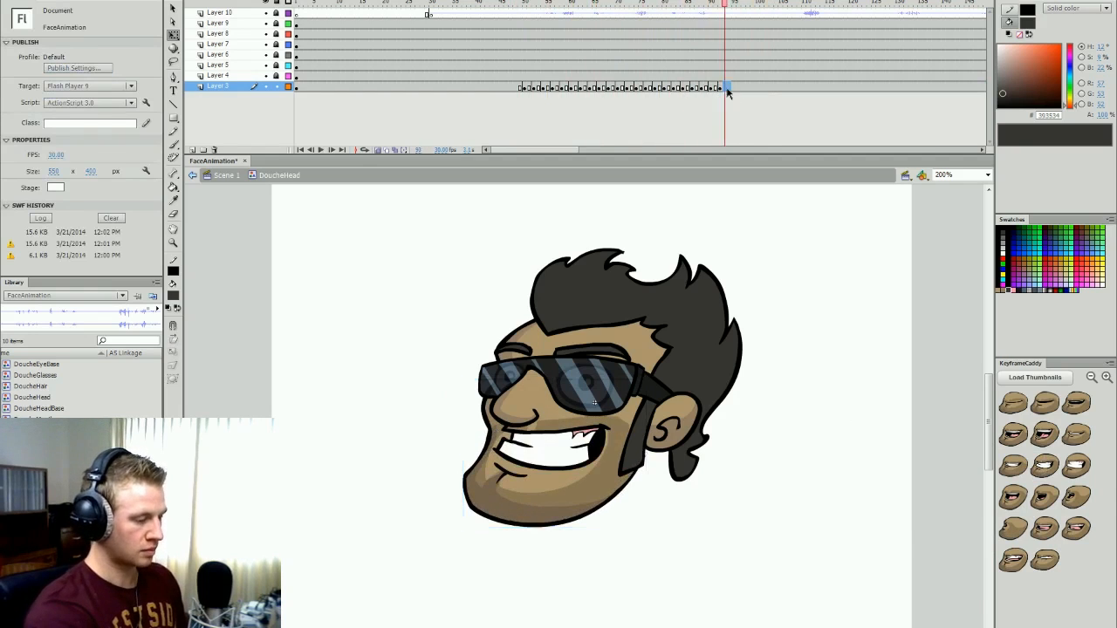
{"action": "left_click", "coordinate": [1013, 465]}
{"action": "left_click", "coordinate": [909, 473]}
- Review the frames from 47 back to 38 one by one and return to frame 47
{"action": "left_click", "coordinate": [511, 4]}
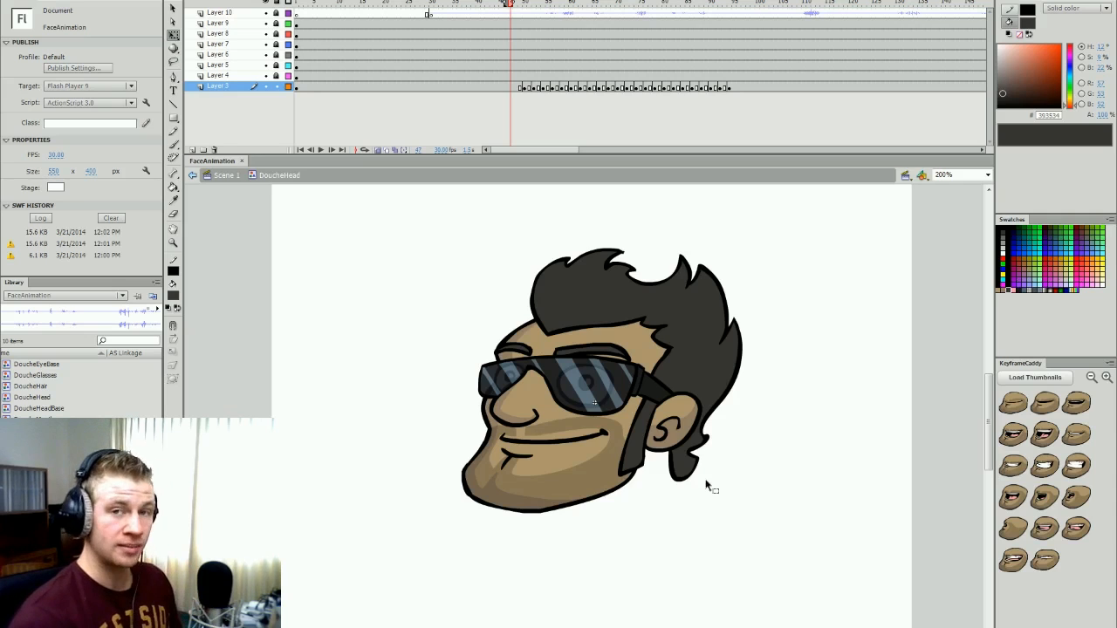
{"action": "key", "text": "comma"}
{"action": "key", "text": "comma"}
{"action": "key", "text": "comma"}
{"action": "key", "text": "comma"}
{"action": "key", "text": "comma"}
{"action": "key", "text": "comma"}
{"action": "key", "text": "comma"}
{"action": "key", "text": "comma"}
{"action": "key", "text": "comma"}
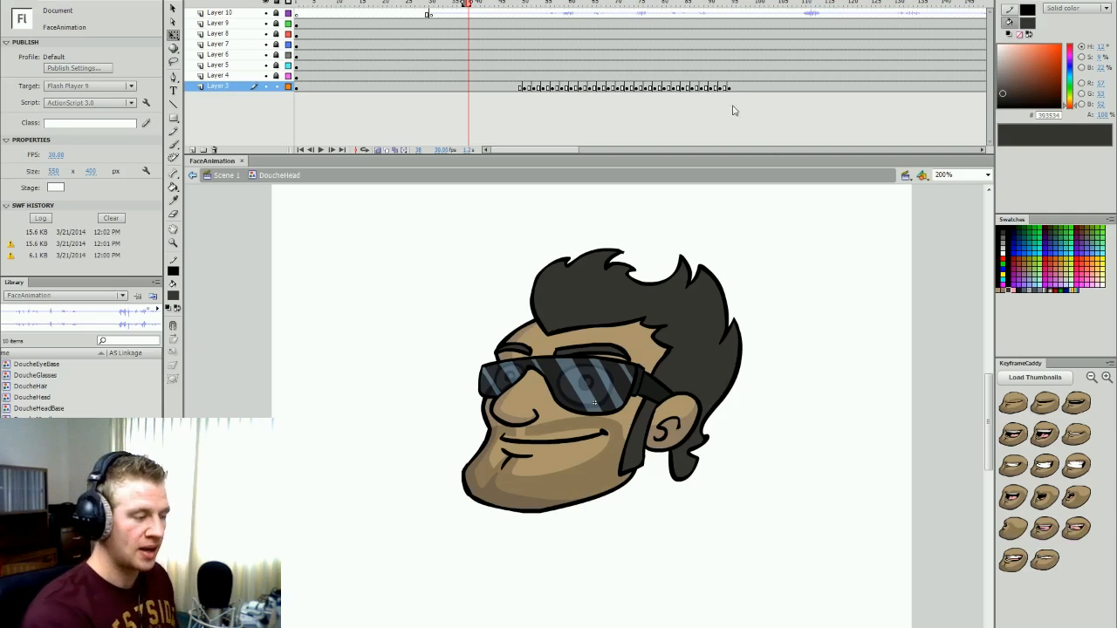
{"action": "left_click", "coordinate": [511, 4]}
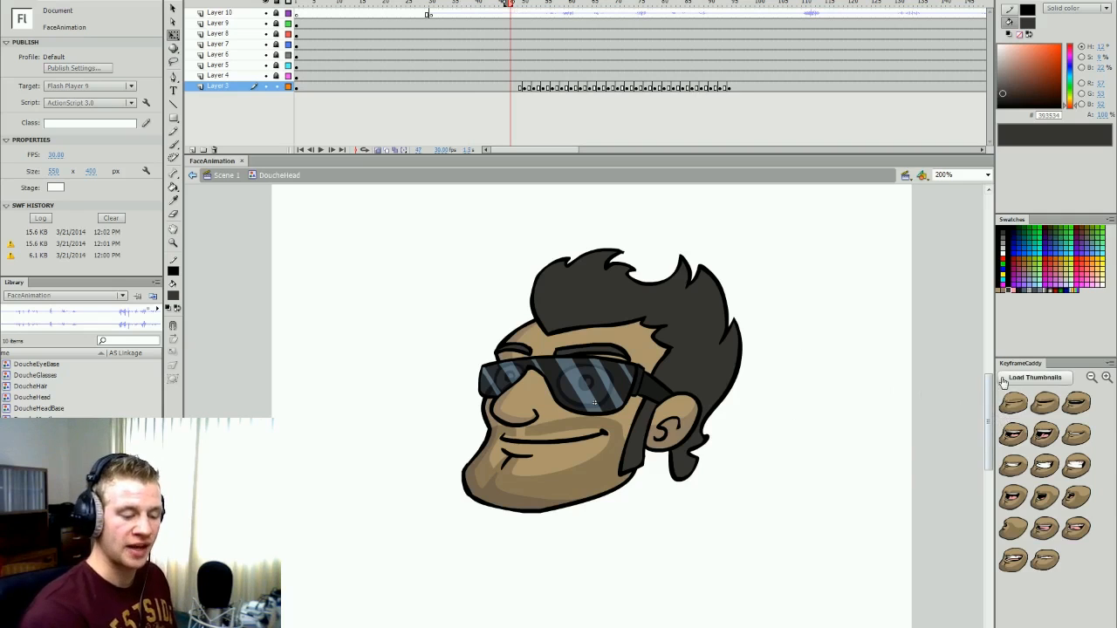
- Check that KeyframeCaddy is enabled in the list of other panels, leaving the setting as it is
{"action": "left_click", "coordinate": [305, 2]}
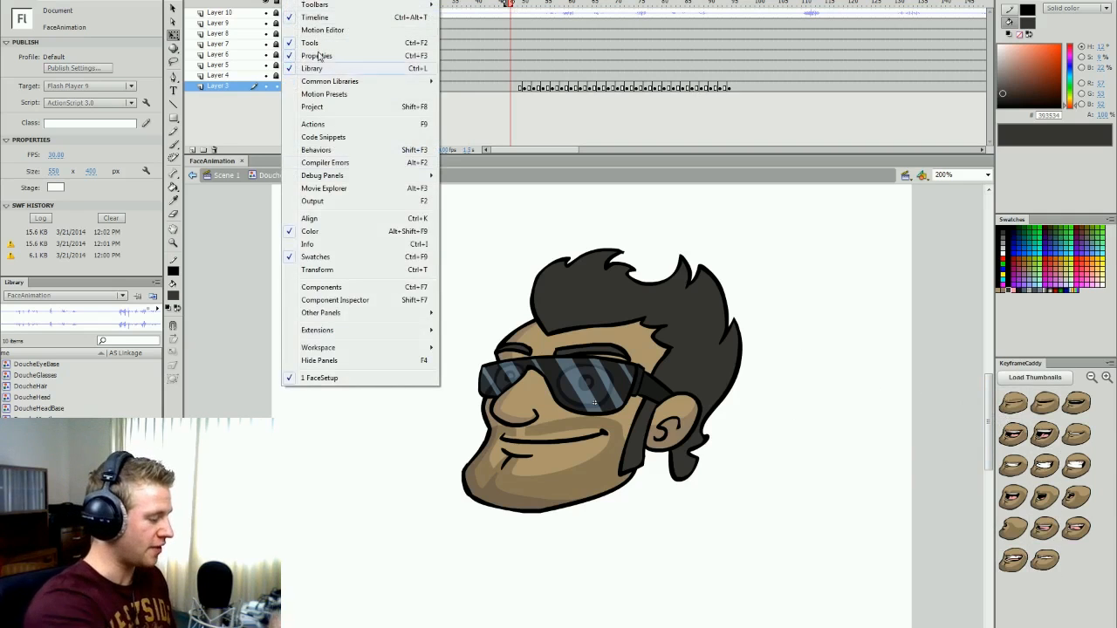
{"action": "mouse_move", "coordinate": [354, 316]}
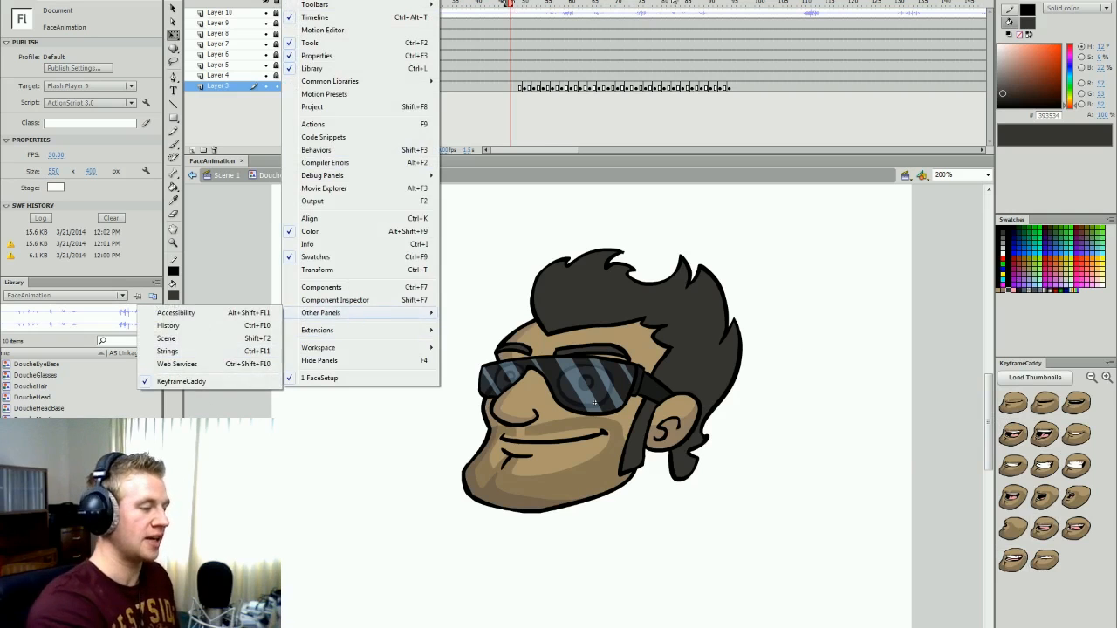
{"action": "left_click", "coordinate": [676, 235]}
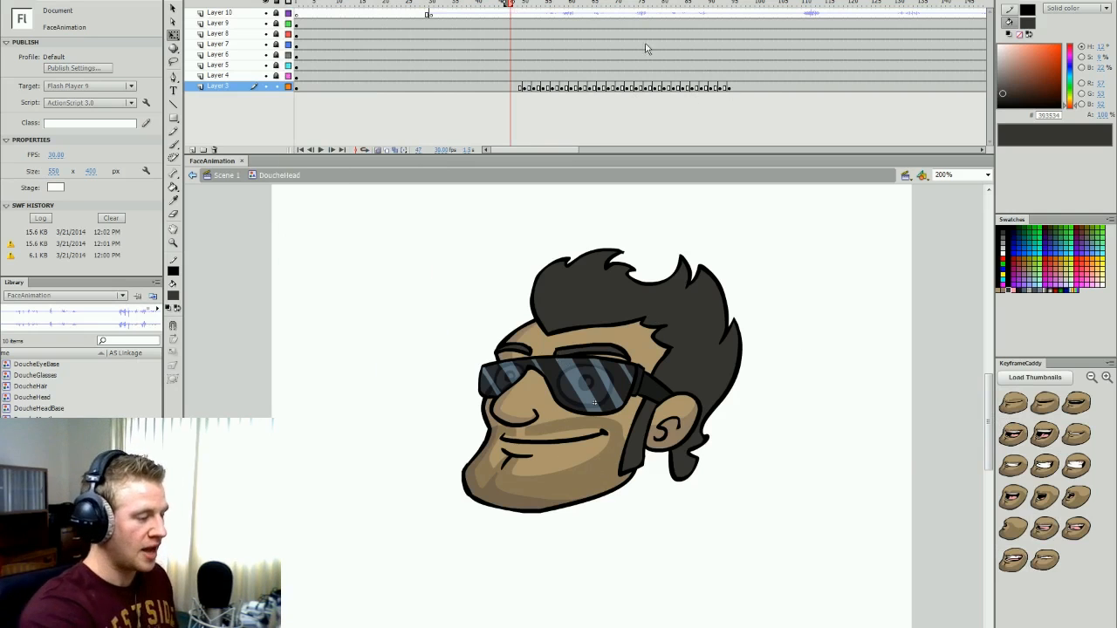
- Play the lip sync from frame 47 and go to frame 96 on Layer 3
{"action": "key", "text": "Return"}
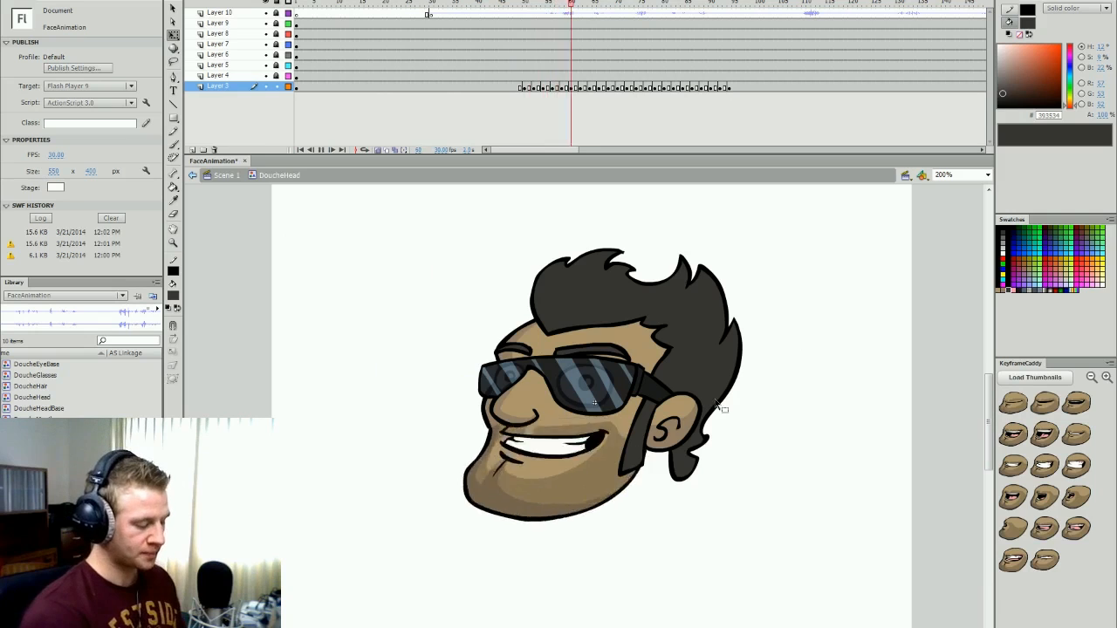
{"action": "left_click", "coordinate": [742, 103]}
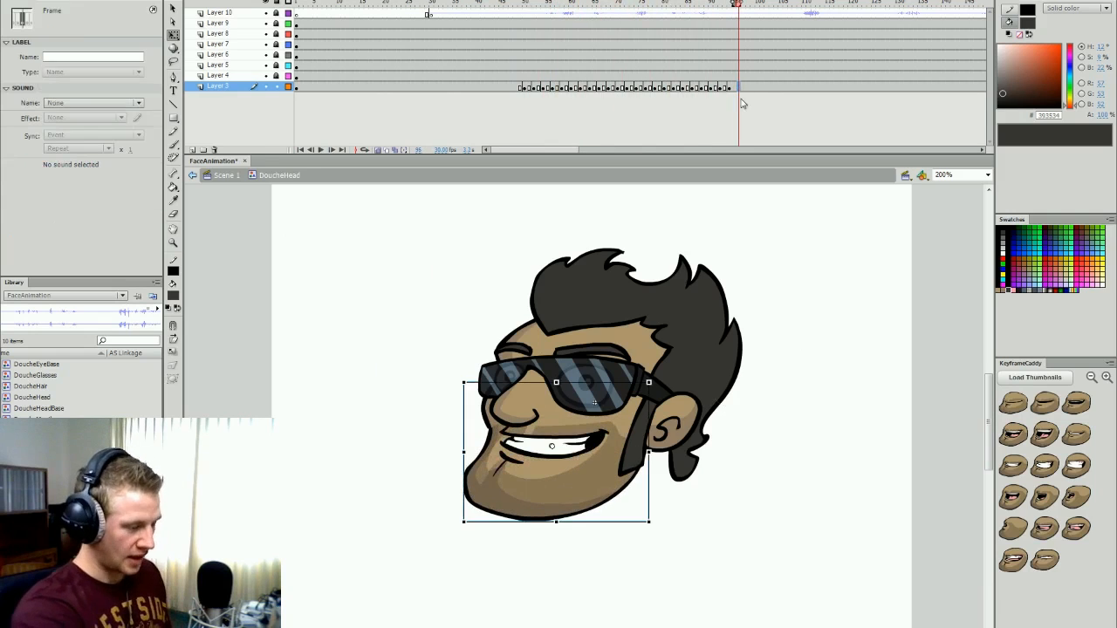
{"action": "left_click", "coordinate": [796, 425]}
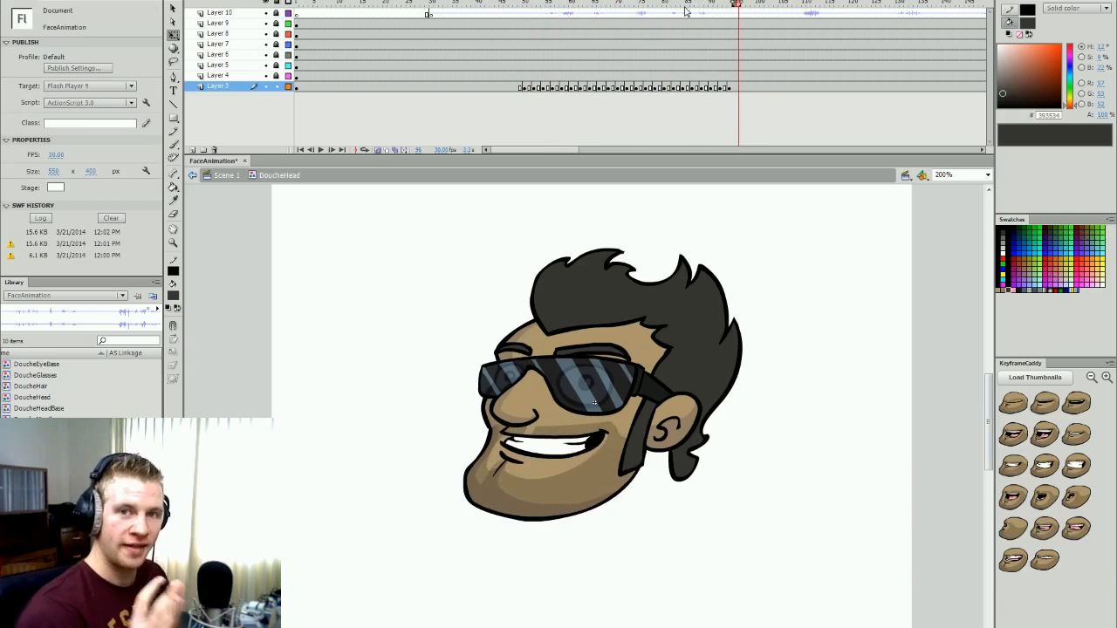
- Open the DoucheMouth symbol, step back and forth through its mouth poses, and return to the DoucheHead symbol
{"action": "left_click", "coordinate": [603, 468]}
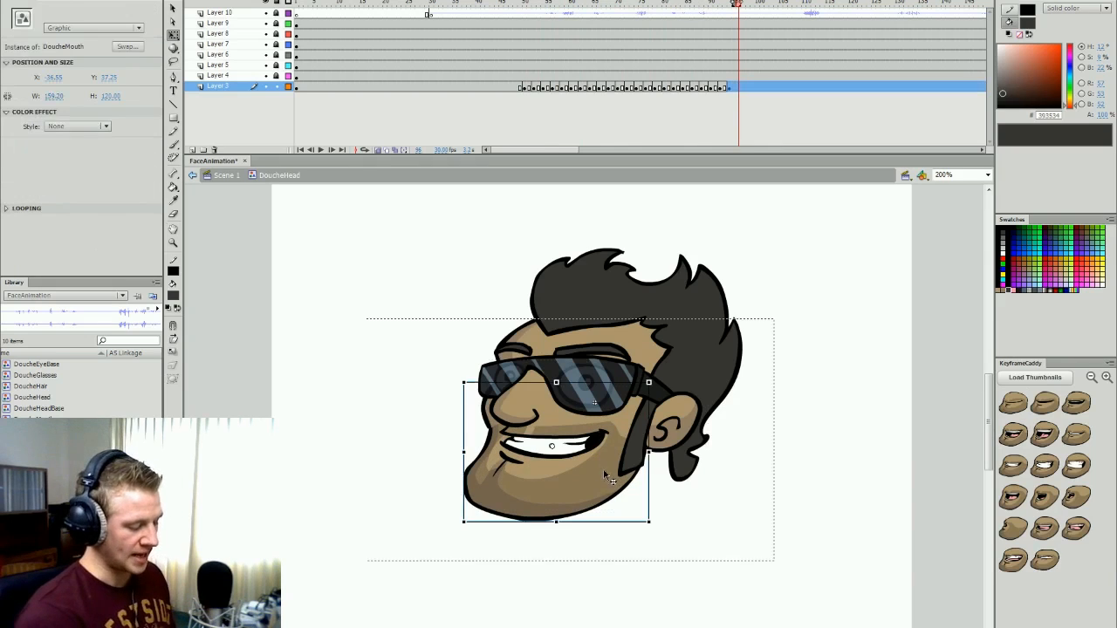
{"action": "double_click", "coordinate": [603, 468]}
{"action": "key", "text": "period"}
{"action": "key", "text": "period"}
{"action": "key", "text": "period"}
{"action": "key", "text": "period"}
{"action": "key", "text": "period"}
{"action": "key", "text": "period"}
{"action": "key", "text": "comma"}
{"action": "key", "text": "comma"}
{"action": "key", "text": "comma"}
{"action": "key", "text": "comma"}
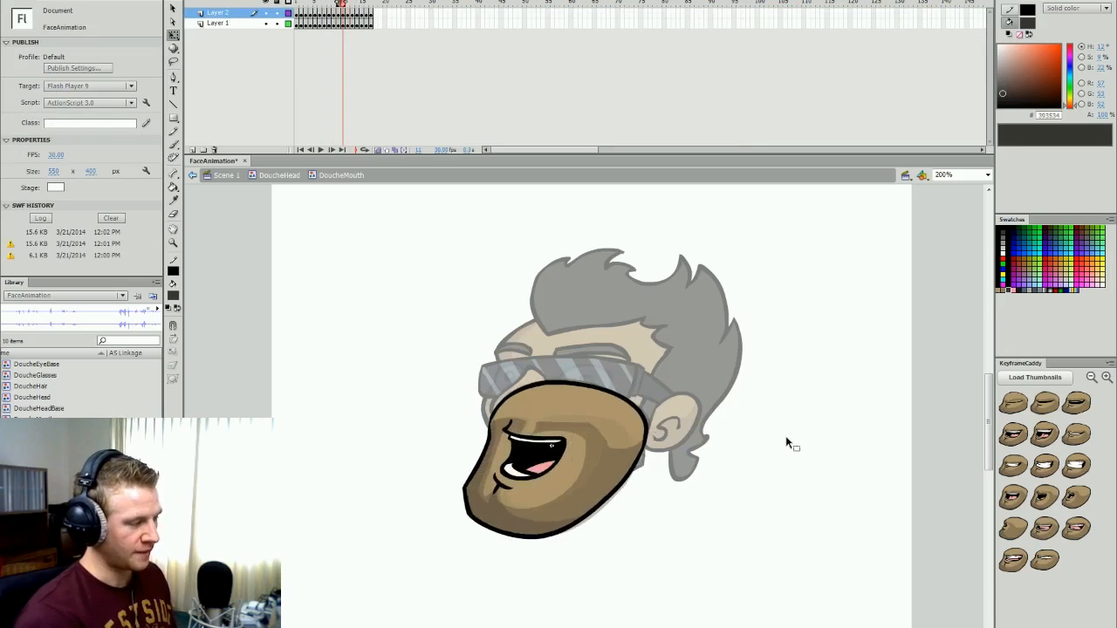
{"action": "key", "text": "comma"}
{"action": "key", "text": "comma"}
{"action": "key", "text": "comma"}
{"action": "key", "text": "comma"}
{"action": "key", "text": "comma"}
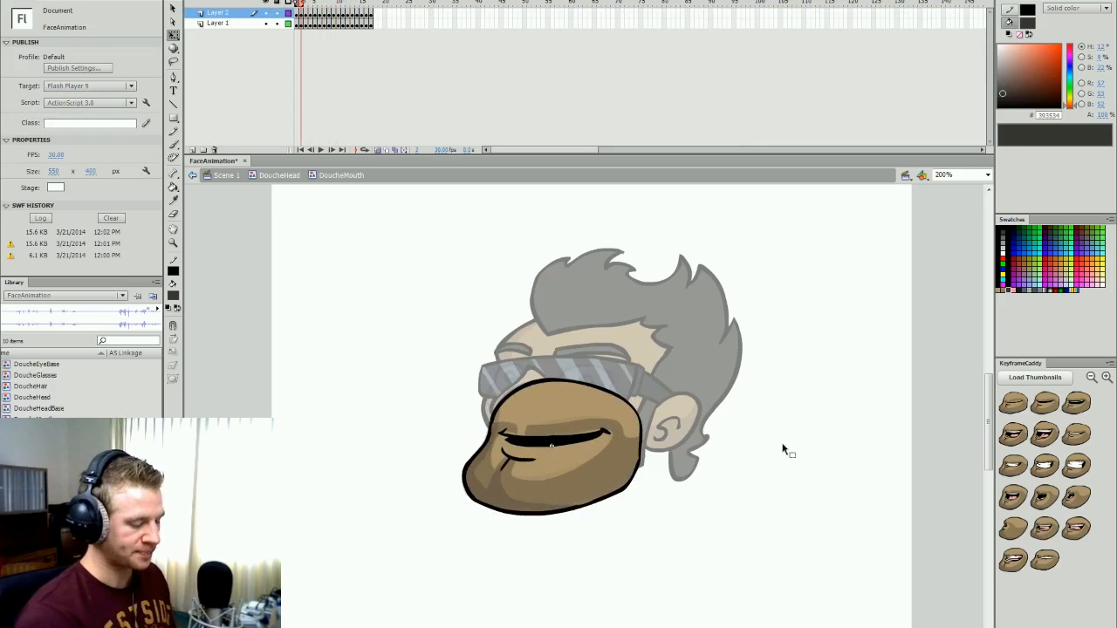
{"action": "double_click", "coordinate": [785, 416]}
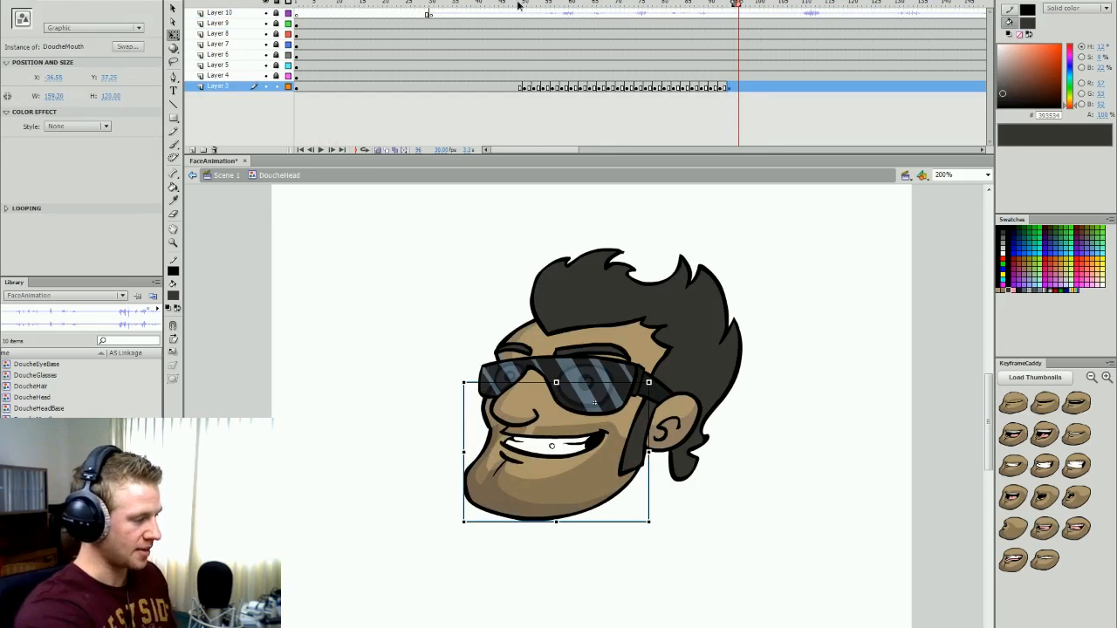
- Scrub through the mouth animation and add keyframes on Layer 3 at frames 96, 98 and 100, ending with the toothy open mouth and tongue
{"action": "left_click", "coordinate": [545, 3]}
{"action": "left_click_drag", "start_coordinate": [545, 4], "coordinate": [733, 3]}
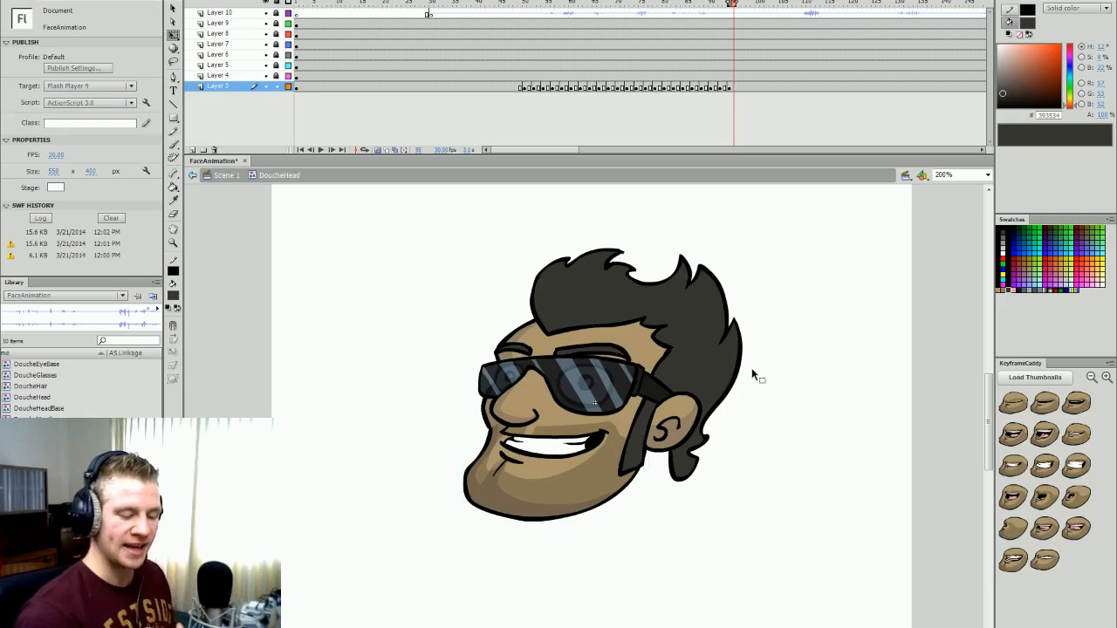
{"action": "key", "text": "period"}
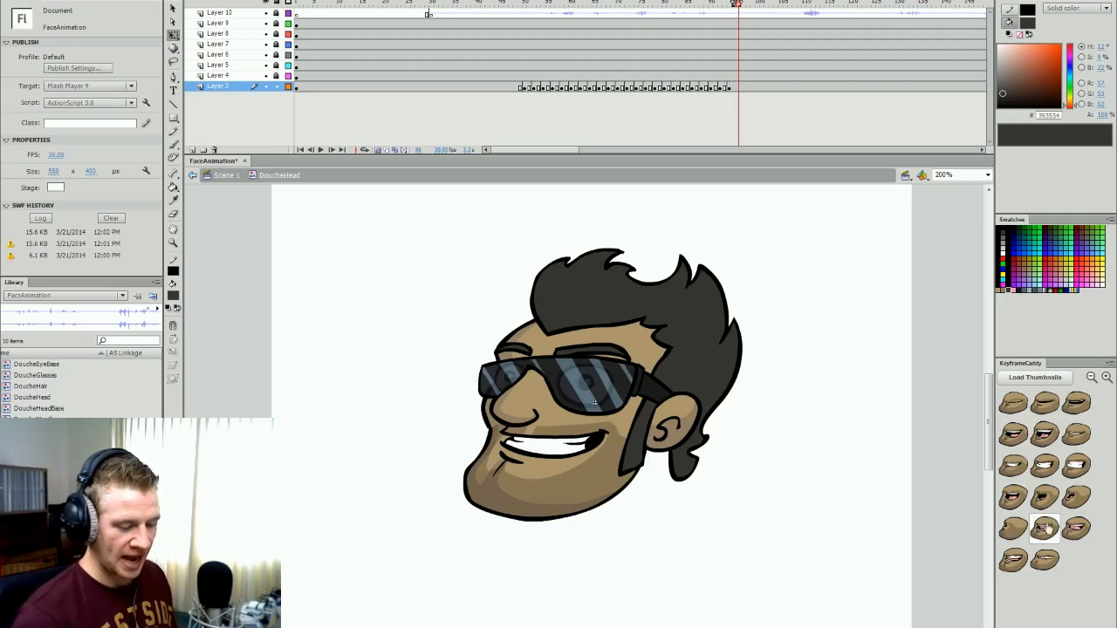
{"action": "left_click", "coordinate": [1044, 529]}
{"action": "key", "text": "period"}
{"action": "key", "text": "period"}
{"action": "key", "text": "period"}
{"action": "key", "text": "period"}
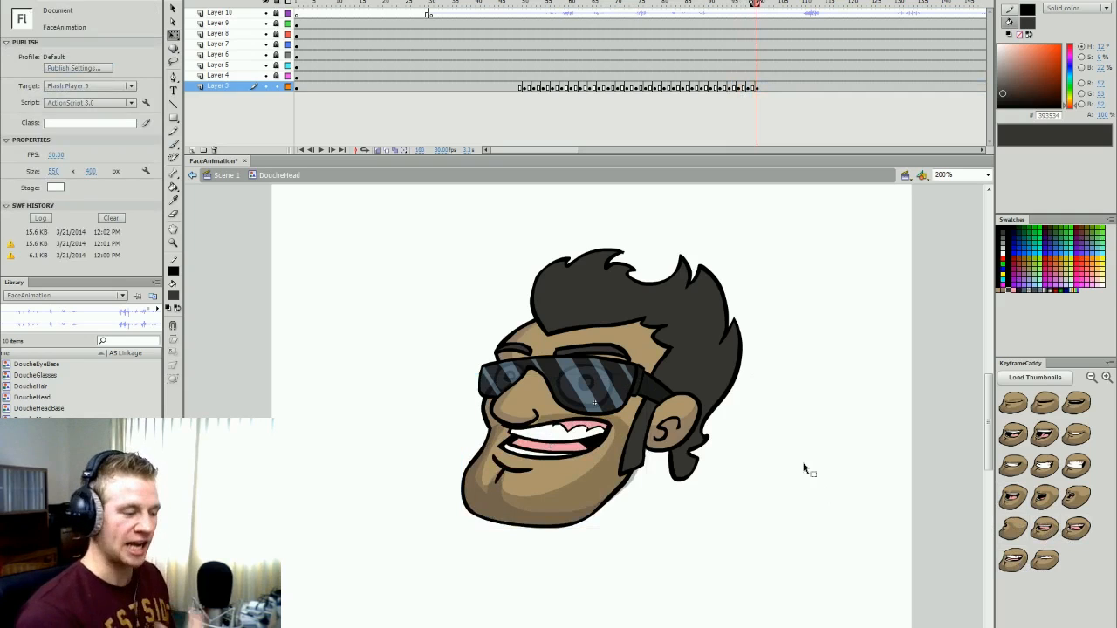
- Review the mouth timing against the audio from about frame 94 to beyond frame 100
{"action": "left_click_drag", "start_coordinate": [524, 153], "coordinate": [552, 152]}
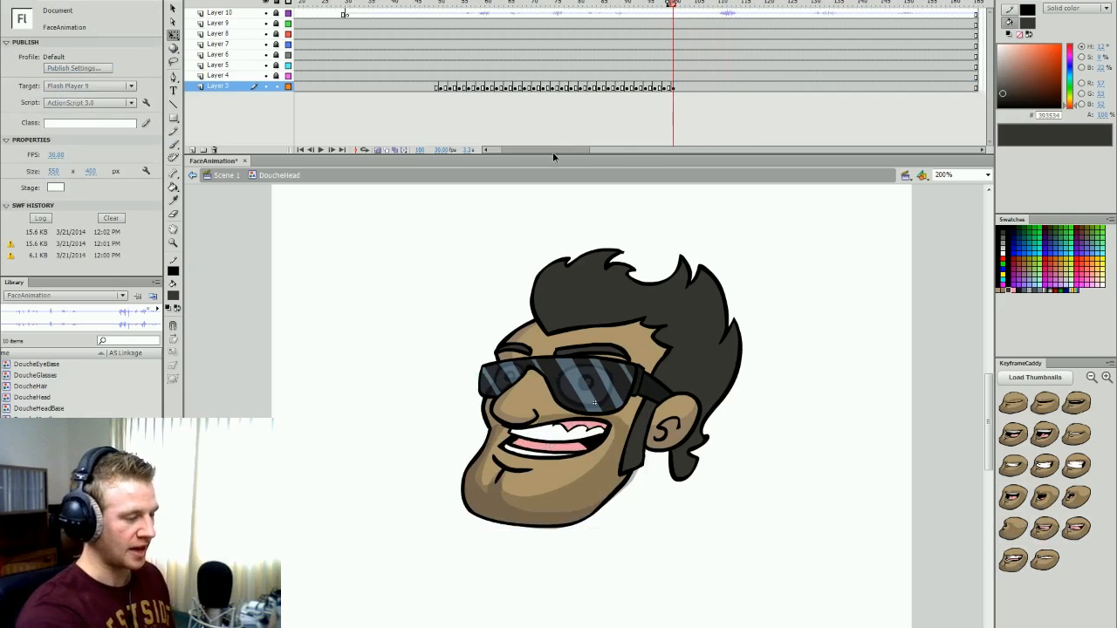
{"action": "left_click", "coordinate": [644, 5]}
{"action": "key", "text": "period"}
{"action": "key", "text": "period"}
{"action": "key", "text": "period"}
{"action": "key", "text": "period"}
{"action": "key", "text": "period"}
{"action": "key", "text": "period"}
{"action": "key", "text": "period"}
{"action": "key", "text": "period"}
{"action": "key", "text": "period"}
{"action": "key", "text": "period"}
{"action": "key", "text": "period"}
{"action": "key", "text": "period"}
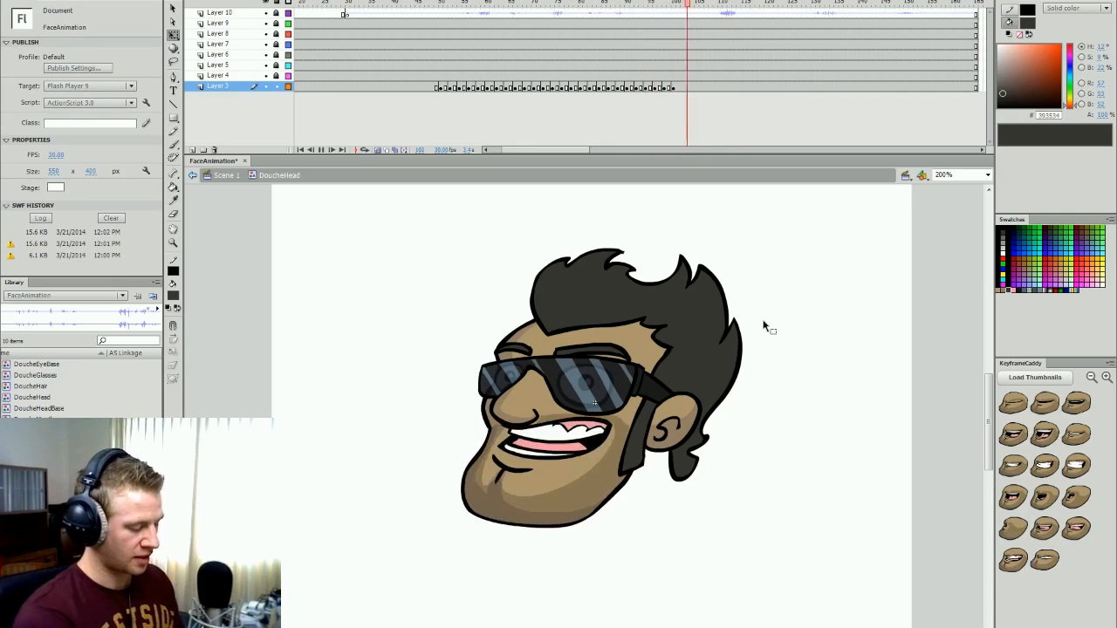
- Move the last two Layer 3 keyframes to frames 99 and 102, and add a keyframe at frame 106 with the wide-open mouth
{"action": "left_click", "coordinate": [672, 89]}
{"action": "left_click_drag", "start_coordinate": [668, 89], "coordinate": [684, 90]}
{"action": "key", "text": "period"}
{"action": "key", "text": "period"}
{"action": "key", "text": "period"}
{"action": "key", "text": "period"}
{"action": "key", "text": "period"}
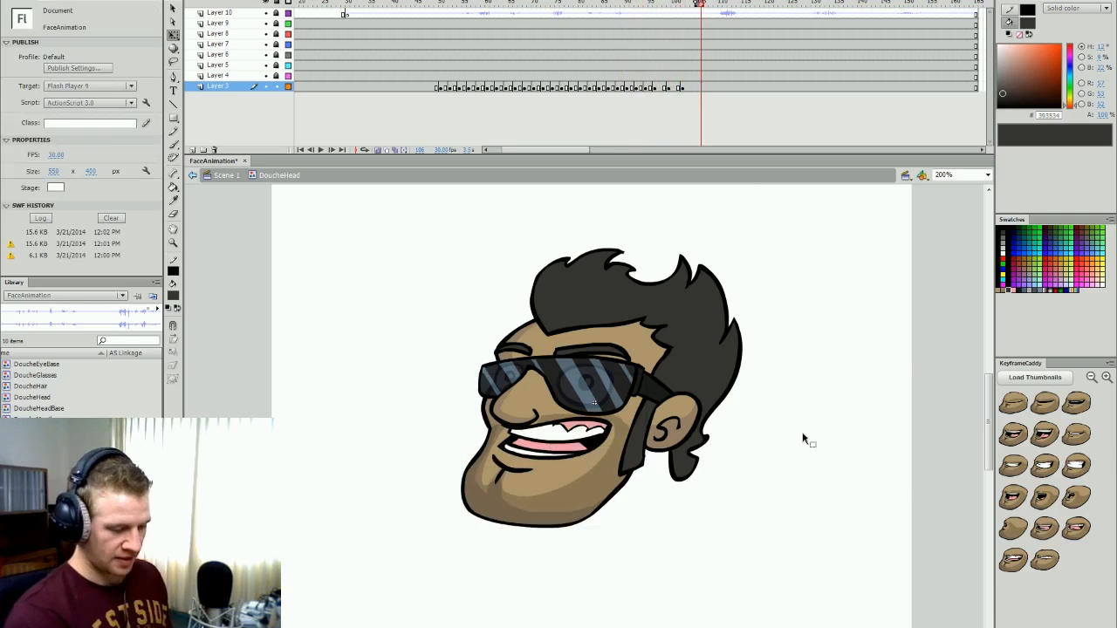
{"action": "left_click", "coordinate": [1044, 434]}
- Add keyframes on Layer 3 at frame 108 with the smaller open smile and at frame 110 with the widest teeth-baring grin
{"action": "key", "text": "period"}
{"action": "key", "text": "period"}
{"action": "key", "text": "period"}
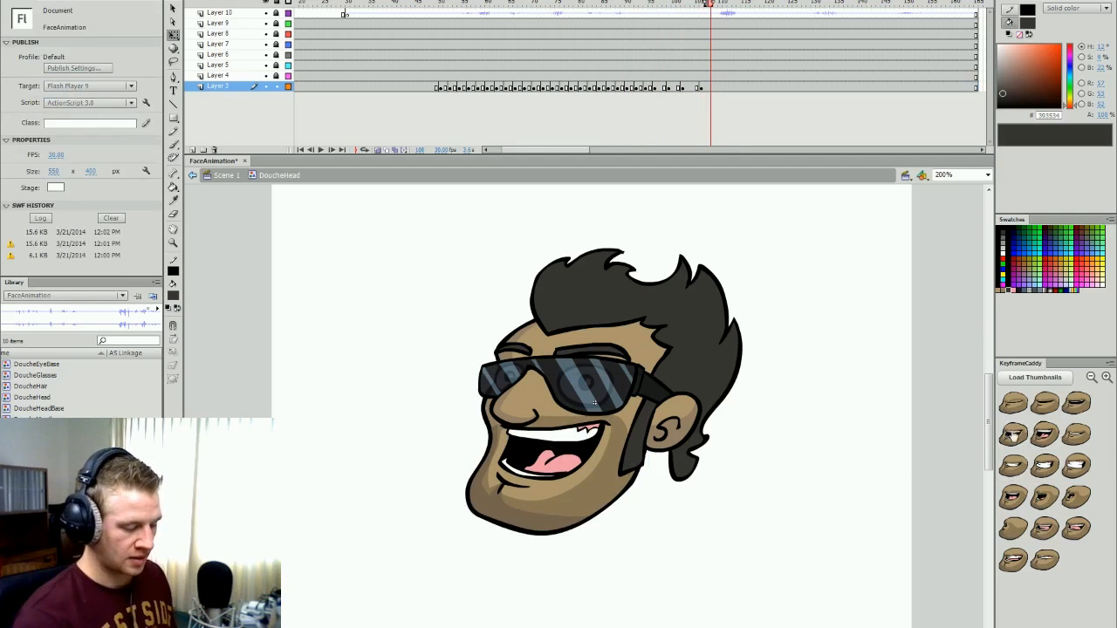
{"action": "left_click", "coordinate": [1013, 434]}
{"action": "key", "text": "period"}
{"action": "left_click", "coordinate": [1073, 467]}
- Add keyframes on Layer 3 at frame 112 with the gritted-teeth grin and at frame 114 with the narrower toothy smile
{"action": "key", "text": "period"}
{"action": "key", "text": "period"}
{"action": "left_click", "coordinate": [1045, 466]}
{"action": "key", "text": "period"}
{"action": "key", "text": "period"}
{"action": "left_click", "coordinate": [1013, 466]}
- Add a closed-smile keyframe on Layer 3 at frame 116 and move it to frame 118
{"action": "key", "text": "period"}
{"action": "key", "text": "period"}
{"action": "left_click", "coordinate": [1013, 403]}
{"action": "left_click_drag", "start_coordinate": [747, 87], "coordinate": [757, 89]}
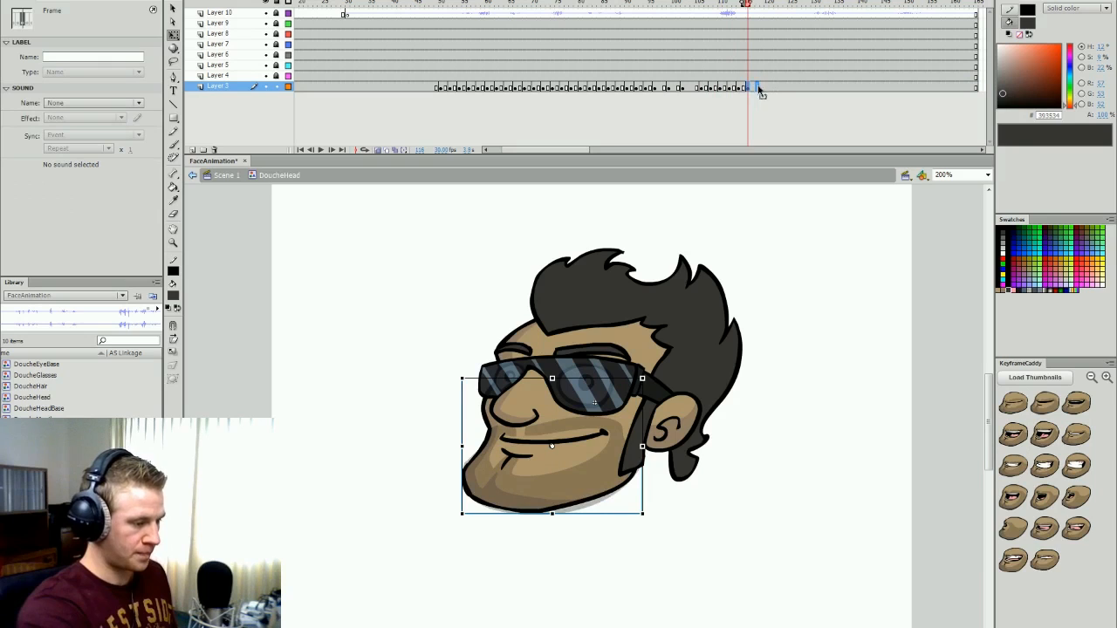
- Add a keyframe on Layer 3 at frame 121 with the wide-open mouth pose
{"action": "key", "text": "period"}
{"action": "key", "text": "period"}
{"action": "key", "text": "period"}
{"action": "left_click", "coordinate": [1037, 439]}
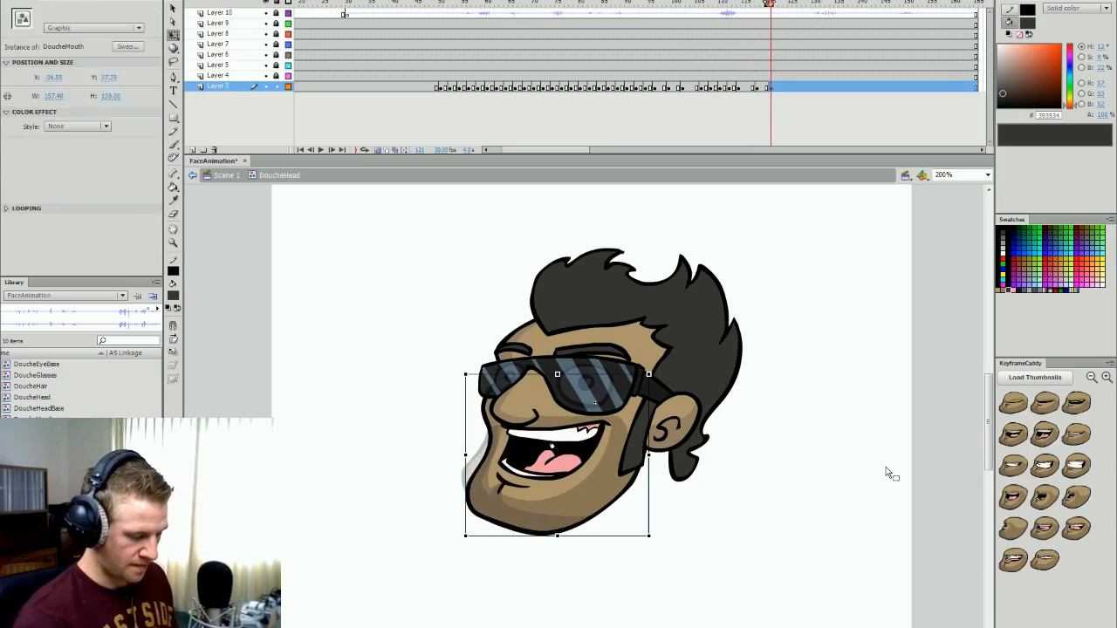
- Add keyframes on Layer 3 at frame 123 with the smaller open smile and at frame 125 with the closed smile
{"action": "key", "text": "period"}
{"action": "key", "text": "period"}
{"action": "left_click", "coordinate": [1025, 434]}
{"action": "key", "text": "period"}
{"action": "key", "text": "period"}
{"action": "left_click", "coordinate": [1015, 408]}
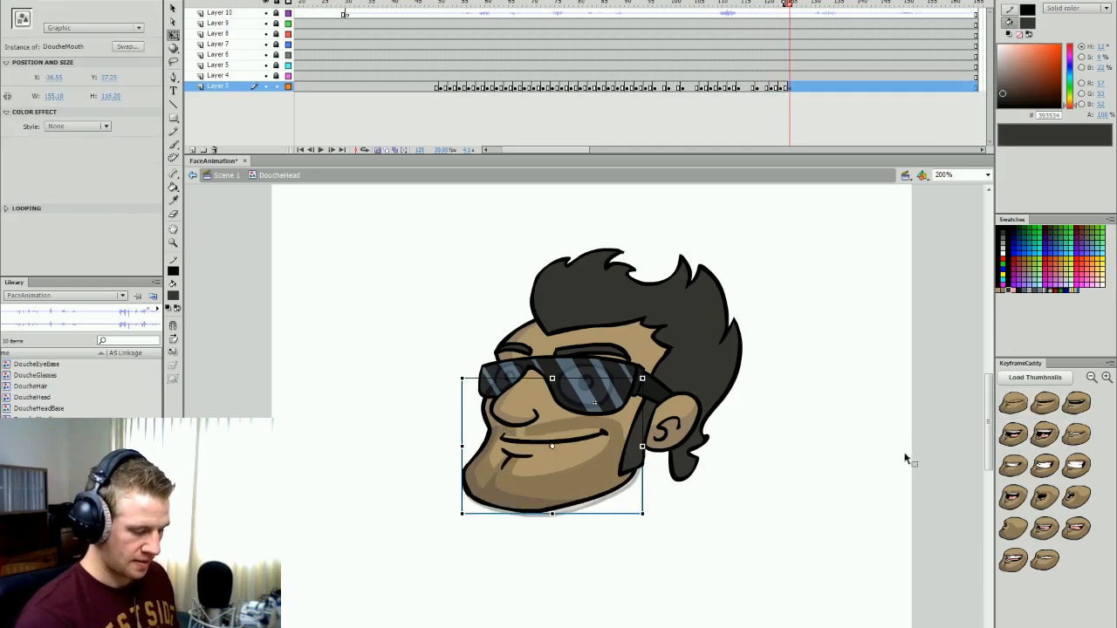
- Add keyframes on Layer 3 at frame 127 with the open mouth showing the tongue and at frame 129 with the smaller open smile
{"action": "key", "text": "period"}
{"action": "key", "text": "period"}
{"action": "left_click", "coordinate": [1039, 434]}
{"action": "key", "text": "period"}
{"action": "key", "text": "period"}
{"action": "left_click", "coordinate": [1038, 405]}
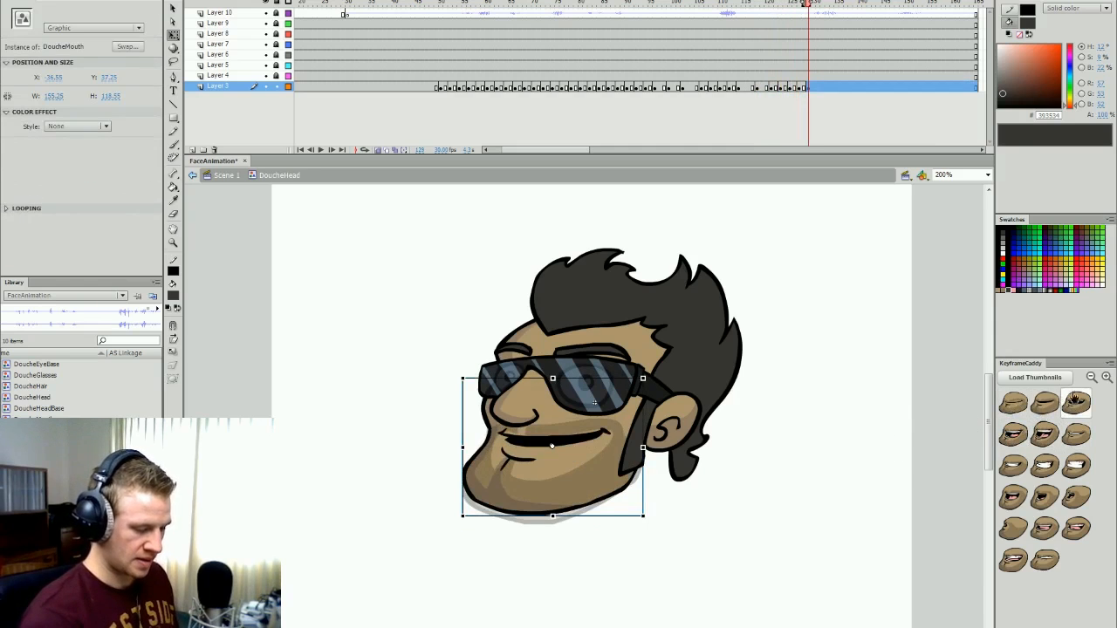
{"action": "left_click", "coordinate": [1076, 404]}
{"action": "left_click", "coordinate": [876, 419]}
- Shift the Layer 3 mouth keyframes following frame 121 one frame later and replay that section
{"action": "left_click_drag", "start_coordinate": [781, 5], "coordinate": [711, 69]}
{"action": "key", "text": "Return"}
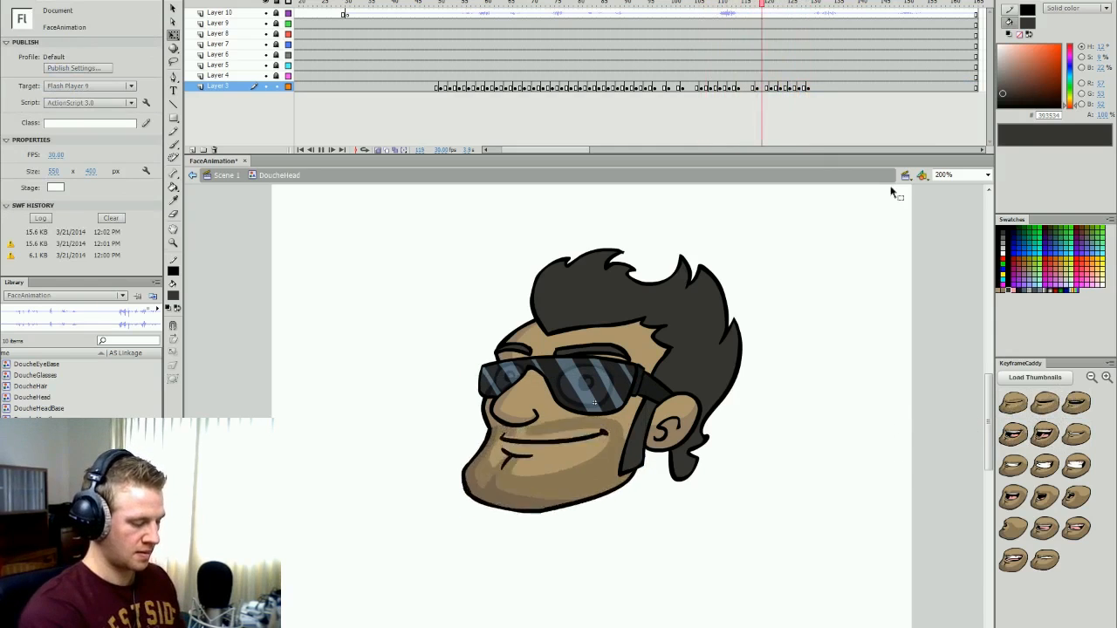
{"action": "left_click", "coordinate": [804, 88]}
{"action": "left_click_drag", "start_coordinate": [804, 90], "coordinate": [788, 92]}
{"action": "left_click", "coordinate": [791, 216]}
{"action": "key", "text": "Return"}
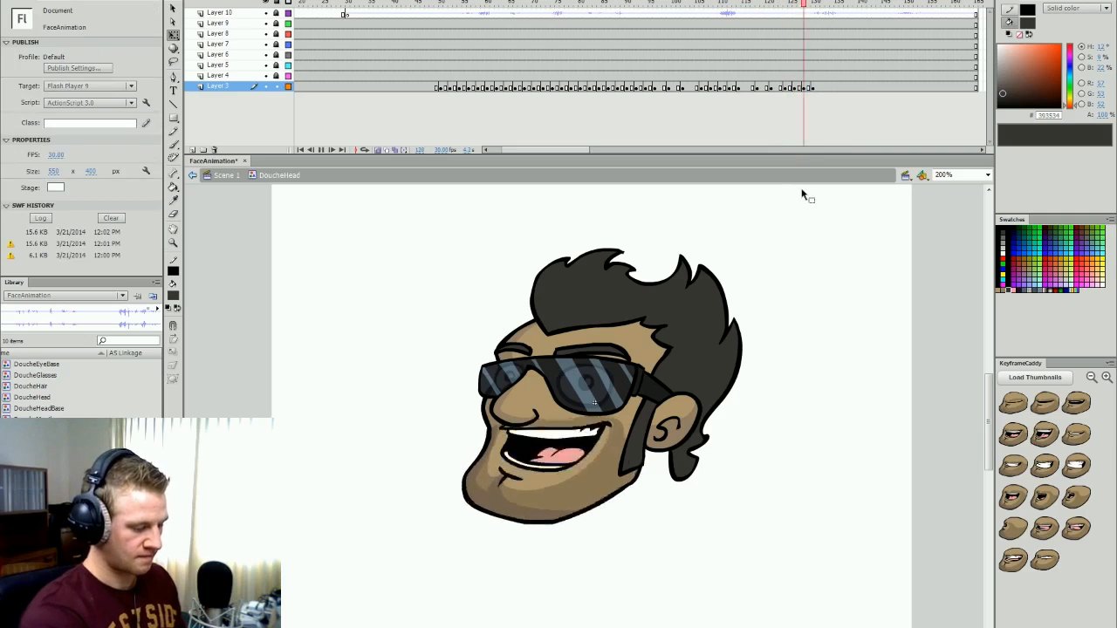
- On Layer 3, set the wide-open mouth pose at frame 128 and add a keyframe at frame 133 with the smaller open smile
{"action": "left_click", "coordinate": [813, 88]}
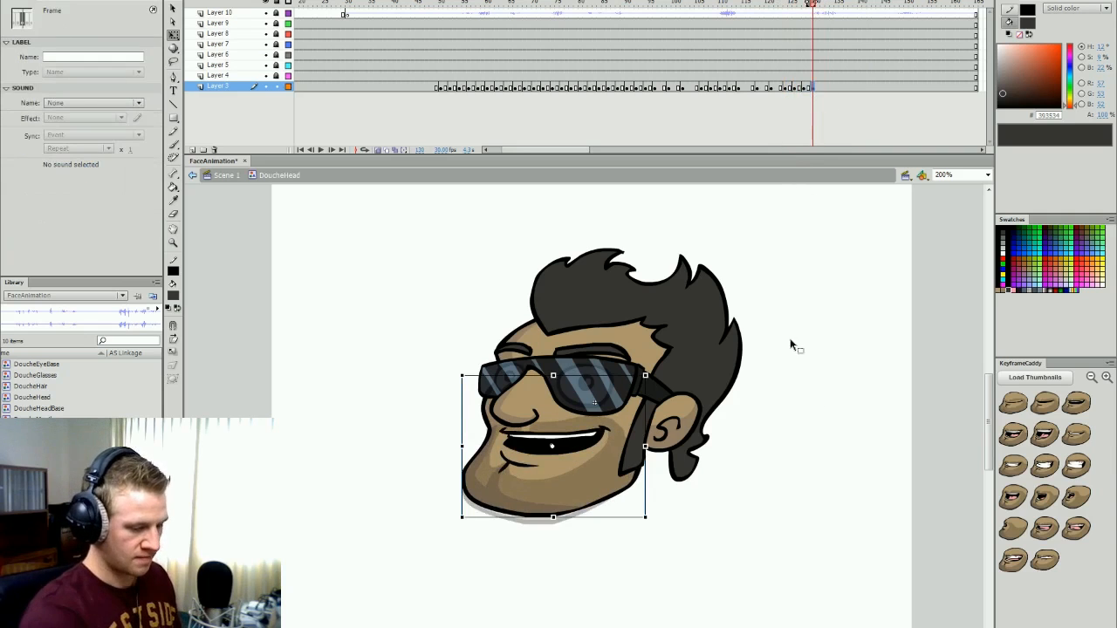
{"action": "left_click", "coordinate": [1012, 434]}
{"action": "left_click", "coordinate": [1041, 442]}
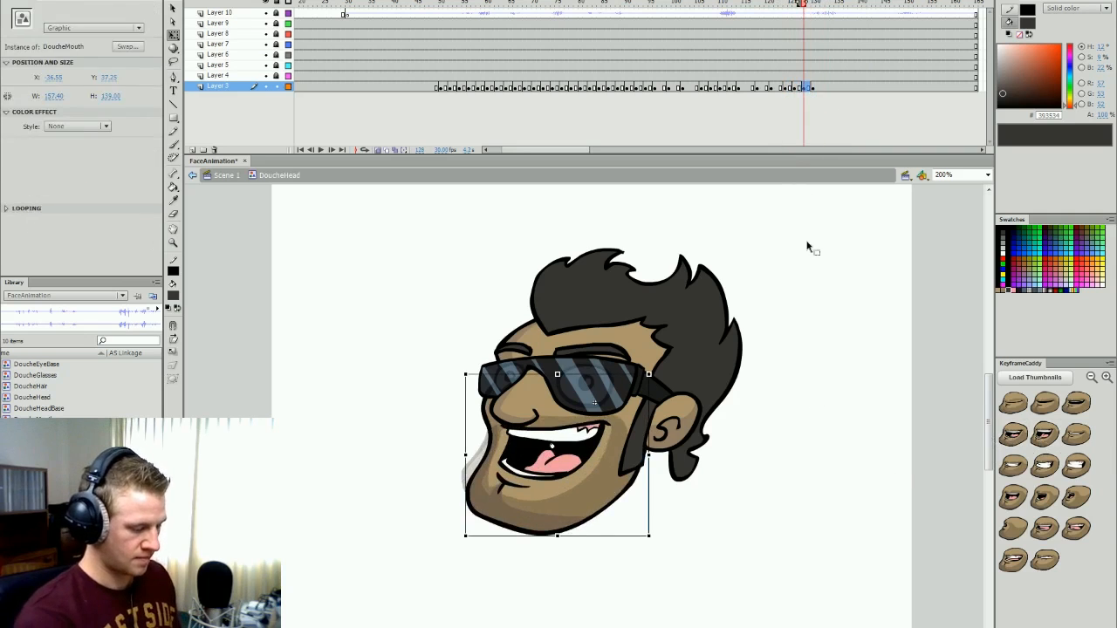
{"action": "left_click", "coordinate": [742, 17]}
{"action": "key", "text": "Return"}
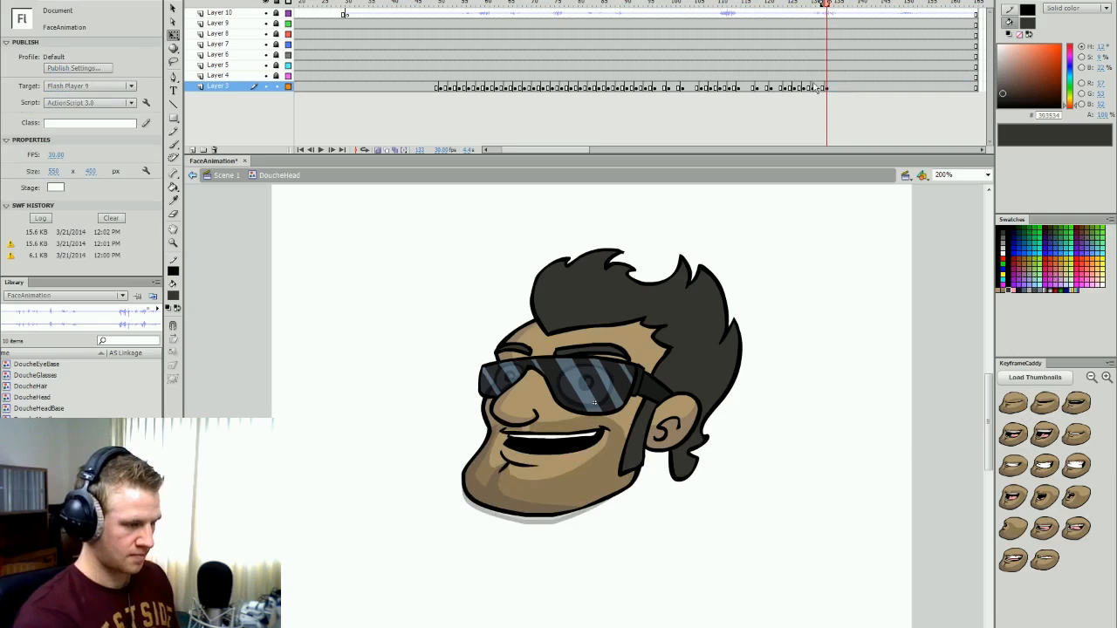
{"action": "left_click", "coordinate": [406, 5]}
{"action": "key", "text": "Return"}
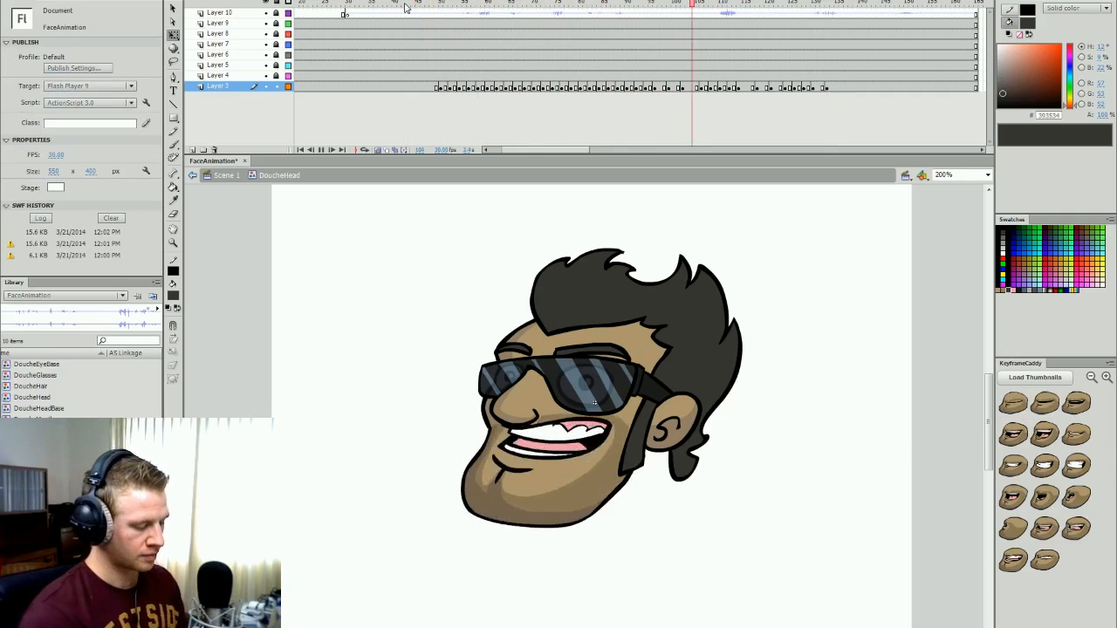
- Add mouth keyframes on Layer 3 at frames 135 and 137, using the closed-teeth grin at frame 137
{"action": "left_click", "coordinate": [838, 87]}
{"action": "left_click", "coordinate": [823, 403]}
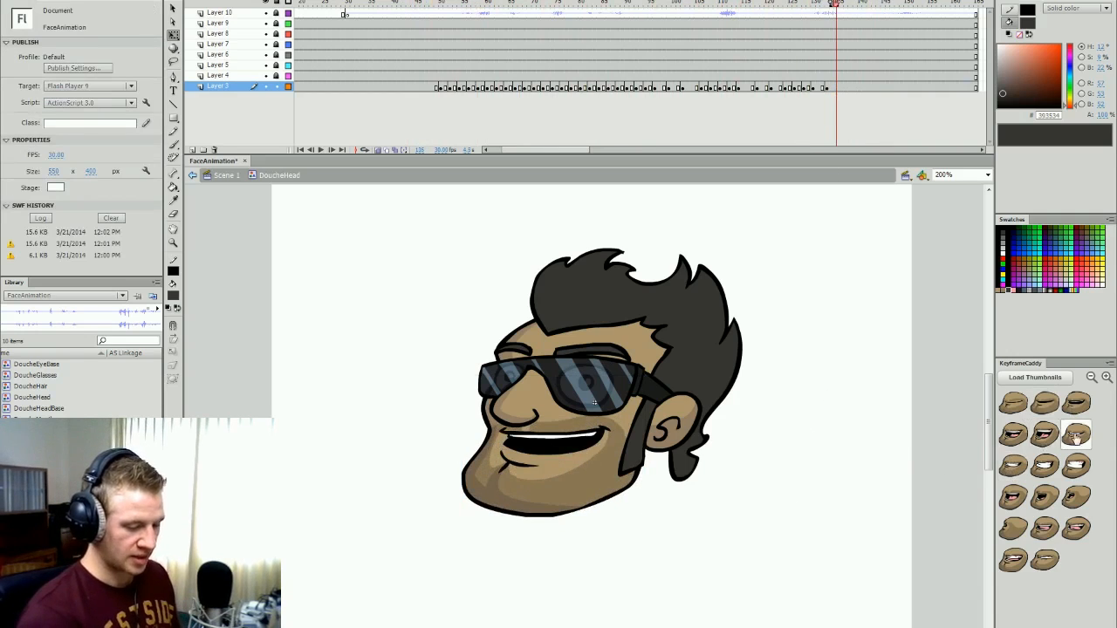
{"action": "key", "text": "period"}
{"action": "key", "text": "period"}
{"action": "key", "text": "period"}
{"action": "key", "text": "period"}
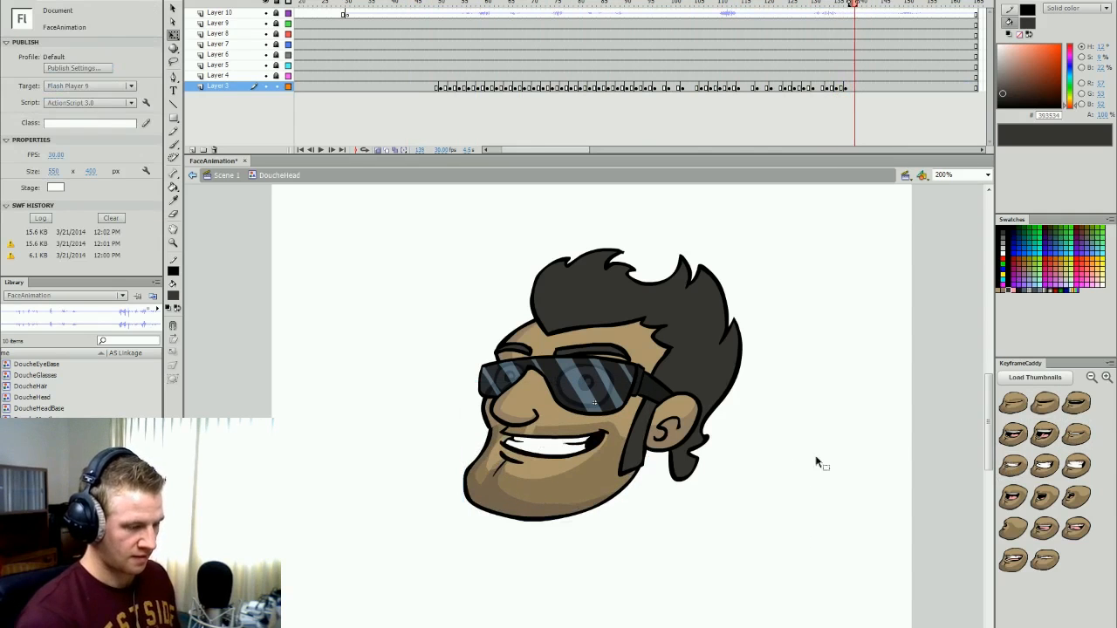
- Add a keyframe on Layer 3 at frame 142 with the slanted gritted-teeth mouth pose
{"action": "key", "text": "period"}
{"action": "key", "text": "period"}
{"action": "key", "text": "period"}
{"action": "left_click", "coordinate": [871, 87]}
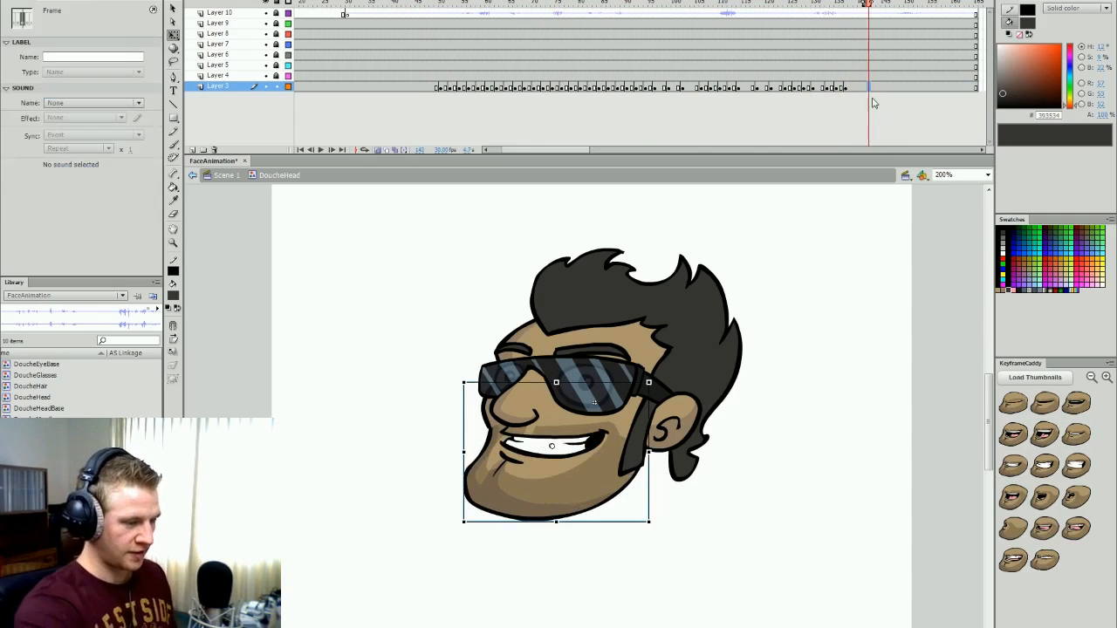
{"action": "left_click", "coordinate": [1047, 563]}
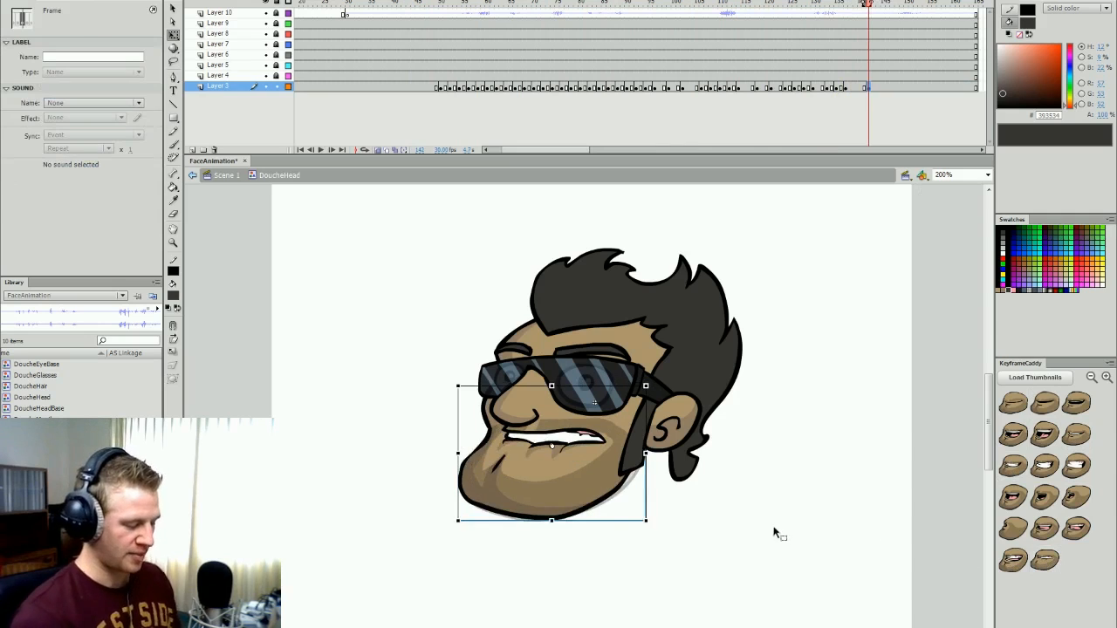
{"action": "left_click", "coordinate": [779, 523]}
- Add keyframes on Layer 3 at frame 154 with the closed-teeth grin and at frame 156 with the narrower toothy smile
{"action": "mouse_move", "coordinate": [855, 4]}
{"action": "left_mouse_down"}
{"action": "mouse_move", "coordinate": [875, 74]}
{"action": "mouse_move", "coordinate": [812, 96]}
{"action": "mouse_move", "coordinate": [830, 104]}
{"action": "mouse_move", "coordinate": [848, 93]}
{"action": "left_mouse_up"}
{"action": "left_click", "coordinate": [852, 88]}
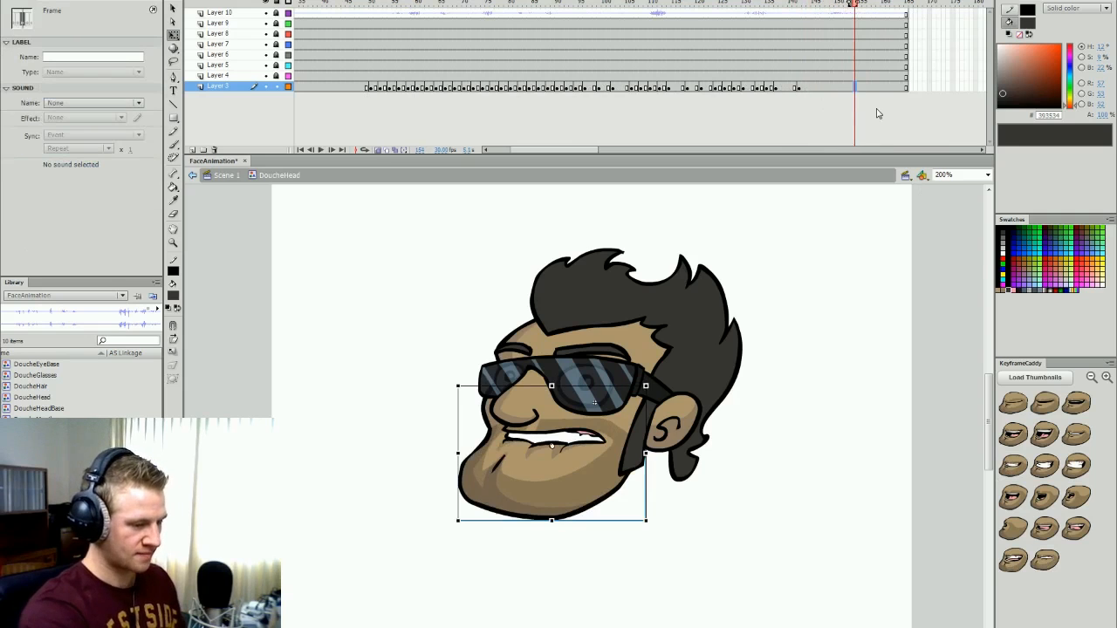
{"action": "left_click", "coordinate": [1013, 466]}
{"action": "left_click", "coordinate": [879, 489]}
{"action": "left_click", "coordinate": [864, 87]}
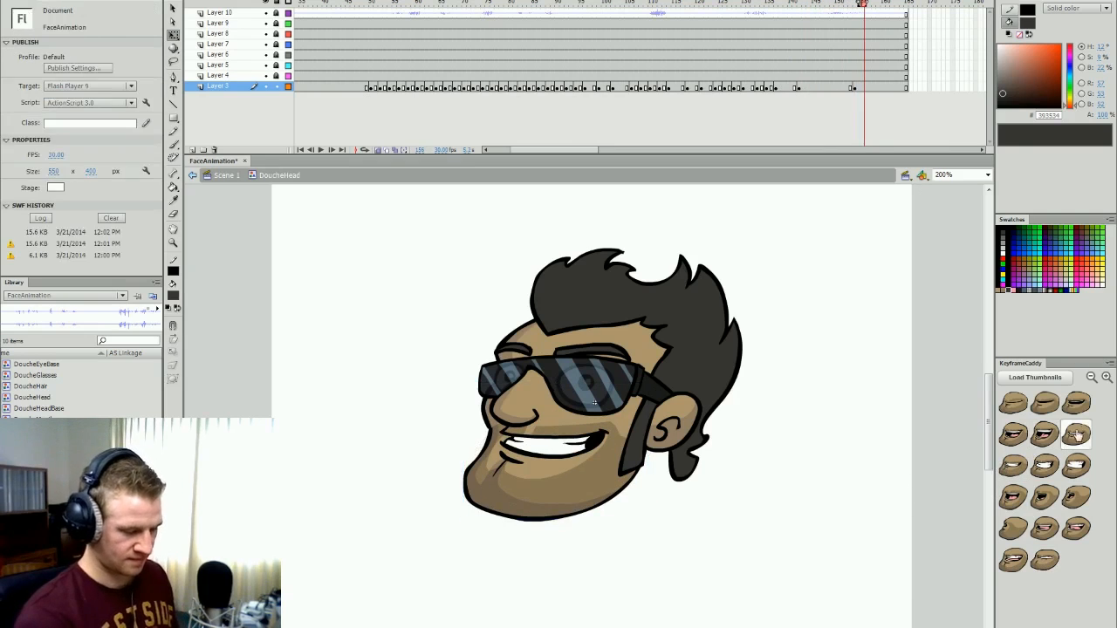
- Play the animation from near its start to check the mouth keyframes against the audio
{"action": "left_click", "coordinate": [340, 37]}
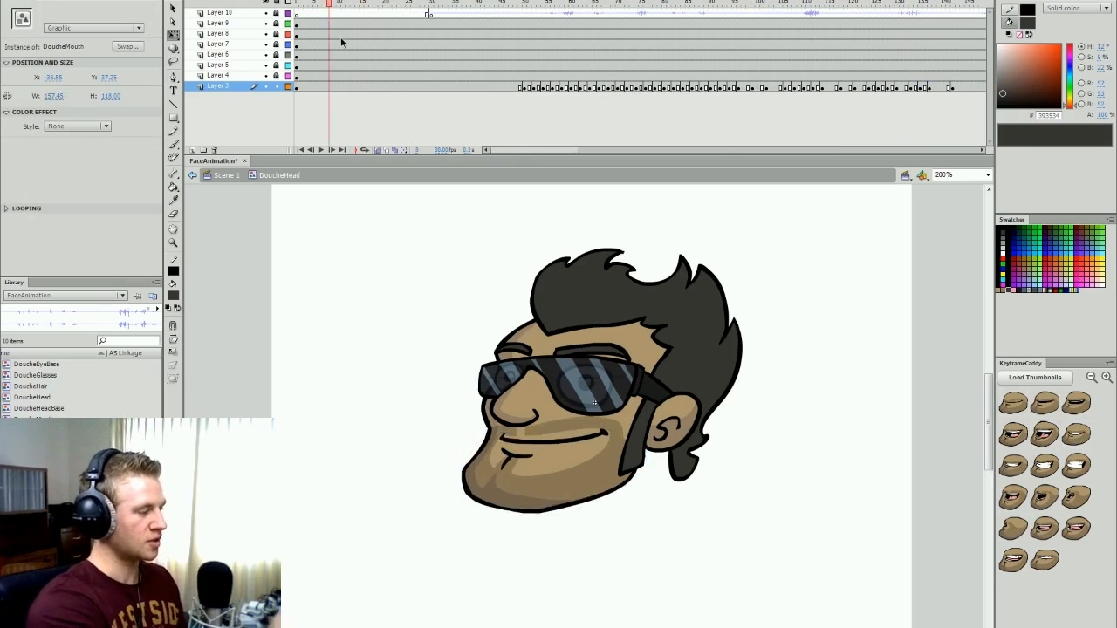
{"action": "key", "text": "Return"}
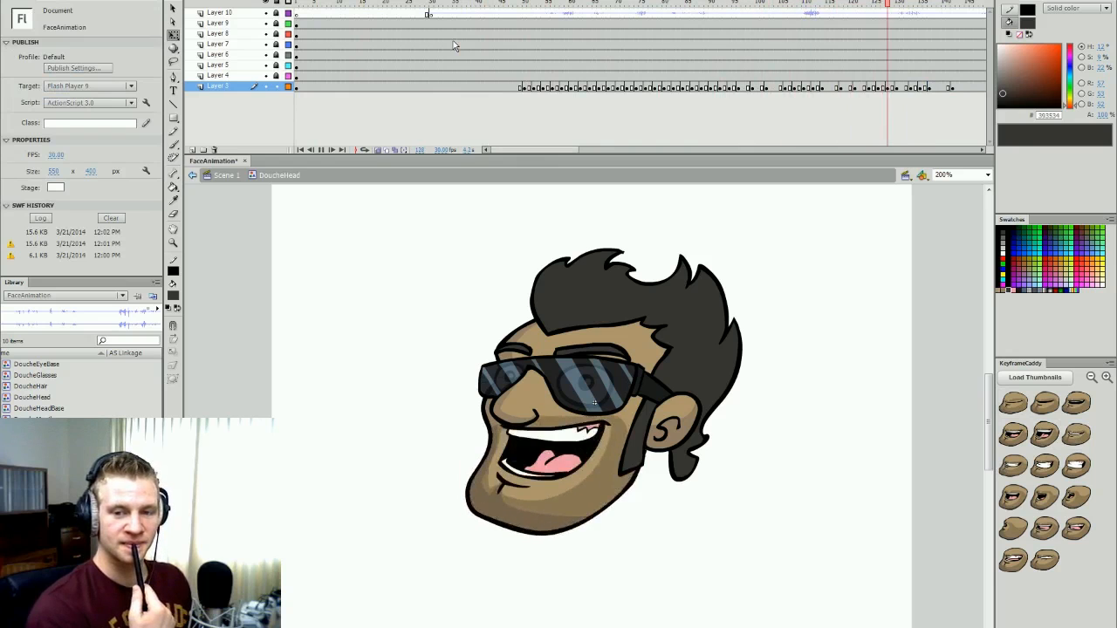
{"action": "key", "text": "Return"}
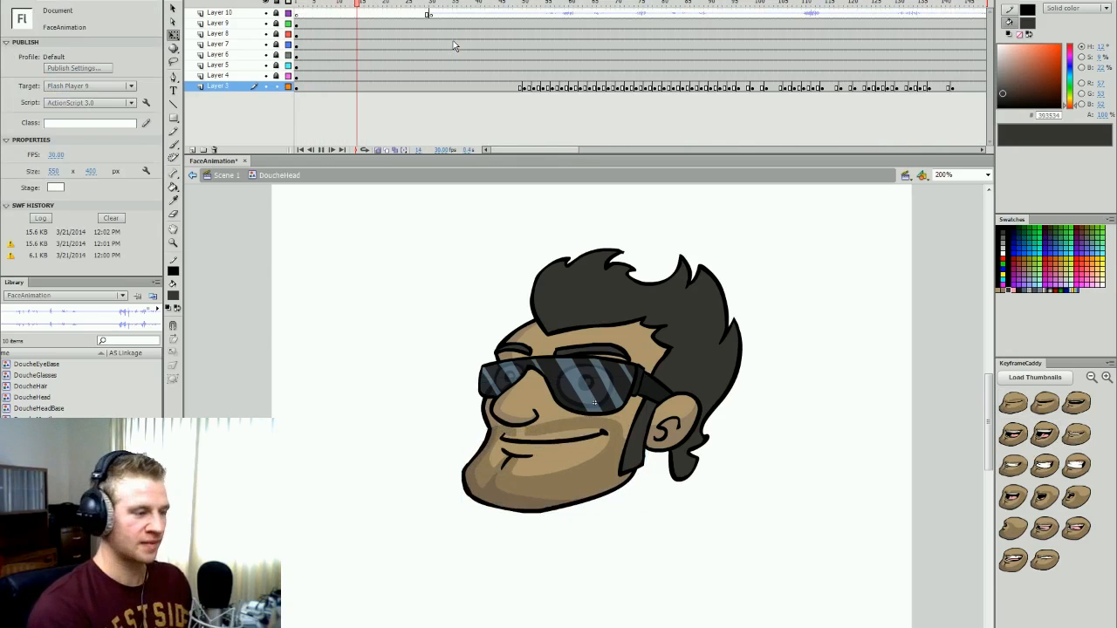
{"action": "key", "text": "Return"}
- Lock Layer 3 and save the FaceAnimation file
{"action": "key", "text": "ctrl+s"}
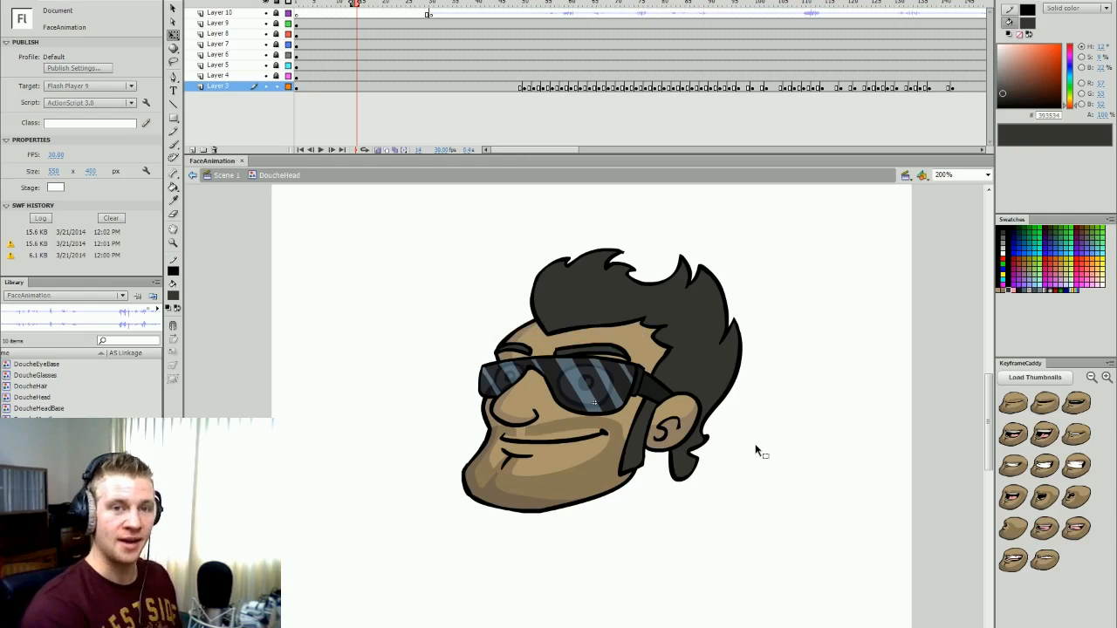
{"action": "left_click", "coordinate": [276, 86]}
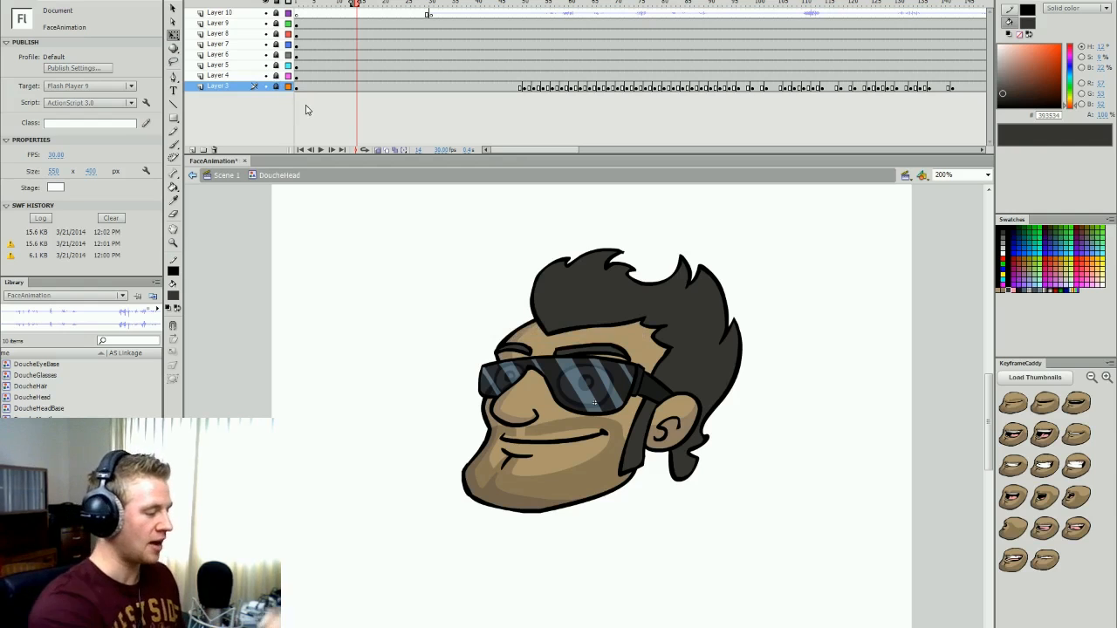
{"action": "key", "text": "ctrl+s"}
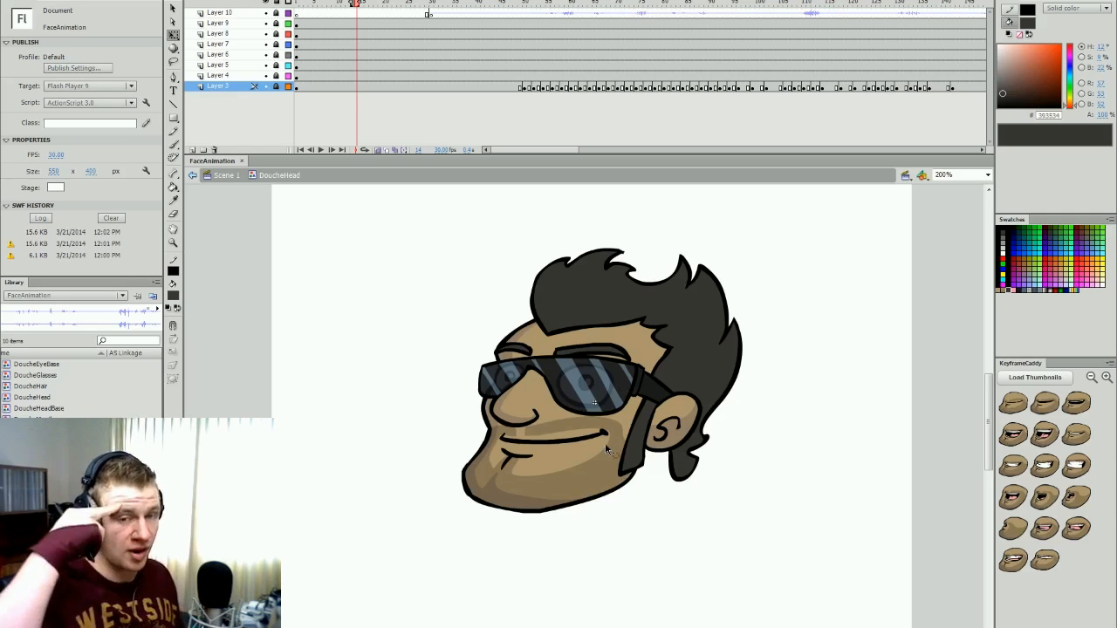
- Hide the sunglasses on Layer 9 and load the poses of the nose-and-eyebrows symbol on Layer 7 into KeyframeCaddy
{"action": "left_click", "coordinate": [265, 22]}
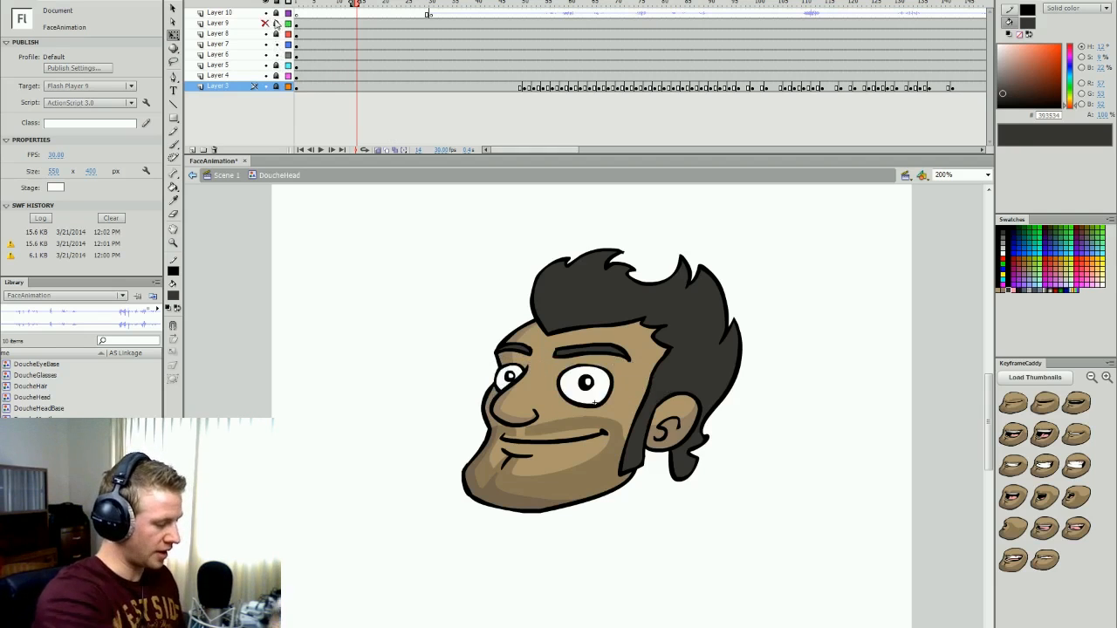
{"action": "left_click", "coordinate": [605, 353]}
{"action": "left_click", "coordinate": [276, 54]}
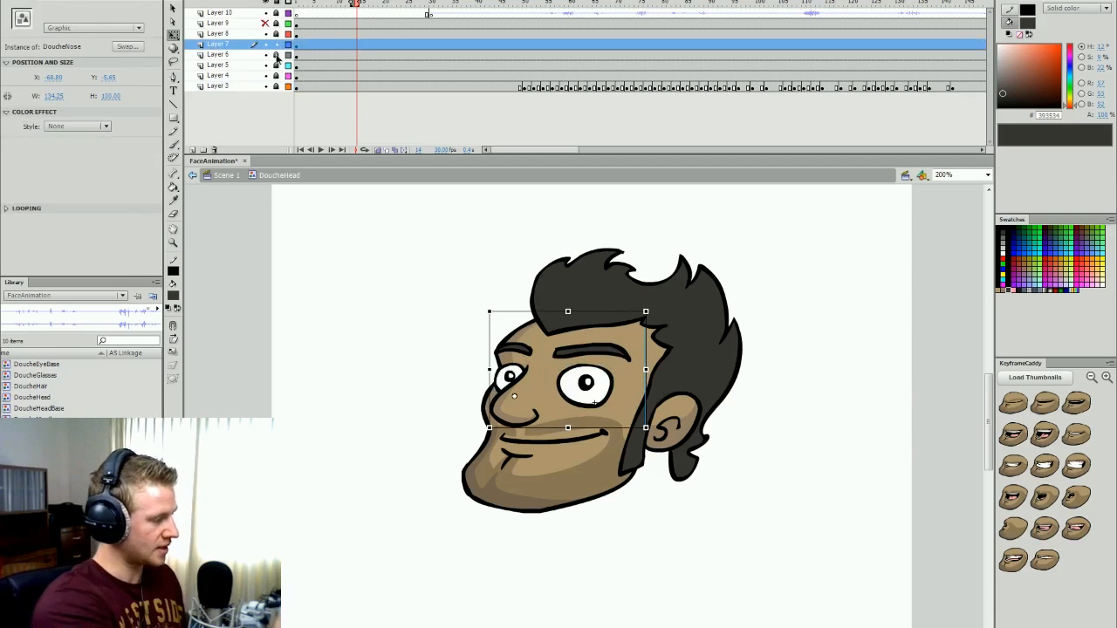
{"action": "left_click", "coordinate": [1046, 379]}
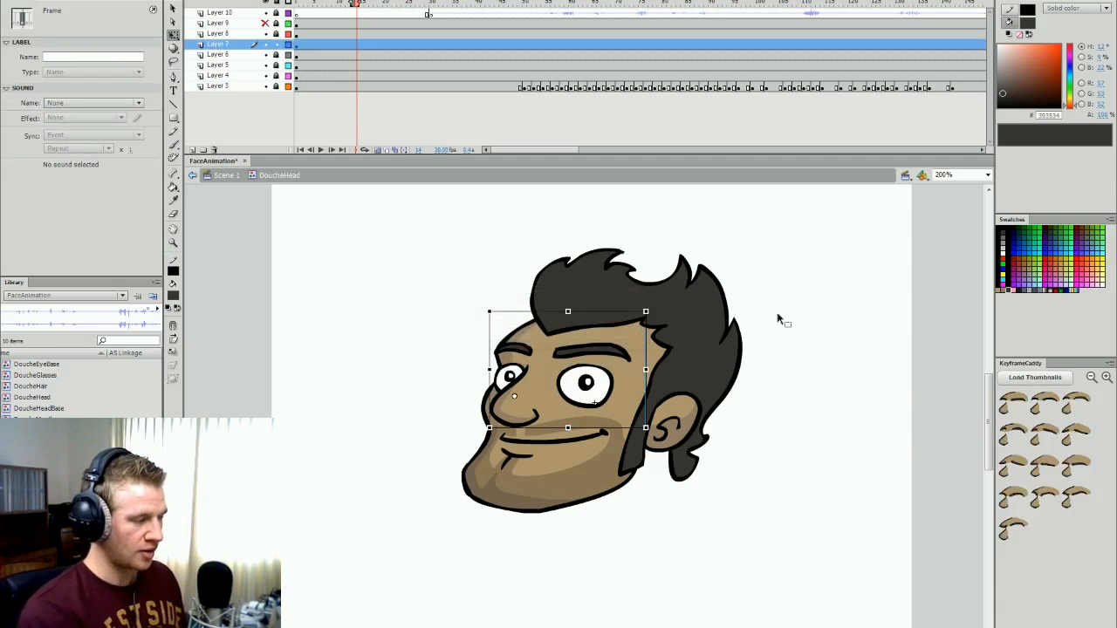
- Add keyframes on Layer 7 at frame 54 with raised eyebrows and at frame 56 with flat, lowered eyebrows
{"action": "left_click", "coordinate": [487, 3]}
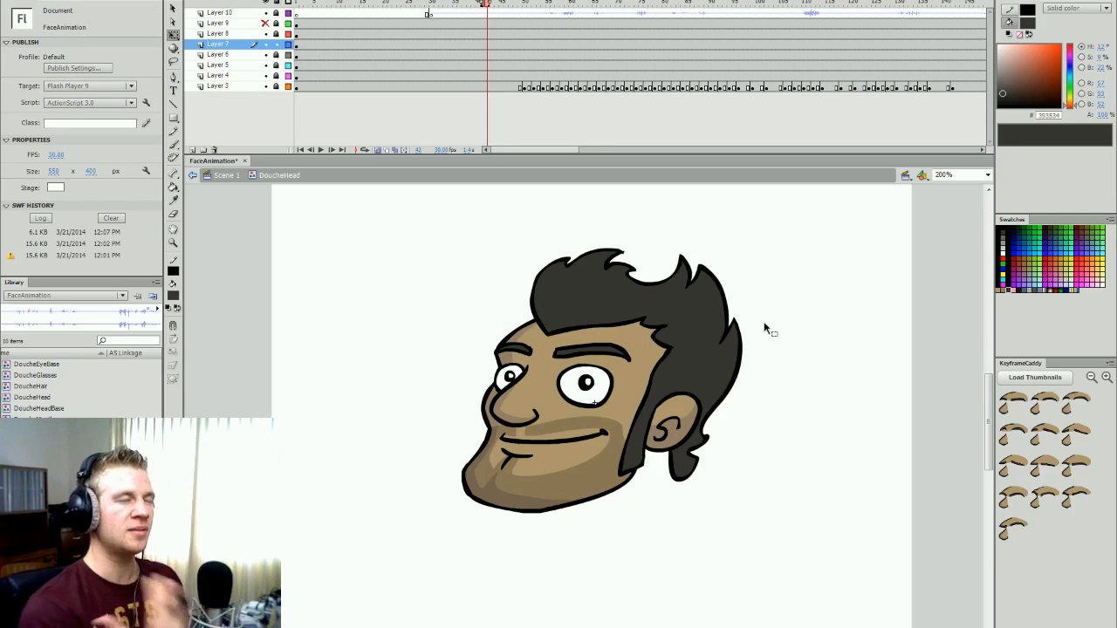
{"action": "key", "text": "Return"}
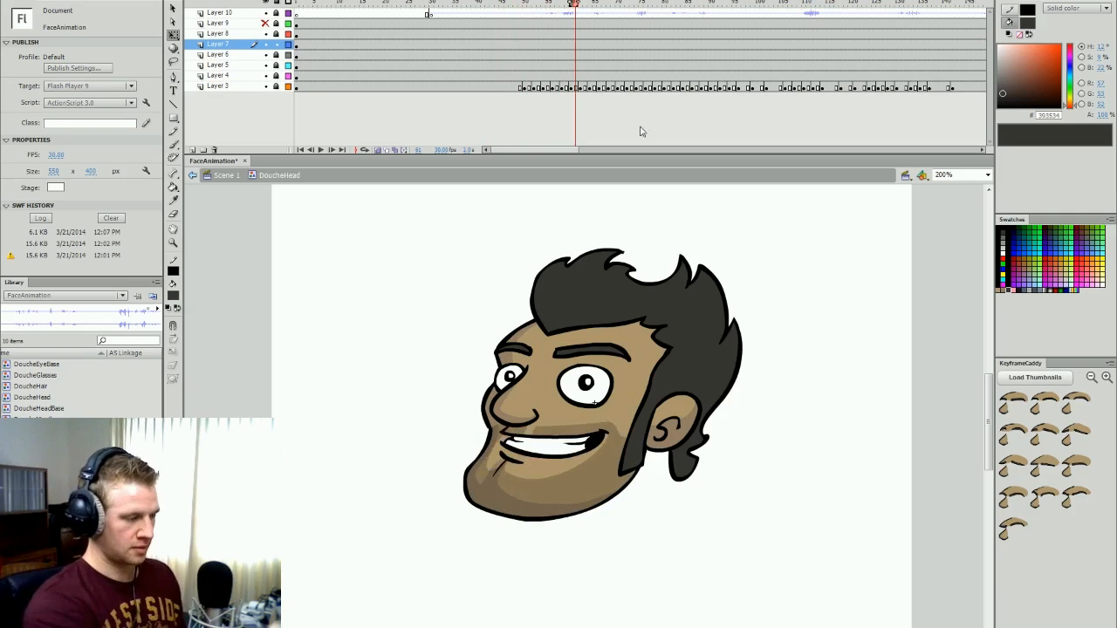
{"action": "left_click_drag", "start_coordinate": [548, 3], "coordinate": [533, 4]}
{"action": "key", "text": "period"}
{"action": "key", "text": "period"}
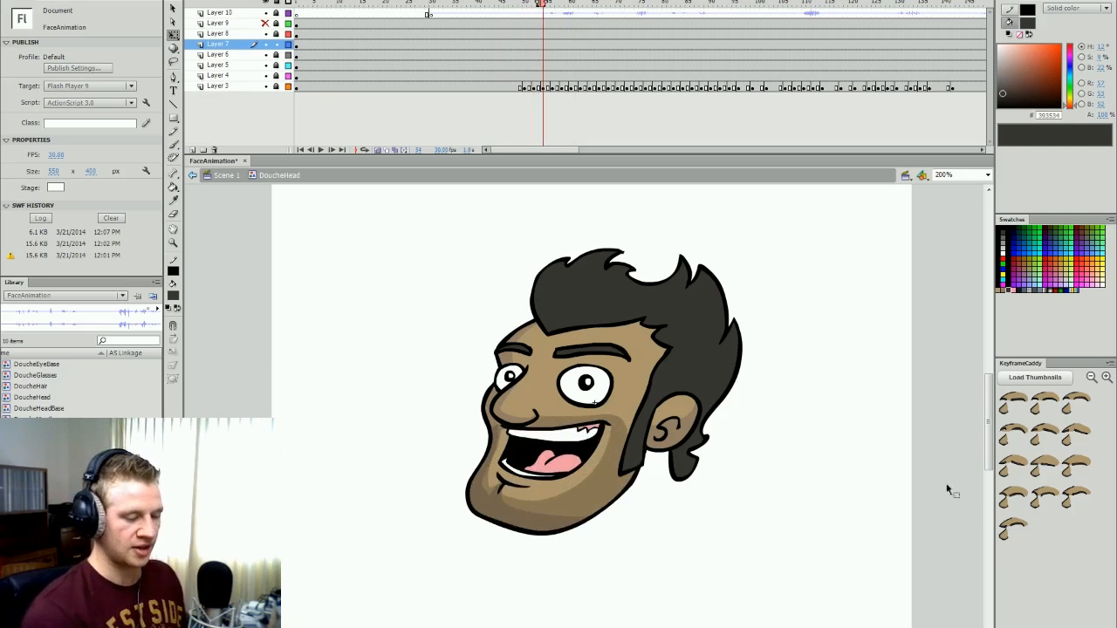
{"action": "left_click", "coordinate": [1038, 436]}
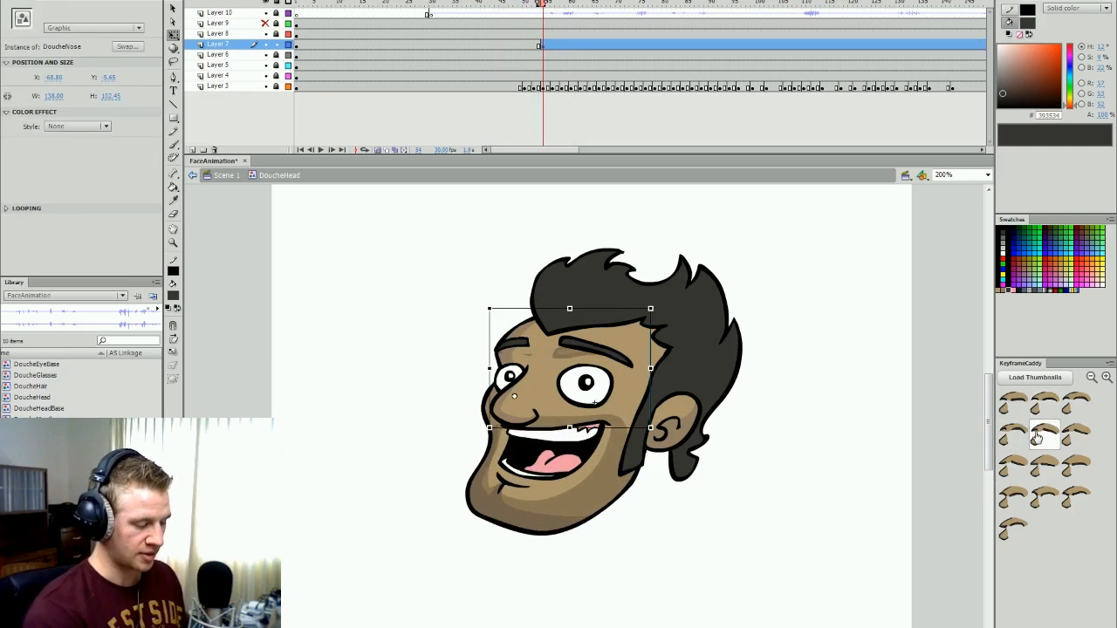
{"action": "left_click", "coordinate": [541, 15]}
{"action": "key", "text": "Return"}
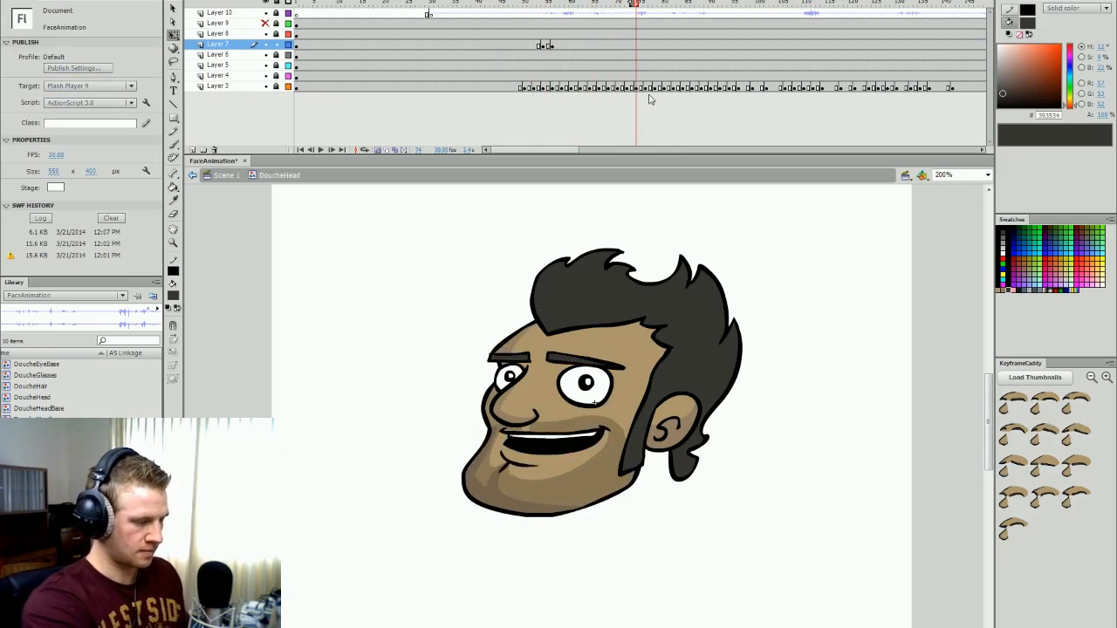
- Add a keyframe on Layer 7 at frame 75 with the slightly arched, lowered eyebrows and play on from there
{"action": "key", "text": "period"}
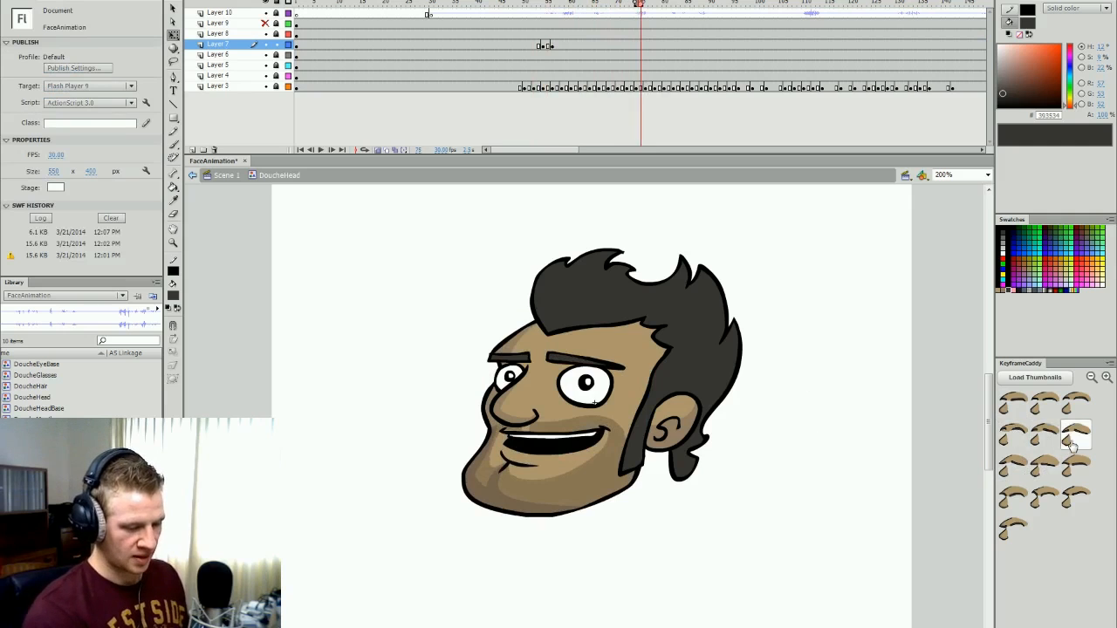
{"action": "left_click", "coordinate": [1073, 470]}
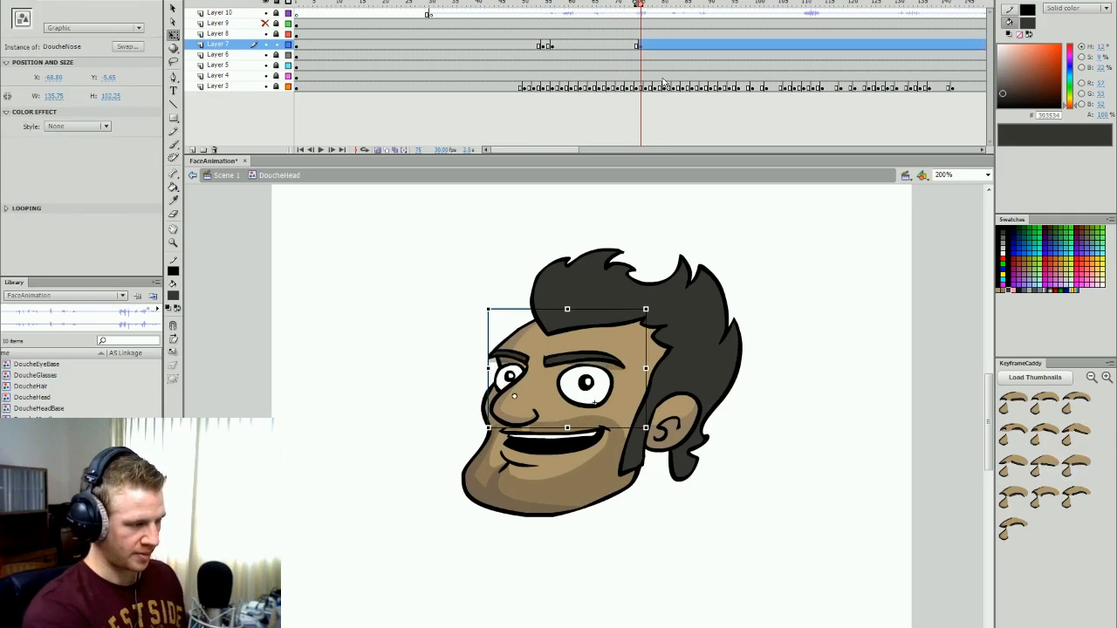
{"action": "key", "text": "Return"}
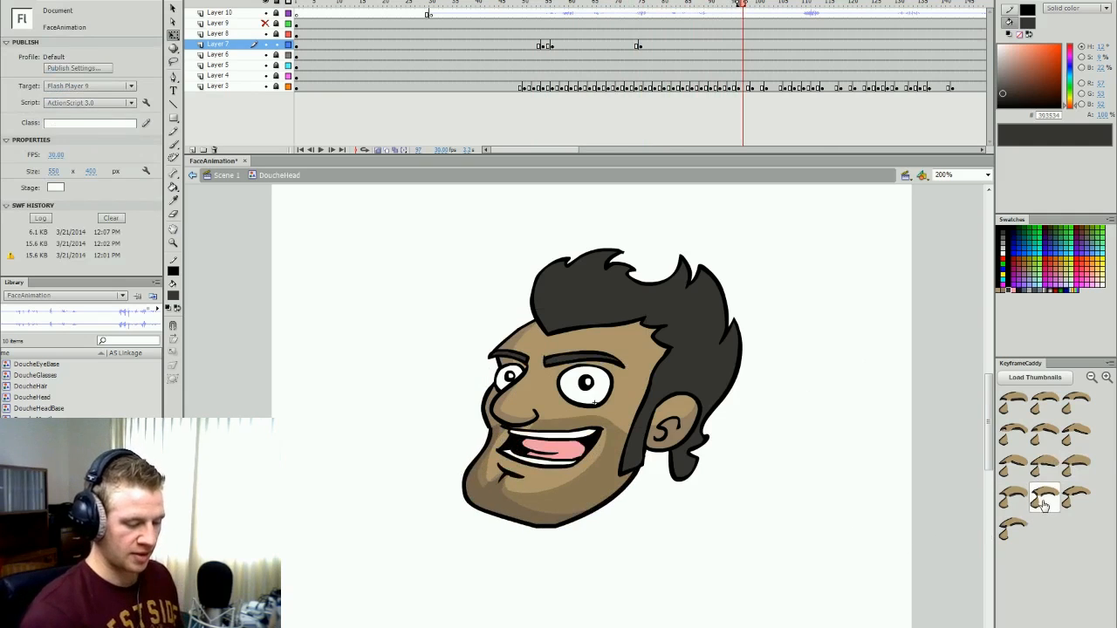
- Add eyebrow keyframes on Layer 7 at frames 97, 99 and 101, ending with one brow lowered and the other raised
{"action": "key", "text": "F6"}
{"action": "left_click", "coordinate": [877, 525]}
{"action": "key", "text": "."}
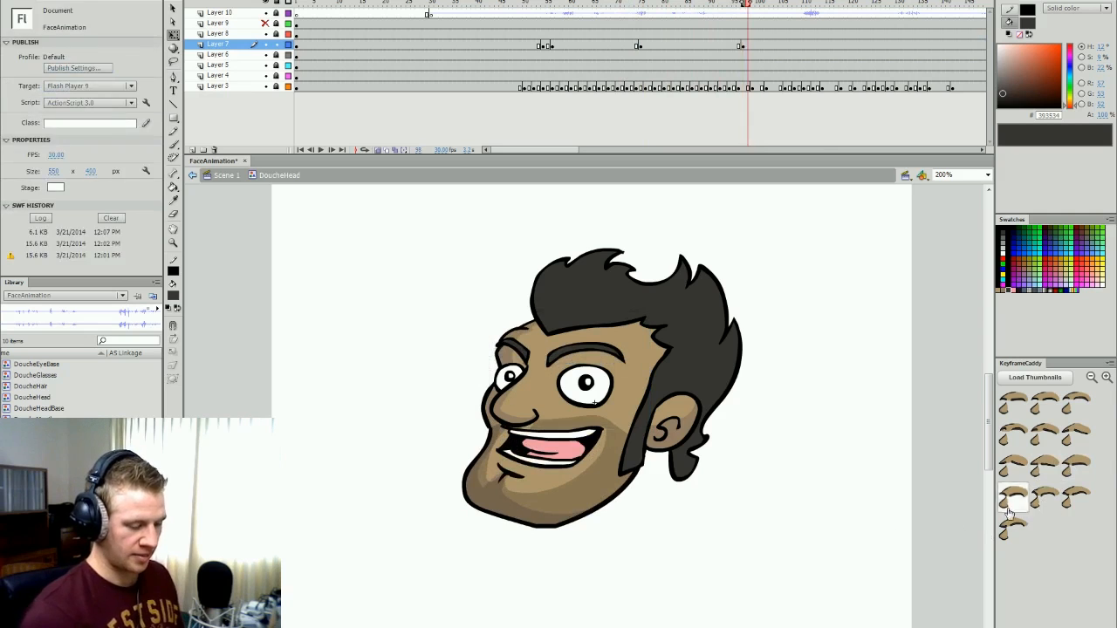
{"action": "key", "text": "."}
{"action": "left_click", "coordinate": [1074, 502]}
{"action": "left_click", "coordinate": [845, 525]}
{"action": "key", "text": "."}
{"action": "key", "text": "."}
{"action": "left_click", "coordinate": [1015, 539]}
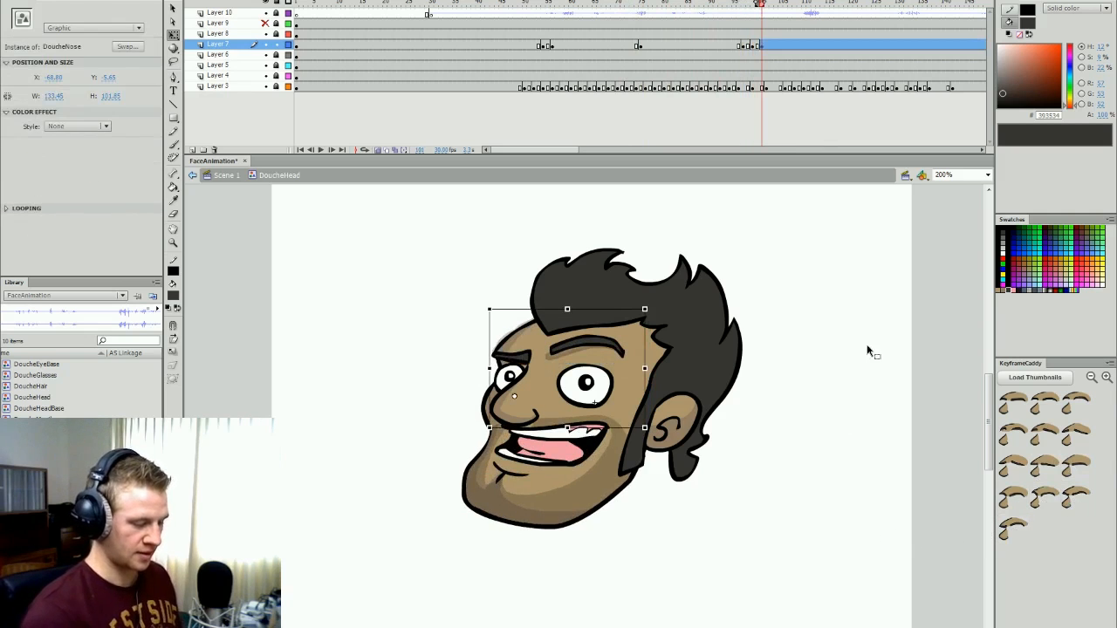
- Play back the eyebrow animation and move the last two Layer 7 keyframes to frames 143 and 145
{"action": "left_click", "coordinate": [800, 280]}
{"action": "left_click", "coordinate": [729, 3]}
{"action": "key", "text": "Return"}
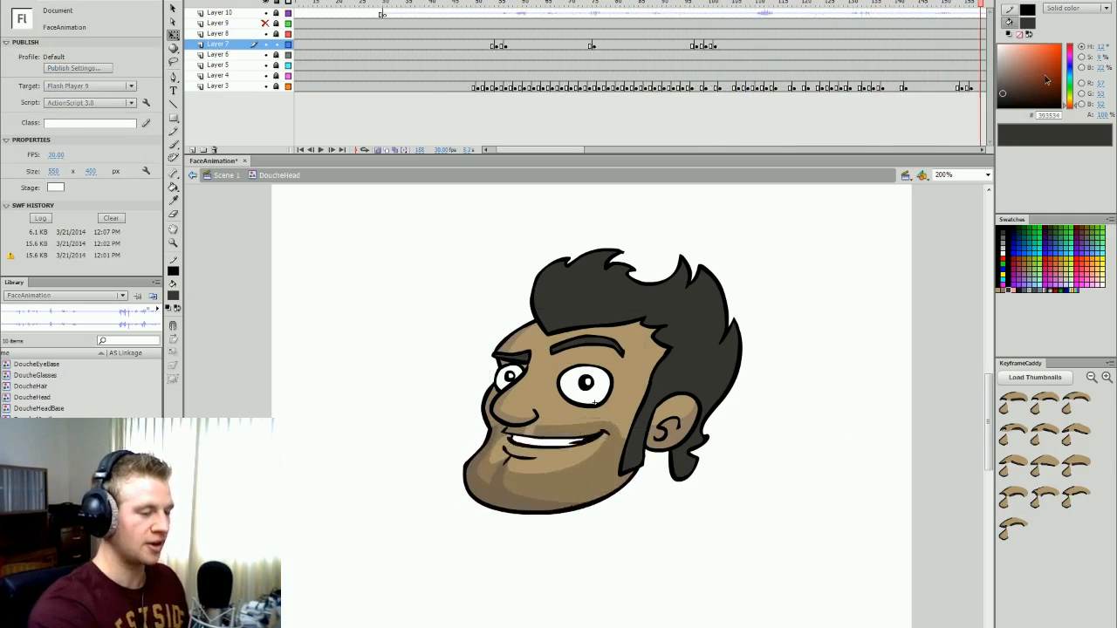
{"action": "left_click_drag", "start_coordinate": [669, 45], "coordinate": [874, 50]}
{"action": "left_click", "coordinate": [850, 4]}
{"action": "key", "text": "Return"}
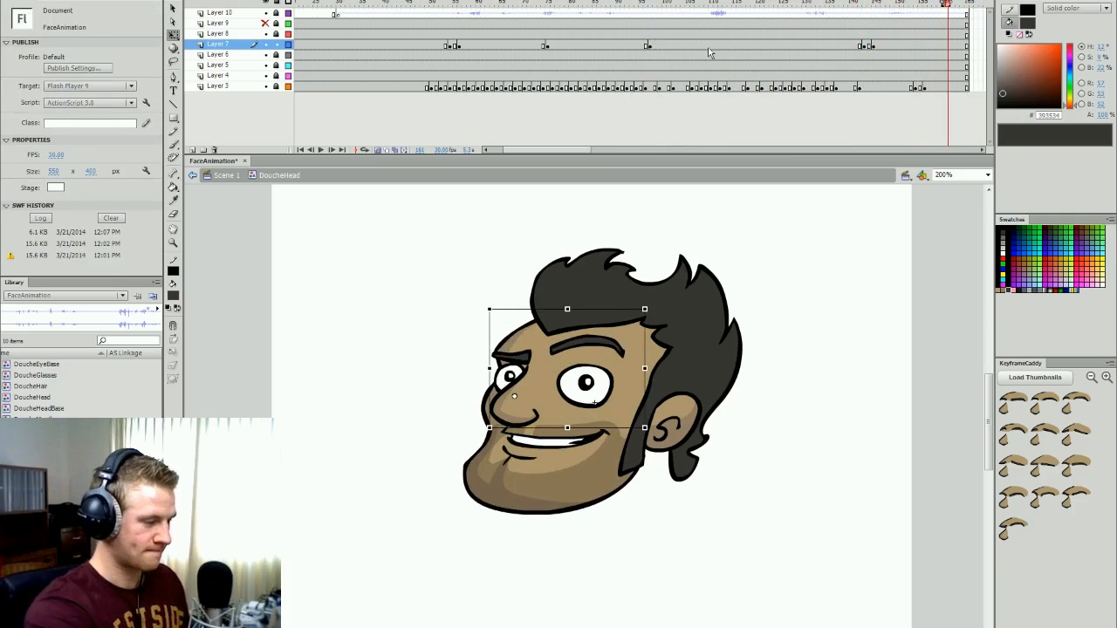
- Copy the lowered eyebrow pose at frame 96 of Layer 7 to about frame 103 and play on from there
{"action": "left_click", "coordinate": [659, 49]}
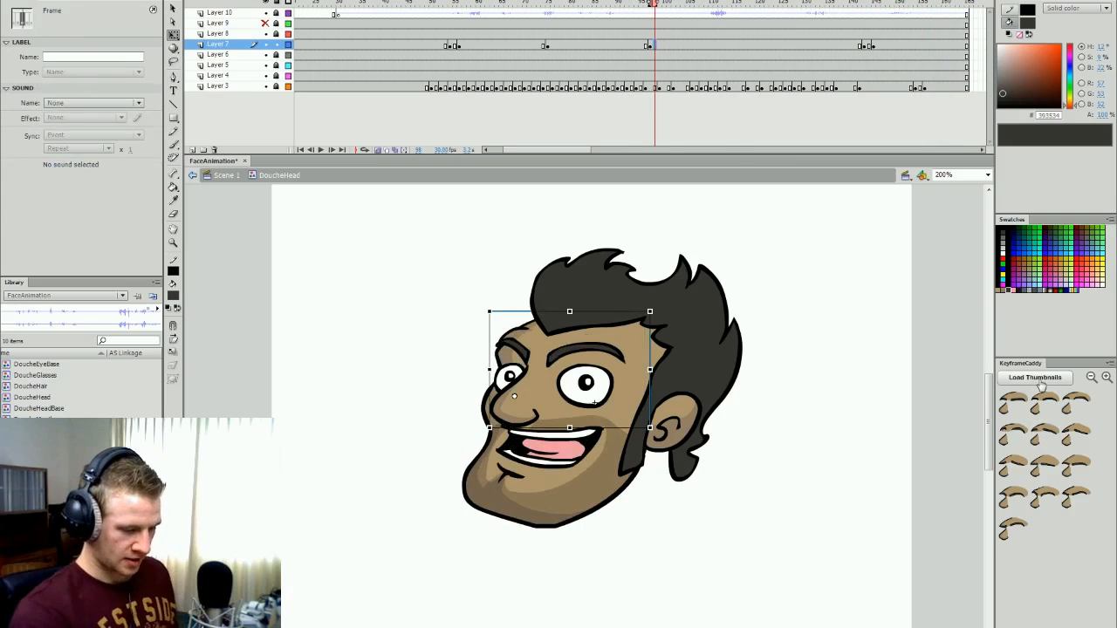
{"action": "left_click_drag", "start_coordinate": [647, 46], "coordinate": [676, 46]}
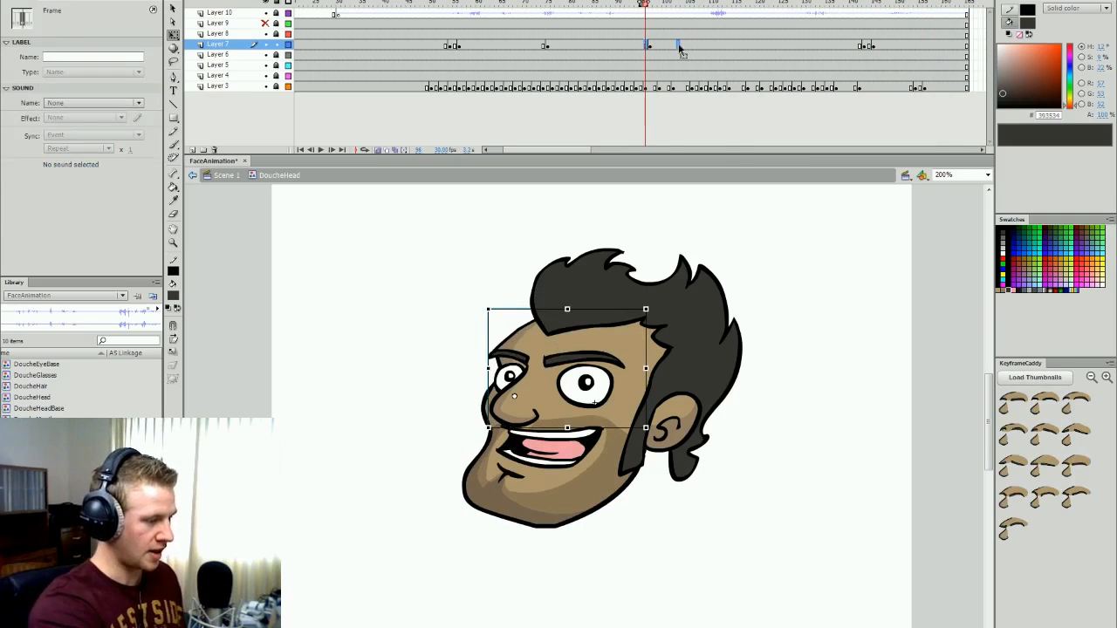
{"action": "left_click", "coordinate": [676, 46]}
{"action": "key", "text": "Return"}
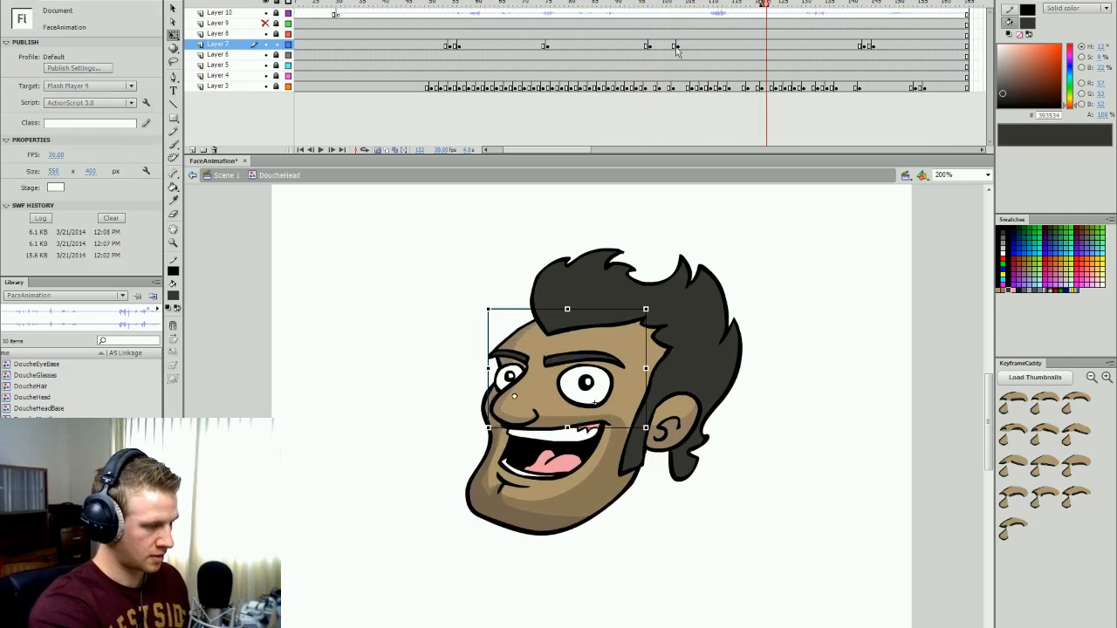
- Move the copied eyebrow keyframe on Layer 7 to about frame 120 and play back the animation to check its timing
{"action": "left_click", "coordinate": [676, 45]}
{"action": "left_click_drag", "start_coordinate": [676, 45], "coordinate": [754, 45]}
{"action": "left_click", "coordinate": [630, 4]}
{"action": "key", "text": "Return"}
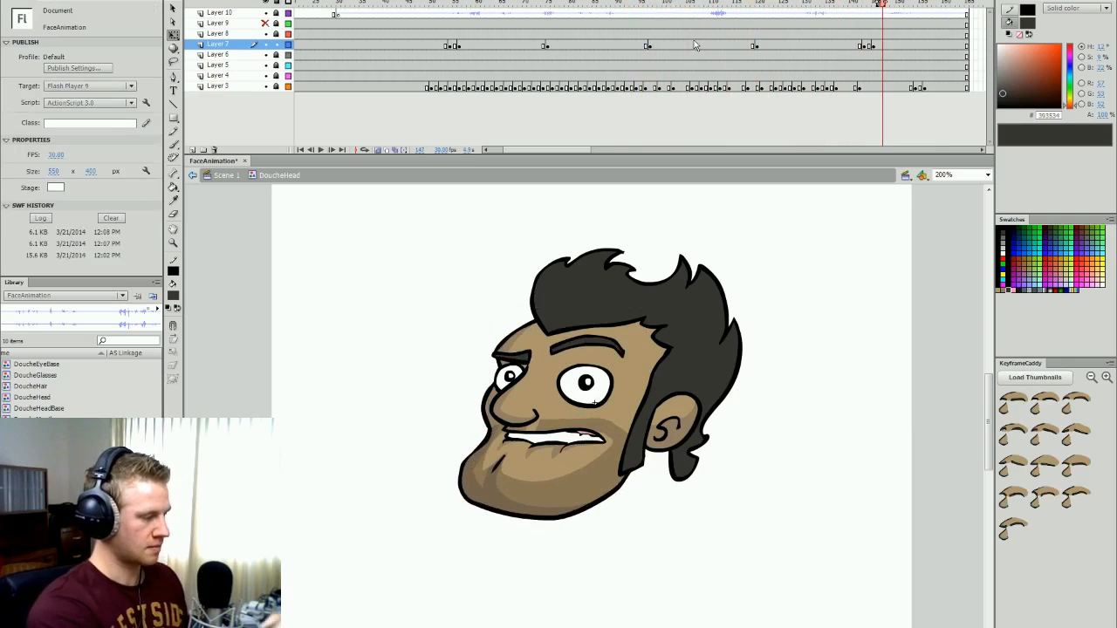
{"action": "left_click_drag", "start_coordinate": [557, 149], "coordinate": [551, 148]}
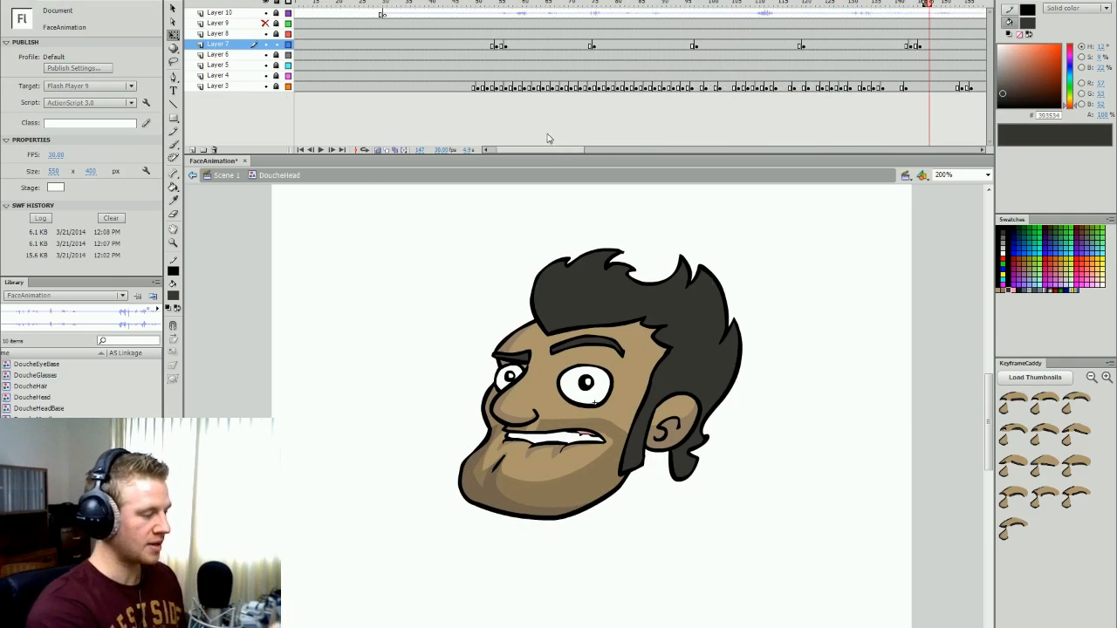
{"action": "left_click", "coordinate": [463, 3]}
{"action": "key", "text": "Return"}
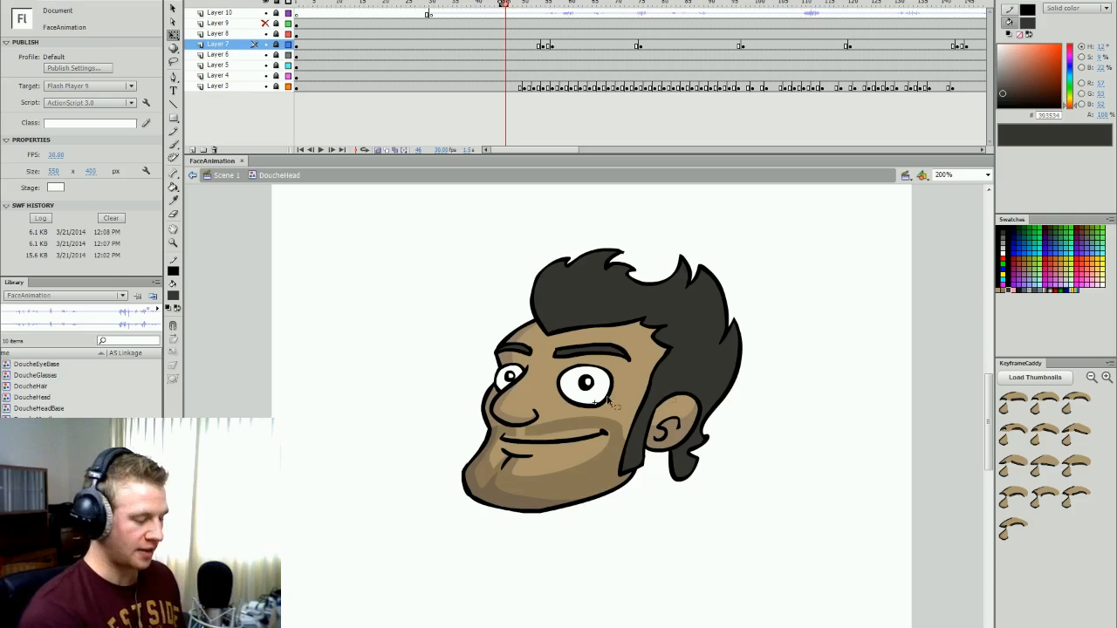
- Identify the eye base layer, unlock Layer 5 and load its eye poses into KeyframeCaddy
{"action": "left_click", "coordinate": [266, 54]}
{"action": "left_click", "coordinate": [267, 54]}
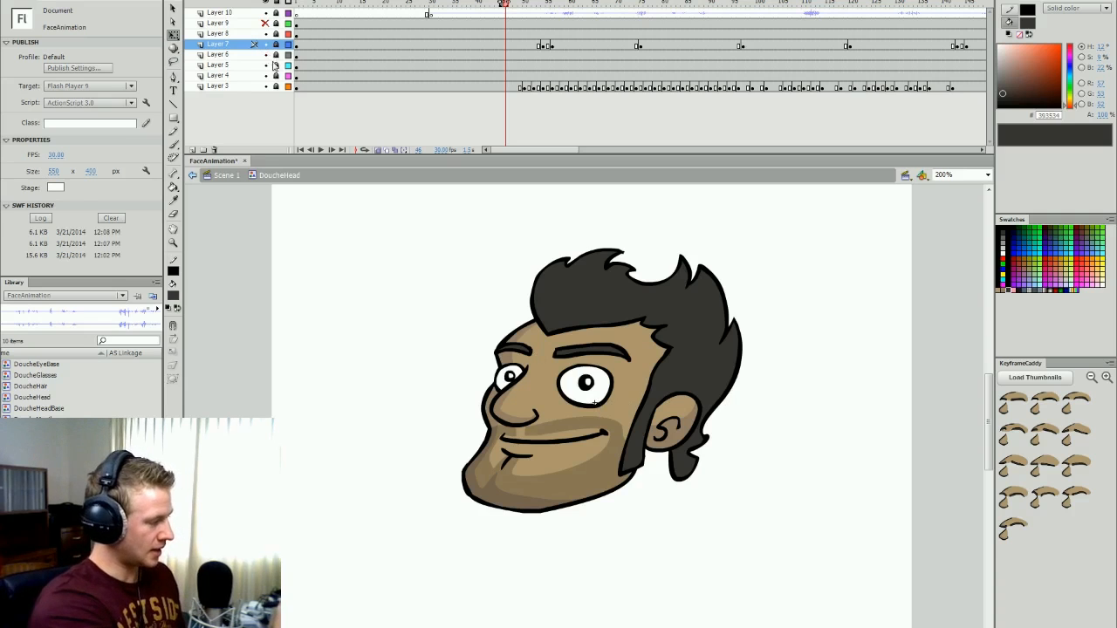
{"action": "left_click", "coordinate": [266, 65]}
{"action": "left_click", "coordinate": [266, 65]}
{"action": "left_click", "coordinate": [218, 64]}
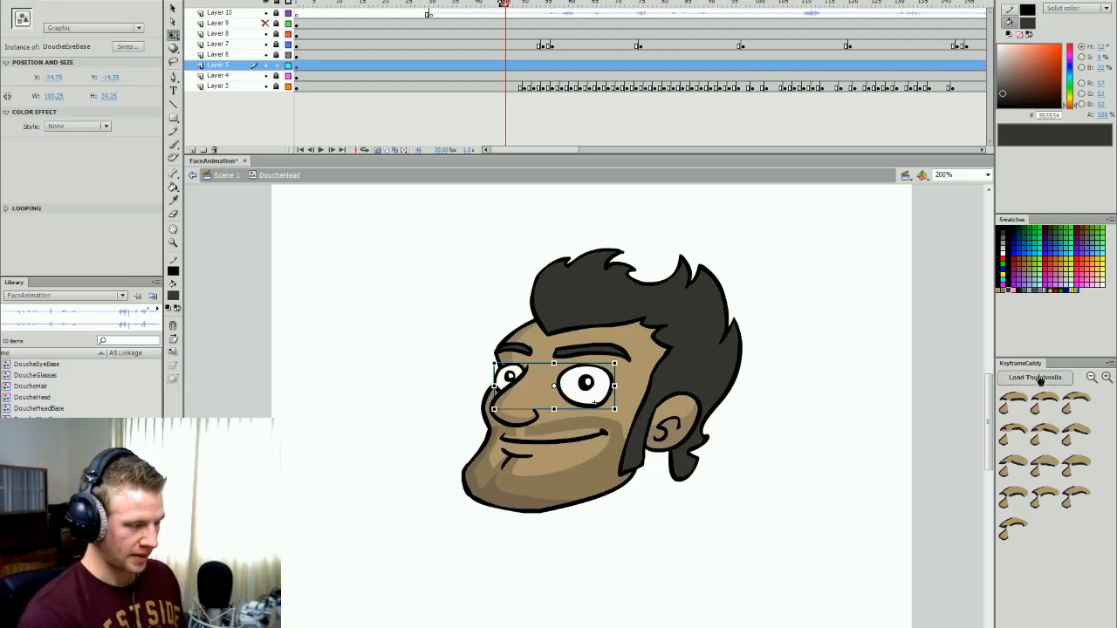
{"action": "left_click_drag", "start_coordinate": [477, 4], "coordinate": [280, 90]}
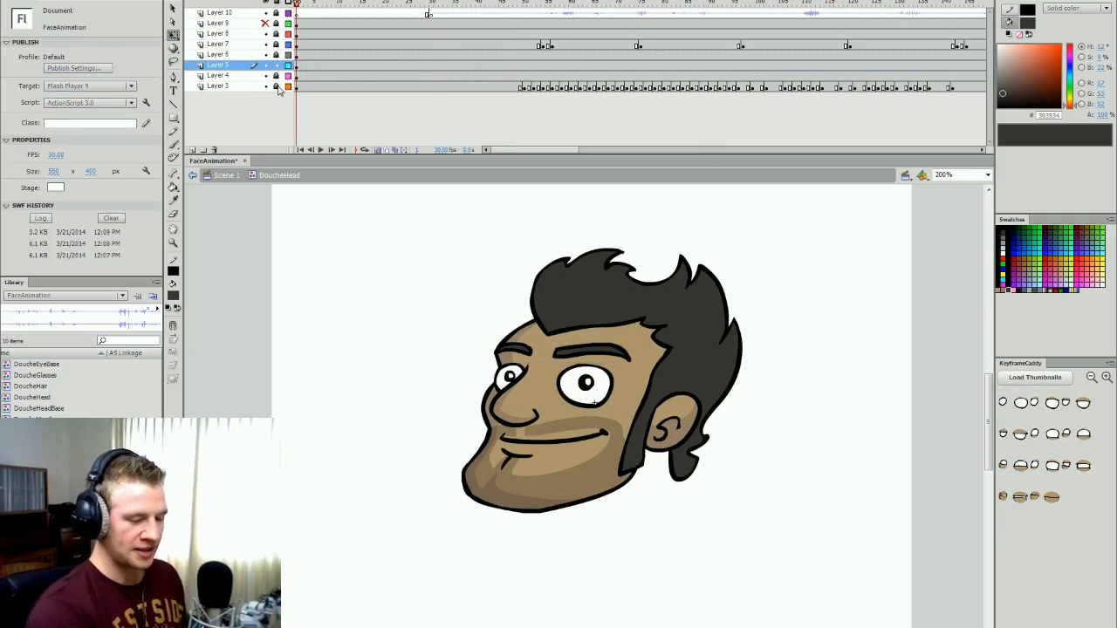
- Play the animation up to frame 81 and add an open-eye keyframe there on Layer 5
{"action": "left_click", "coordinate": [472, 4]}
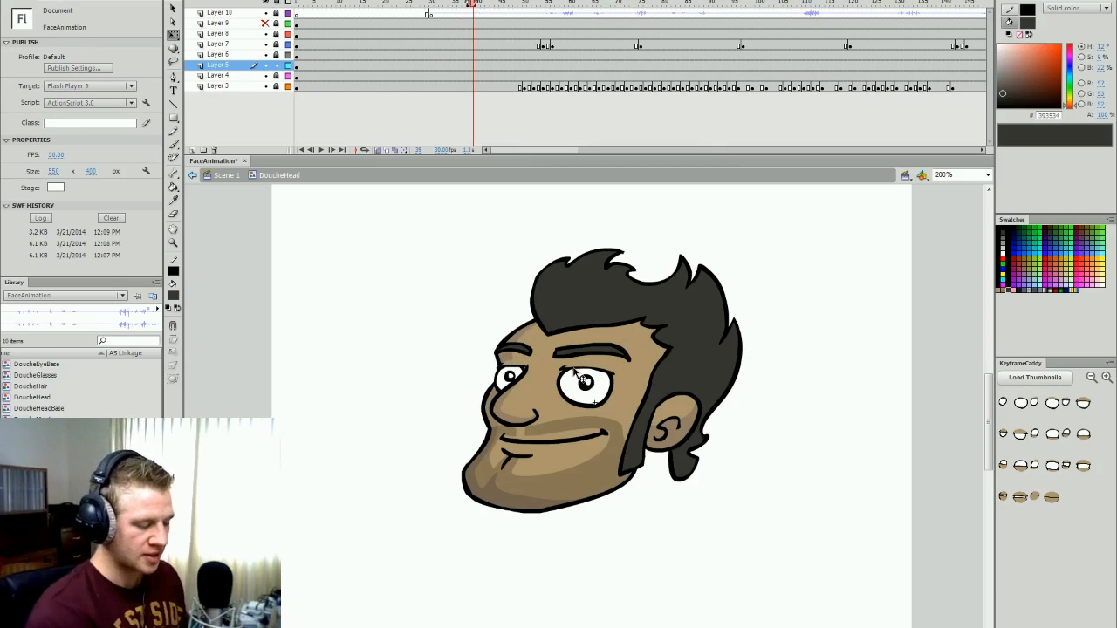
{"action": "key", "text": "period"}
{"action": "key", "text": "Return"}
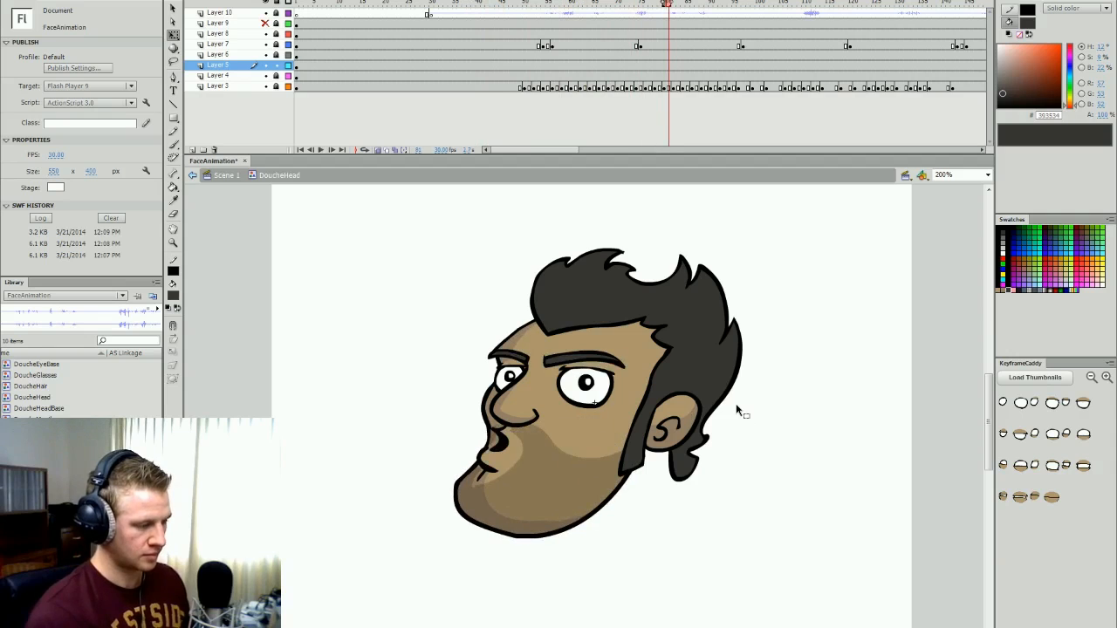
{"action": "key", "text": "period"}
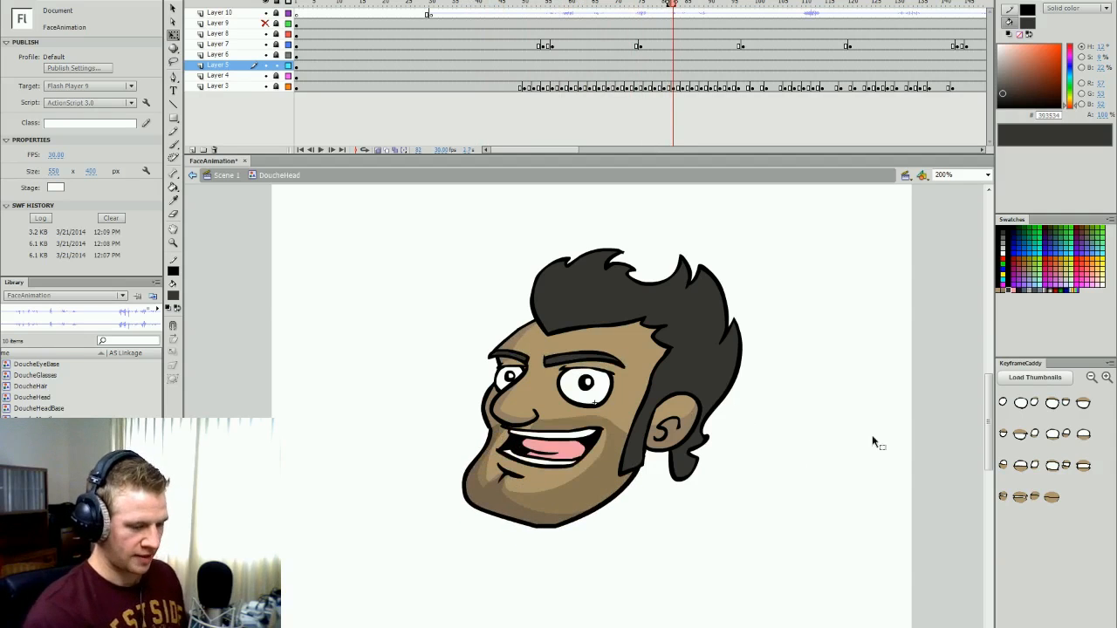
{"action": "key", "text": "comma"}
{"action": "left_click", "coordinate": [1003, 433]}
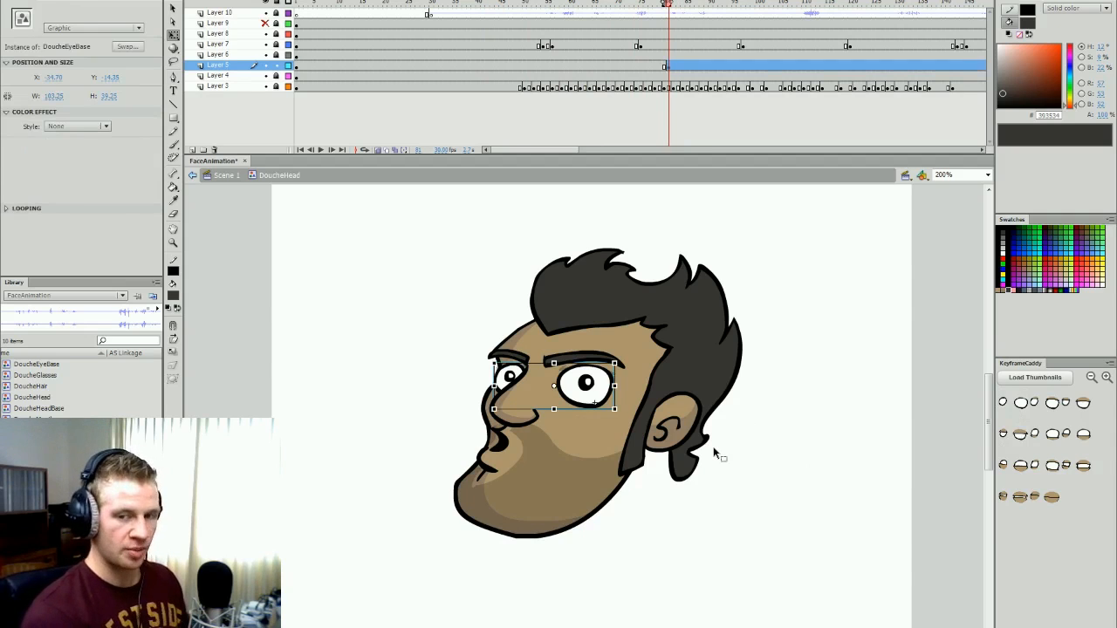
- Add eye keyframes on Layer 5 at frames 97 and 101, progressively raising the lower eyelids
{"action": "key", "text": "Return"}
{"action": "left_click", "coordinate": [1052, 436]}
{"action": "key", "text": "period"}
{"action": "key", "text": "period"}
{"action": "key", "text": "period"}
{"action": "key", "text": "period"}
{"action": "left_click", "coordinate": [1073, 440]}
{"action": "left_click", "coordinate": [828, 330]}
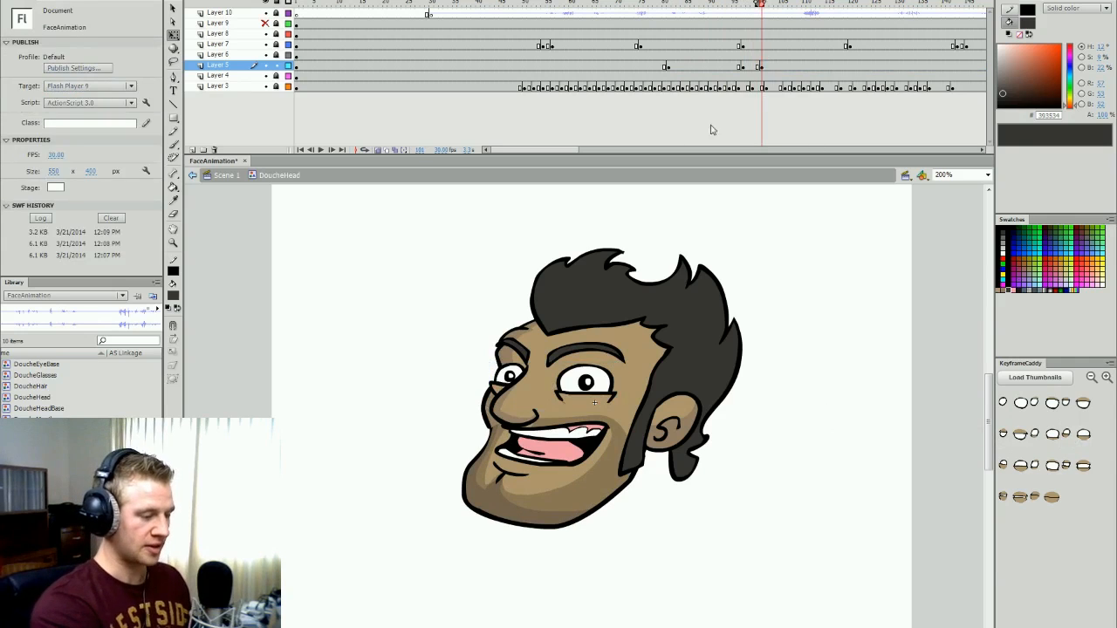
- Add eye keyframes on Layer 5 at frames 141 and 143, narrowing the eyes to a half-closed squint
{"action": "left_click_drag", "start_coordinate": [563, 149], "coordinate": [593, 150]}
{"action": "left_click", "coordinate": [503, 5]}
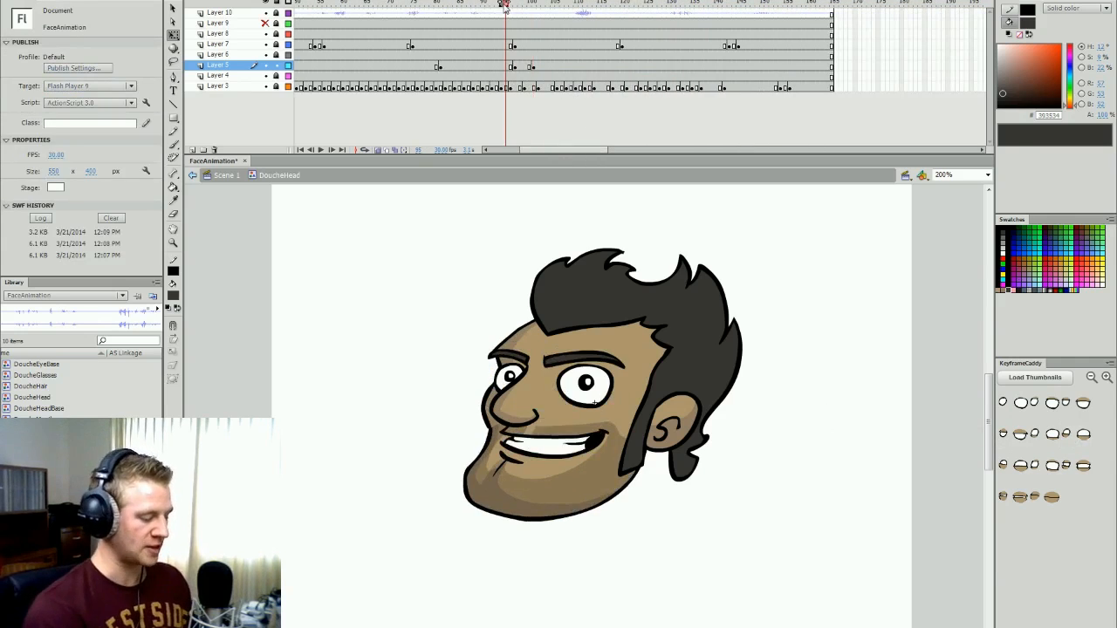
{"action": "left_click_drag", "start_coordinate": [504, 7], "coordinate": [705, 7]}
{"action": "key", "text": "period"}
{"action": "key", "text": "period"}
{"action": "key", "text": "period"}
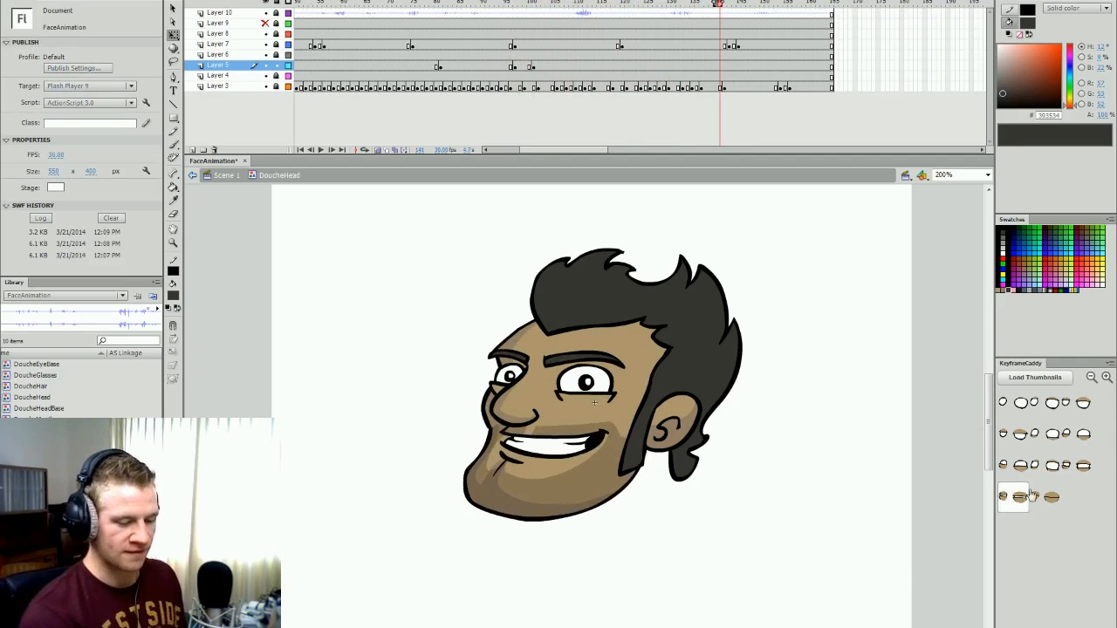
{"action": "left_click", "coordinate": [1048, 467]}
{"action": "key", "text": "period"}
{"action": "left_click", "coordinate": [1051, 465]}
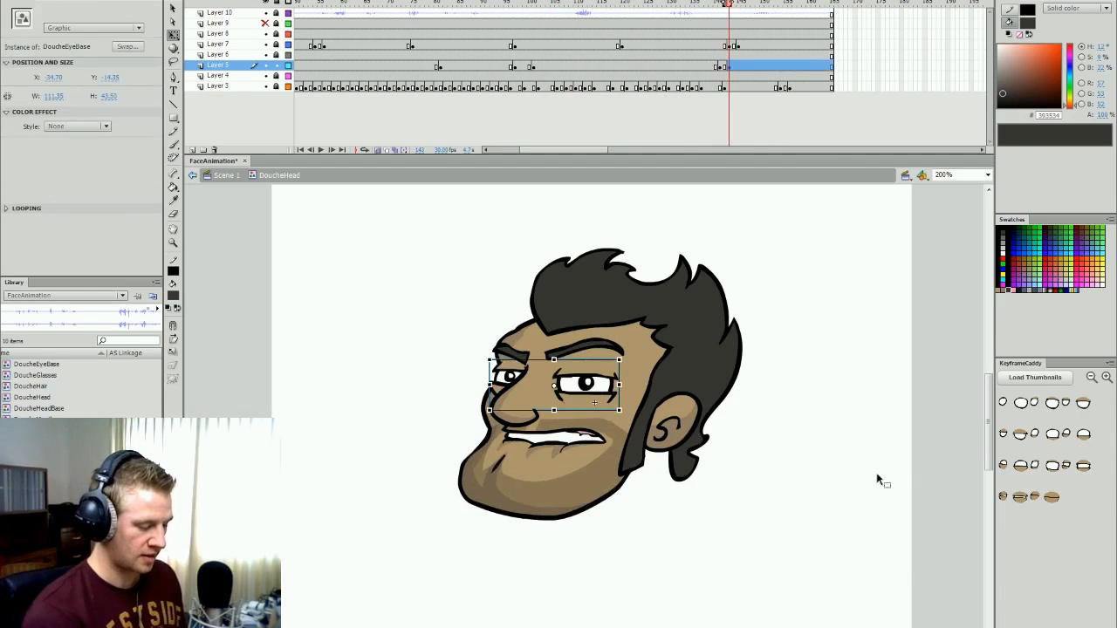
- Add a nearly shut eye pose on Layer 5 at frame 145 and a half-open squint near the end of the animation
{"action": "key", "text": "period"}
{"action": "key", "text": "period"}
{"action": "key", "text": "period"}
{"action": "key", "text": "period"}
{"action": "key", "text": "period"}
{"action": "key", "text": "period"}
{"action": "key", "text": "period"}
{"action": "key", "text": "period"}
{"action": "key", "text": "period"}
{"action": "key", "text": "period"}
{"action": "key", "text": "period"}
{"action": "key", "text": "period"}
{"action": "key", "text": "period"}
{"action": "key", "text": "period"}
{"action": "key", "text": "period"}
{"action": "key", "text": "period"}
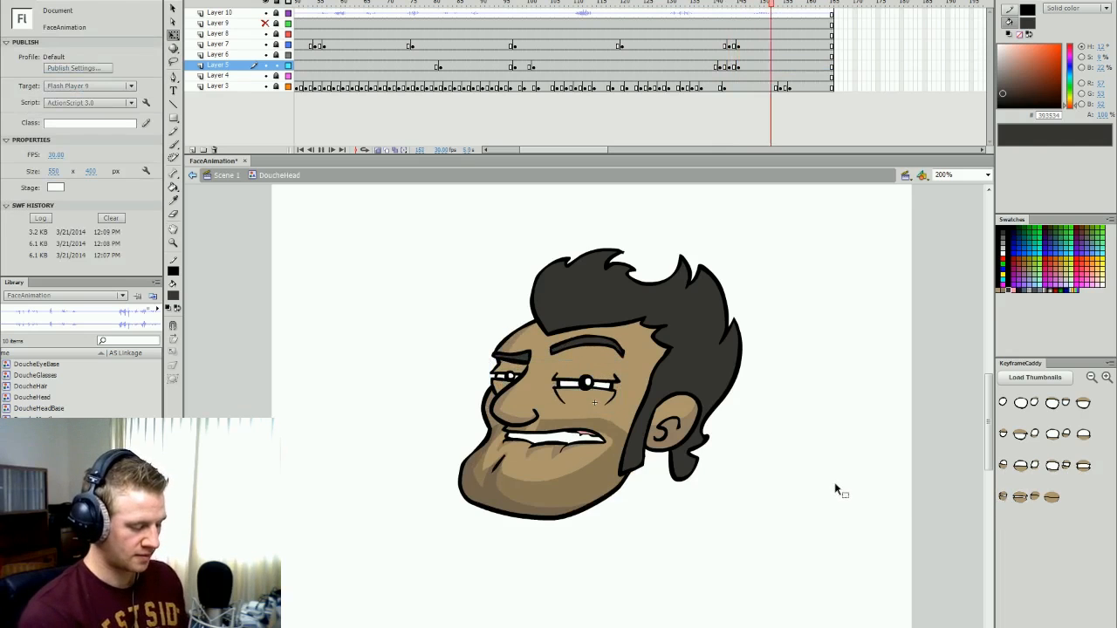
{"action": "left_click", "coordinate": [1080, 467]}
{"action": "left_click_drag", "start_coordinate": [594, 151], "coordinate": [543, 152]}
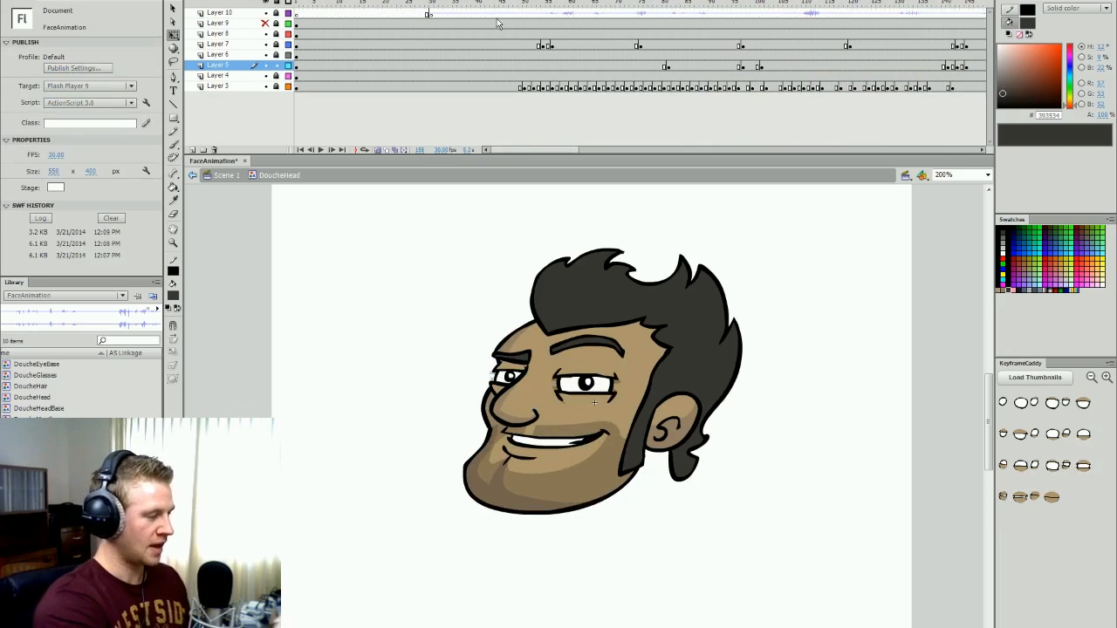
- Lock Layer 5, unlock Layer 6 containing the pupils, and play the animation from frame 52
{"action": "left_click", "coordinate": [532, 5]}
{"action": "left_click", "coordinate": [276, 66]}
{"action": "left_click", "coordinate": [277, 55]}
{"action": "left_click", "coordinate": [688, 304]}
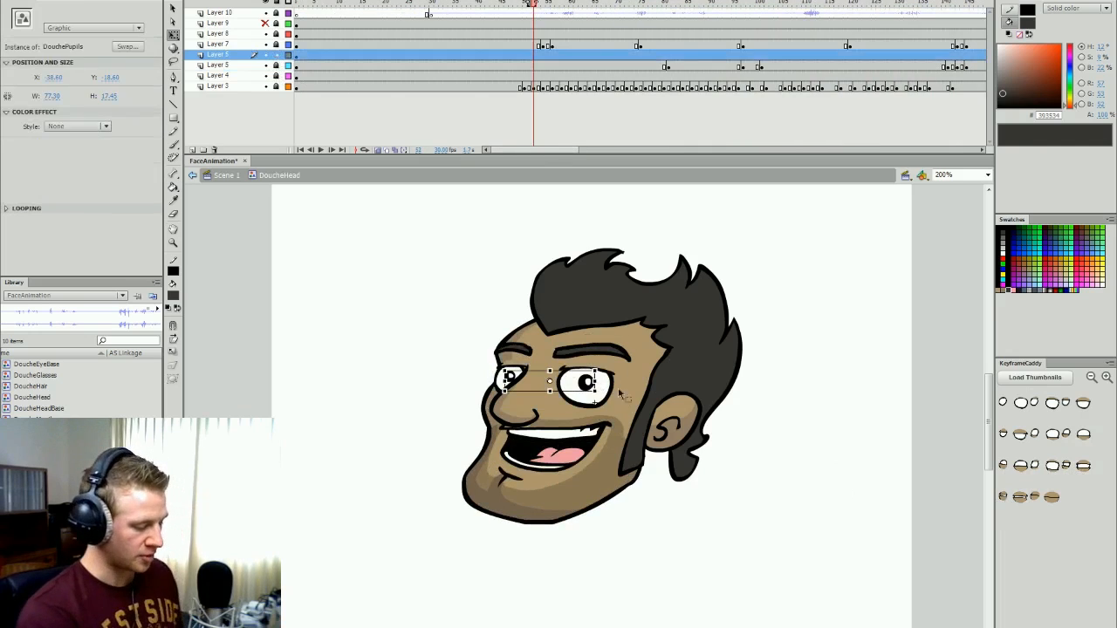
{"action": "left_click", "coordinate": [864, 439]}
{"action": "key", "text": "Return"}
{"action": "key", "text": "Return"}
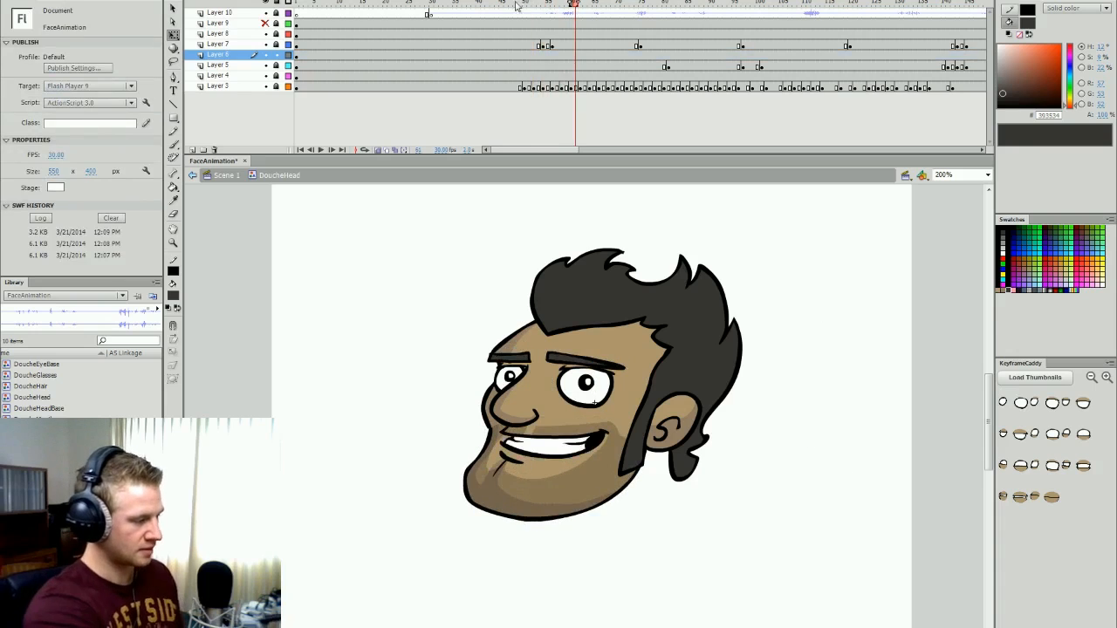
- Shift the pupils on Layer 6 slightly up and to the left, and play on from frame 49 to frame 68
{"action": "left_click", "coordinate": [519, 5]}
{"action": "left_click_drag", "start_coordinate": [589, 382], "coordinate": [588, 385]}
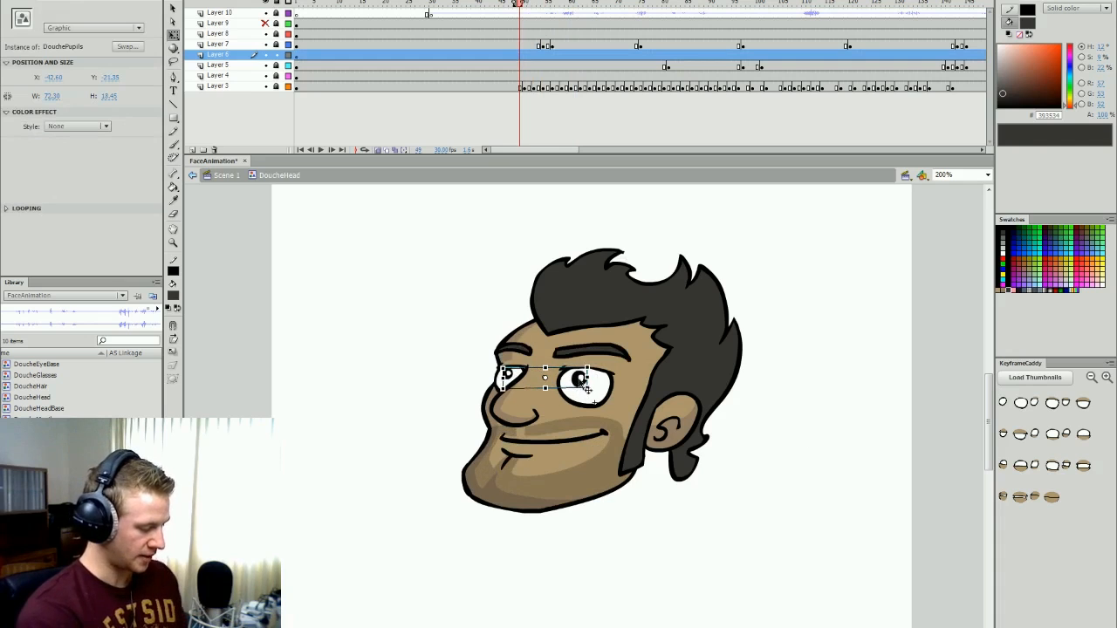
{"action": "left_click", "coordinate": [790, 392]}
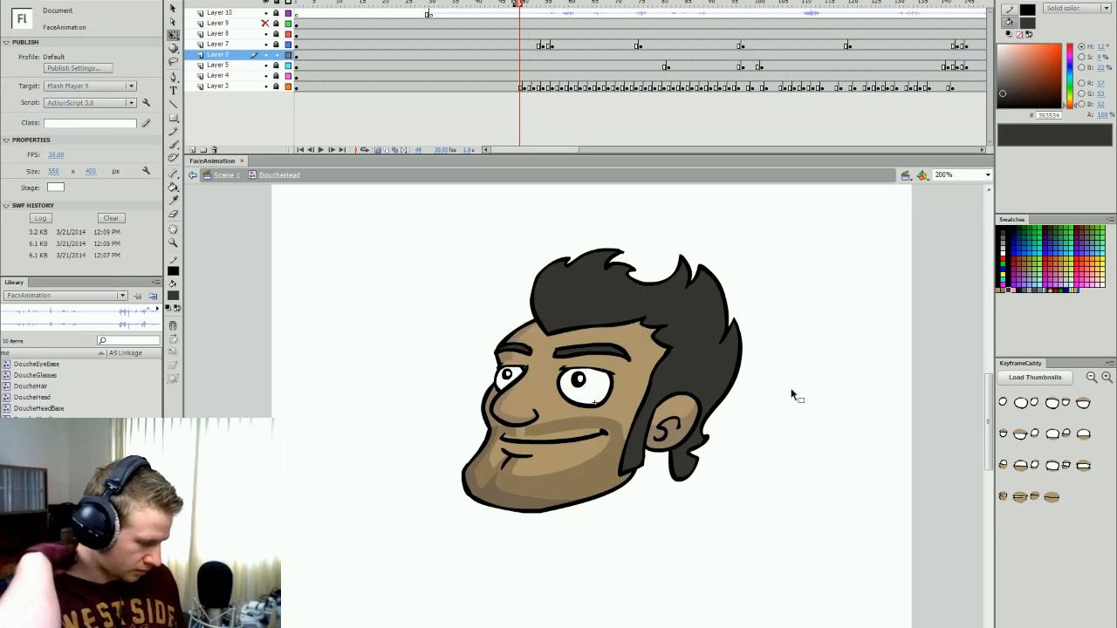
{"action": "key", "text": "Return"}
{"action": "key", "text": "Return"}
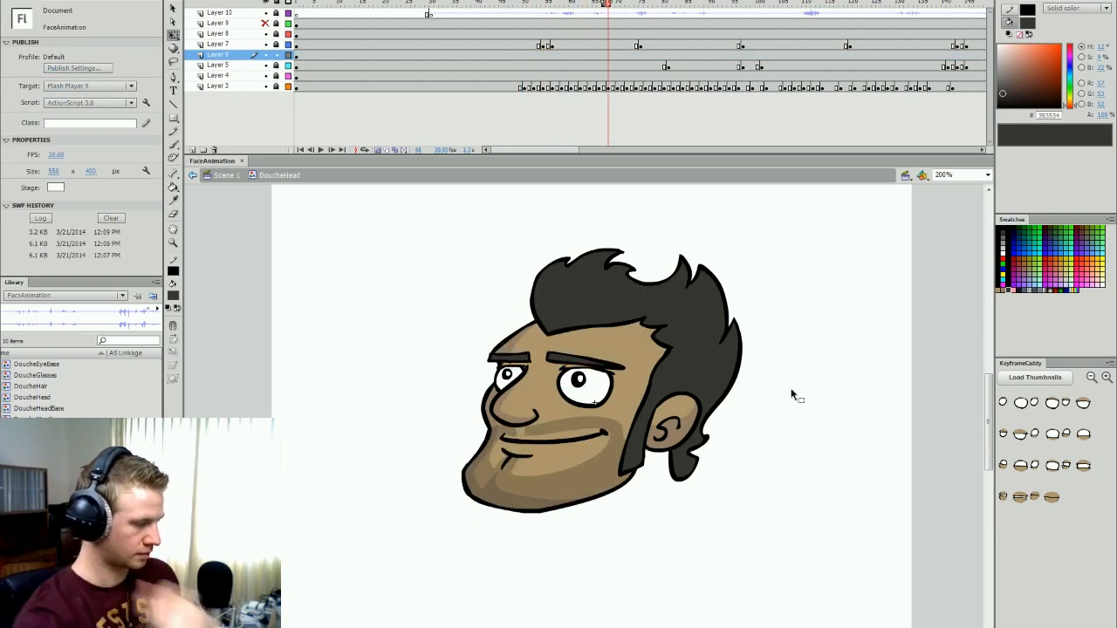
- Keyframe the pupils on Layer 6 at frames 68 and 74, shift them right at frame 74 and join both with a classic tween
{"action": "key", "text": "F6"}
{"action": "key", "text": "period"}
{"action": "key", "text": "period"}
{"action": "key", "text": "period"}
{"action": "key", "text": "period"}
{"action": "key", "text": "period"}
{"action": "key", "text": "period"}
{"action": "key", "text": "F6"}
{"action": "left_click_drag", "start_coordinate": [581, 380], "coordinate": [605, 375]}
{"action": "right_click", "coordinate": [621, 56]}
{"action": "left_click", "coordinate": [658, 72]}
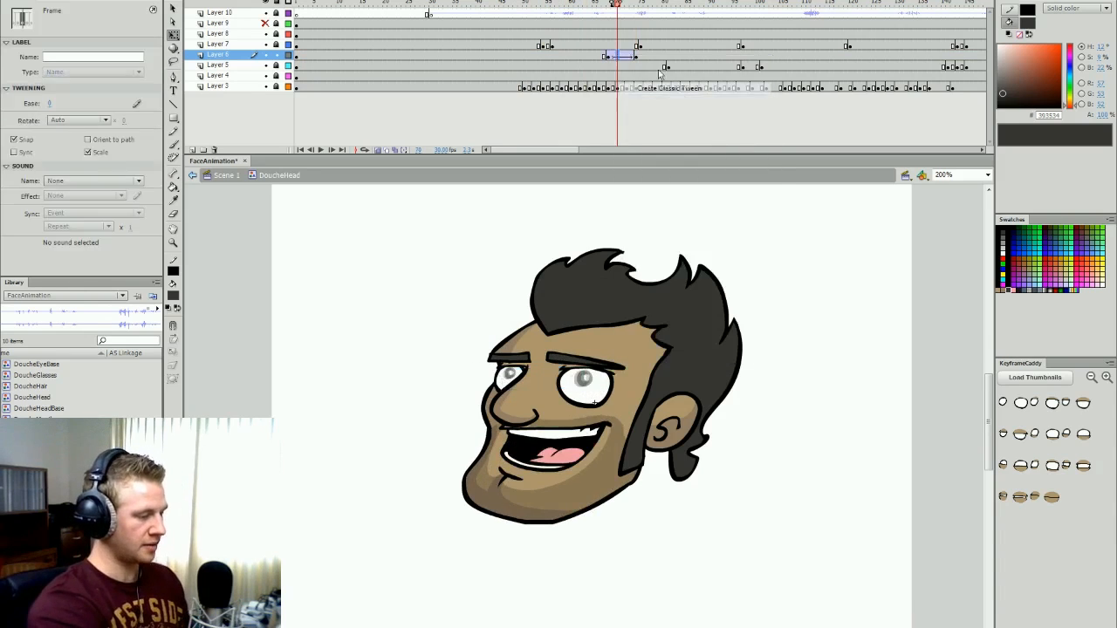
{"action": "key", "text": "Return"}
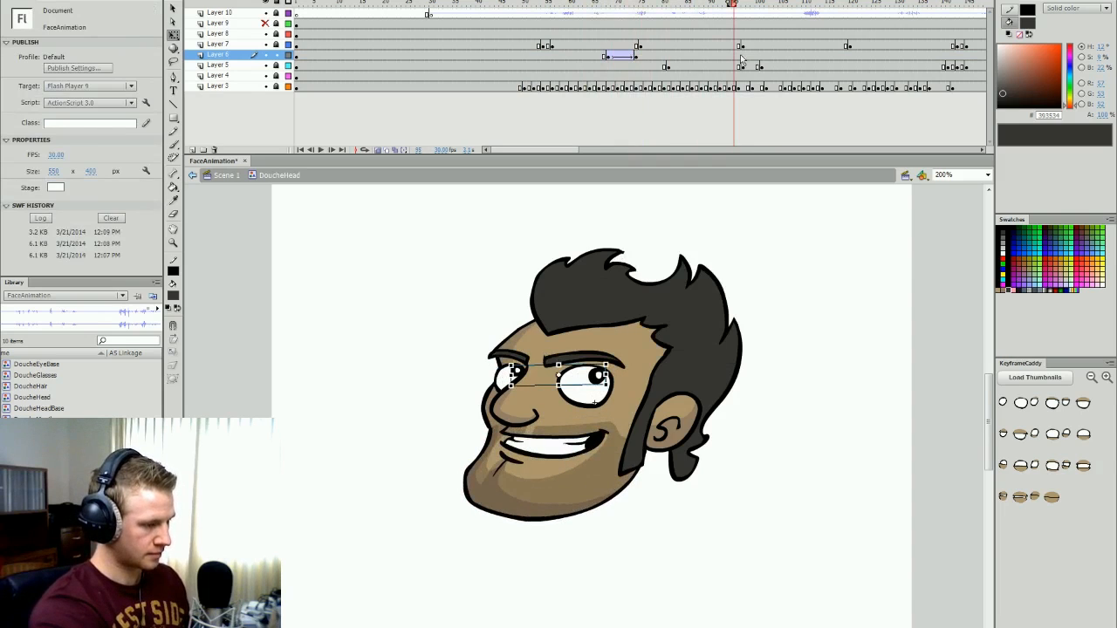
- Keyframe the pupils on Layer 6 at frames 98 and 102, moving them back to the left at frame 102
{"action": "left_click", "coordinate": [726, 56]}
{"action": "key", "text": "Return"}
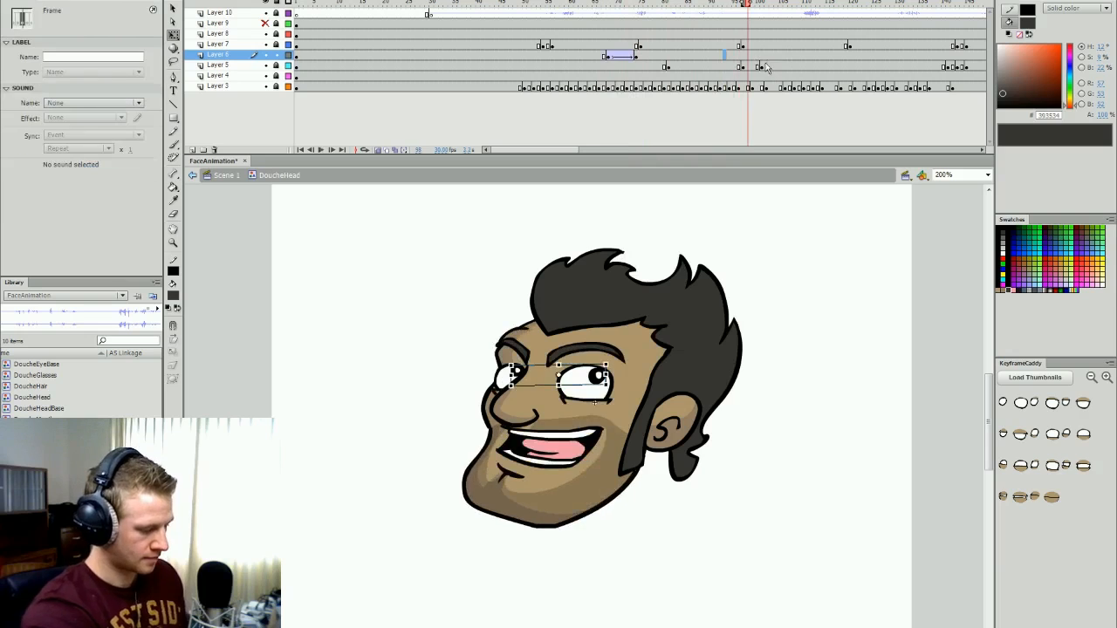
{"action": "left_click", "coordinate": [766, 59]}
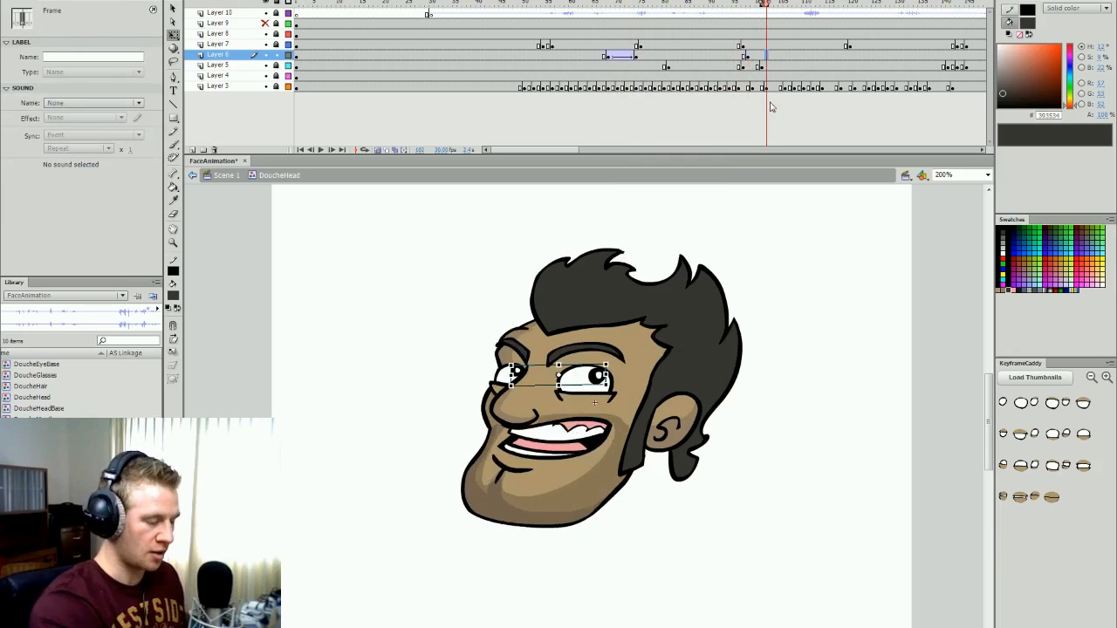
{"action": "left_click_drag", "start_coordinate": [598, 381], "coordinate": [583, 388]}
- Create a classic tween from frame 98, extend its end to frame 104 and set its ease to -100
{"action": "right_click", "coordinate": [754, 55]}
{"action": "left_click", "coordinate": [789, 88]}
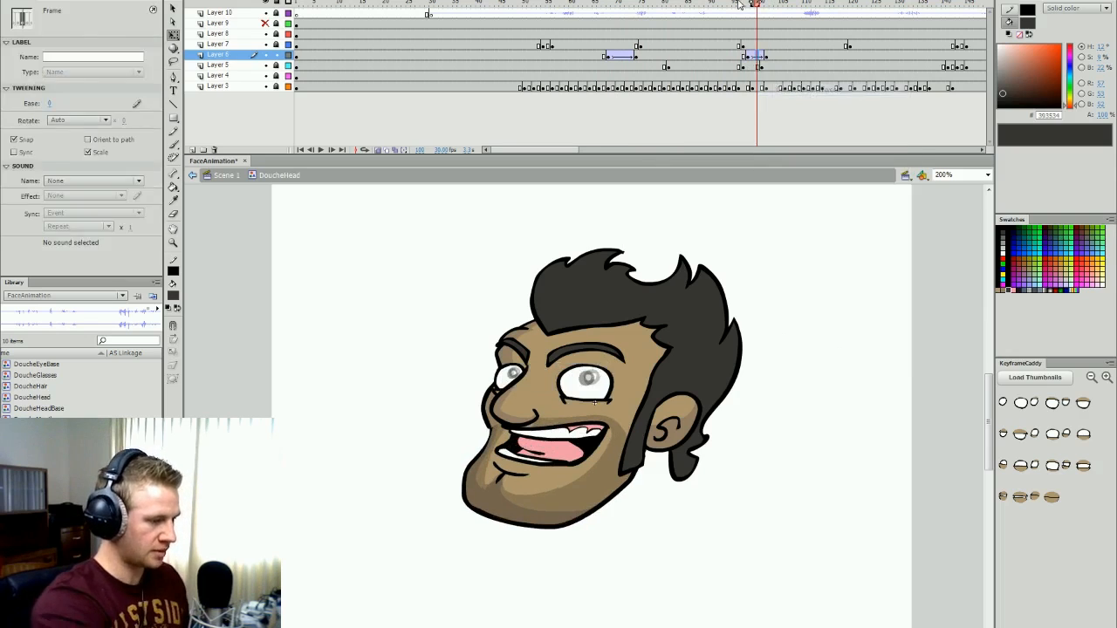
{"action": "left_click", "coordinate": [779, 55]}
{"action": "left_click", "coordinate": [762, 56]}
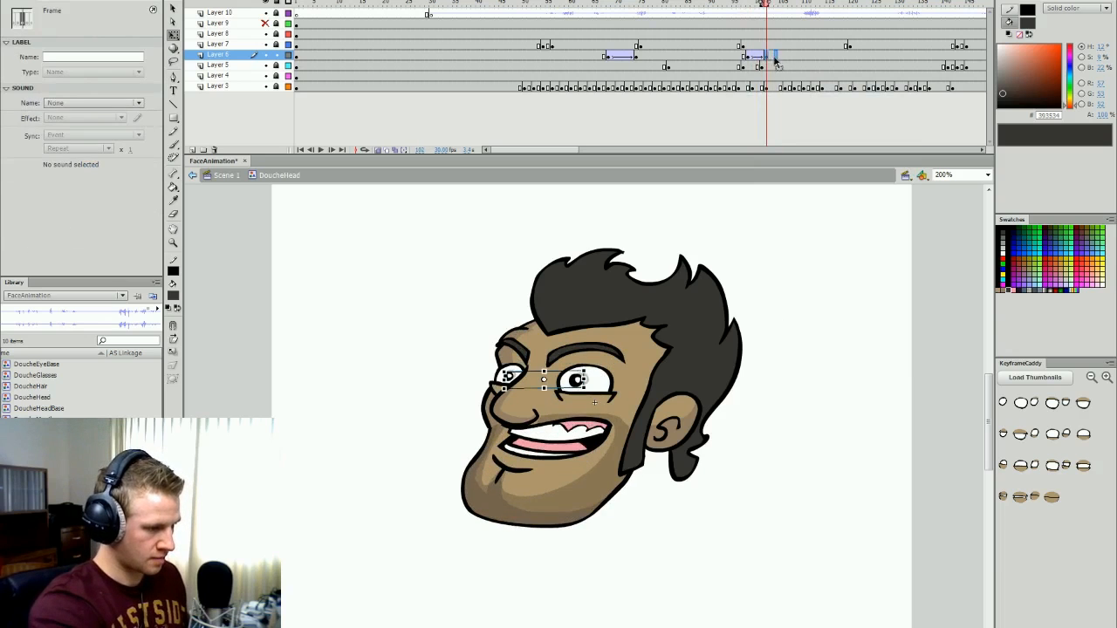
- Load the pupil poses into KeyframeCaddy, add a pupil keyframe on Layer 6 at frame 105 and play back from frame 96
{"action": "left_click", "coordinate": [780, 55]}
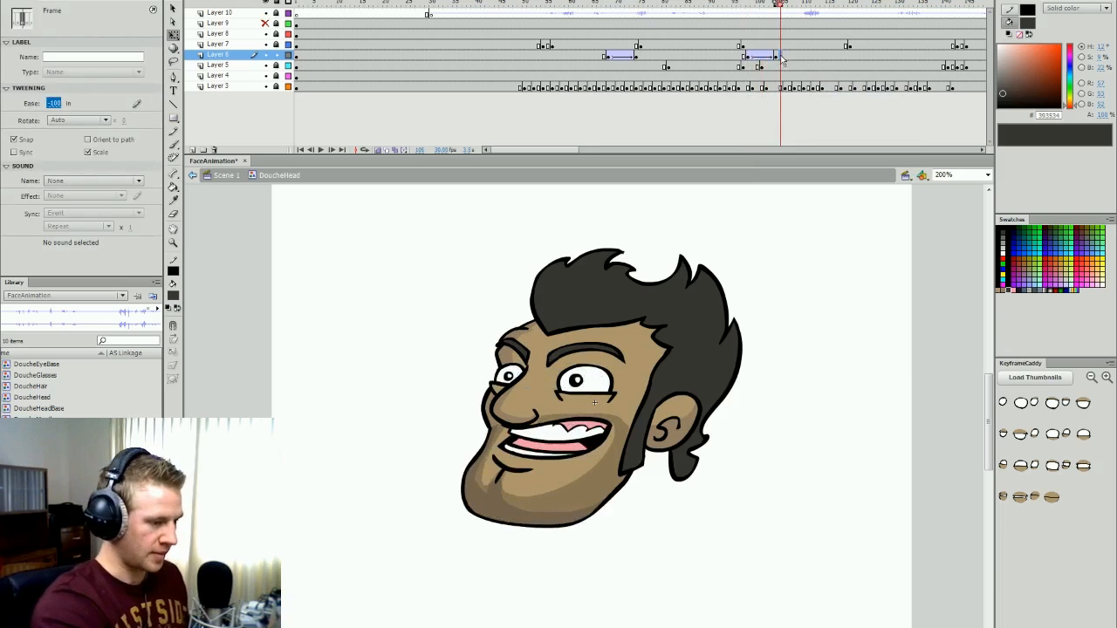
{"action": "left_click", "coordinate": [1030, 377]}
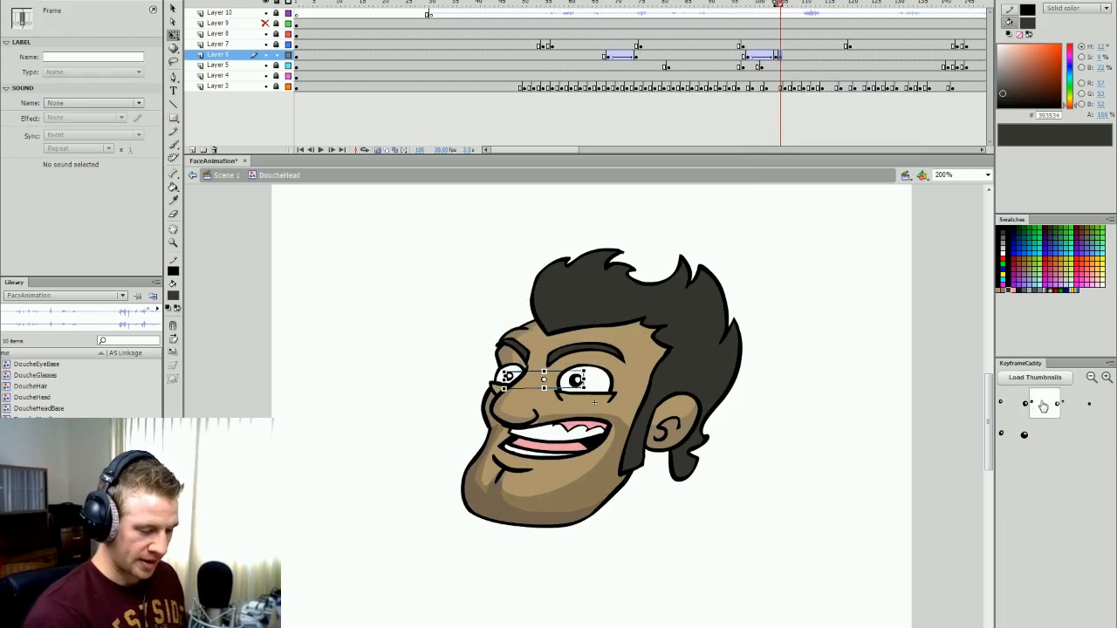
{"action": "left_click", "coordinate": [922, 411]}
{"action": "left_click", "coordinate": [740, 7]}
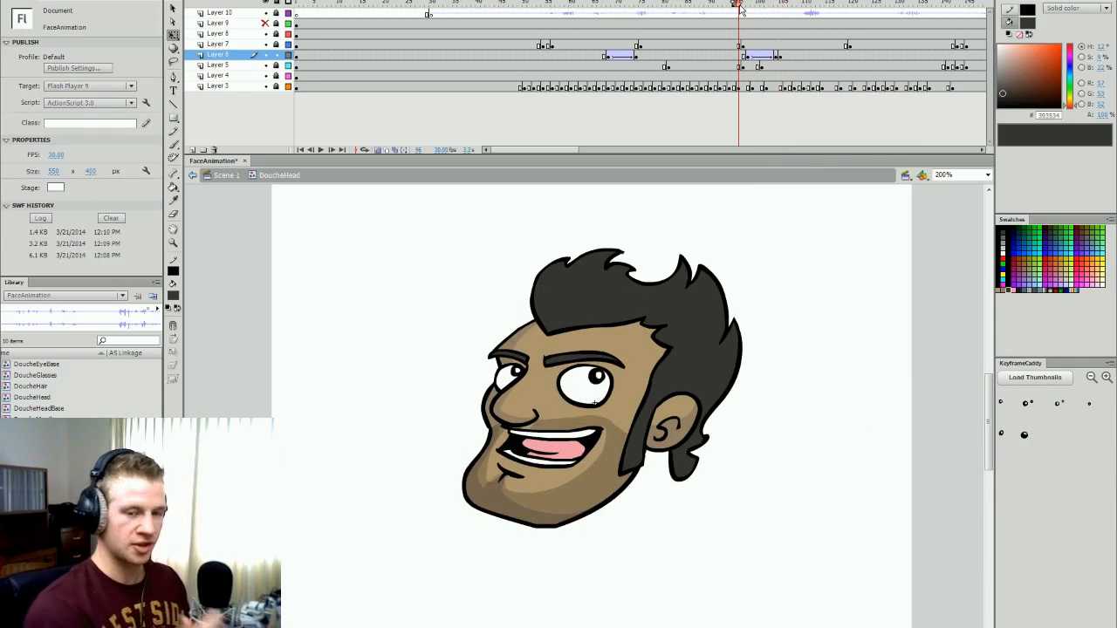
{"action": "key", "text": "Return"}
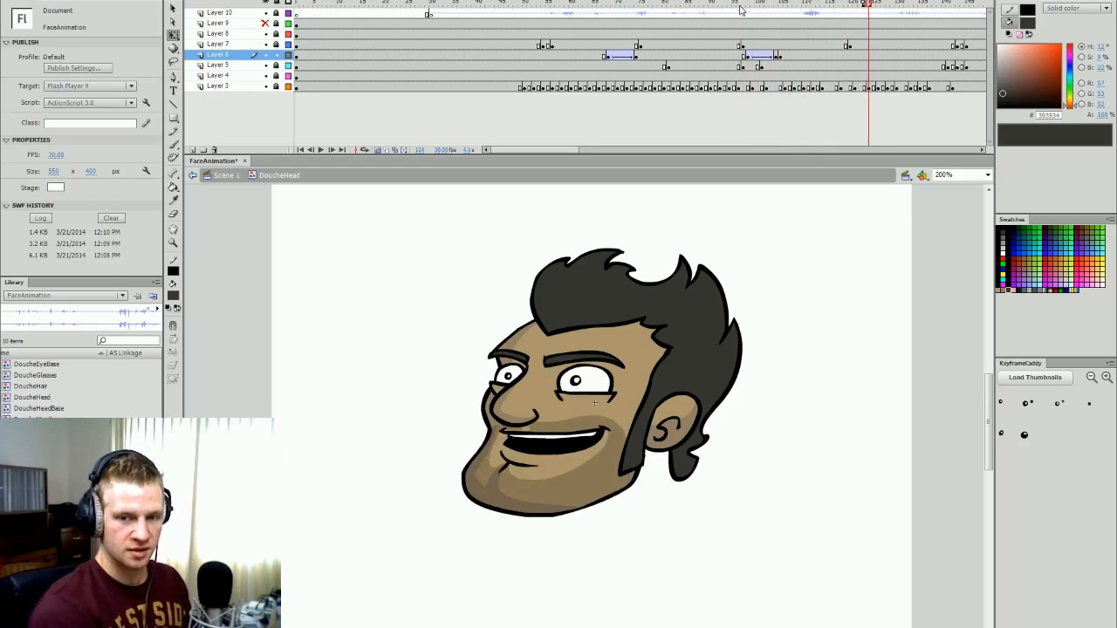
{"action": "left_click", "coordinate": [864, 61]}
{"action": "key", "text": "Return"}
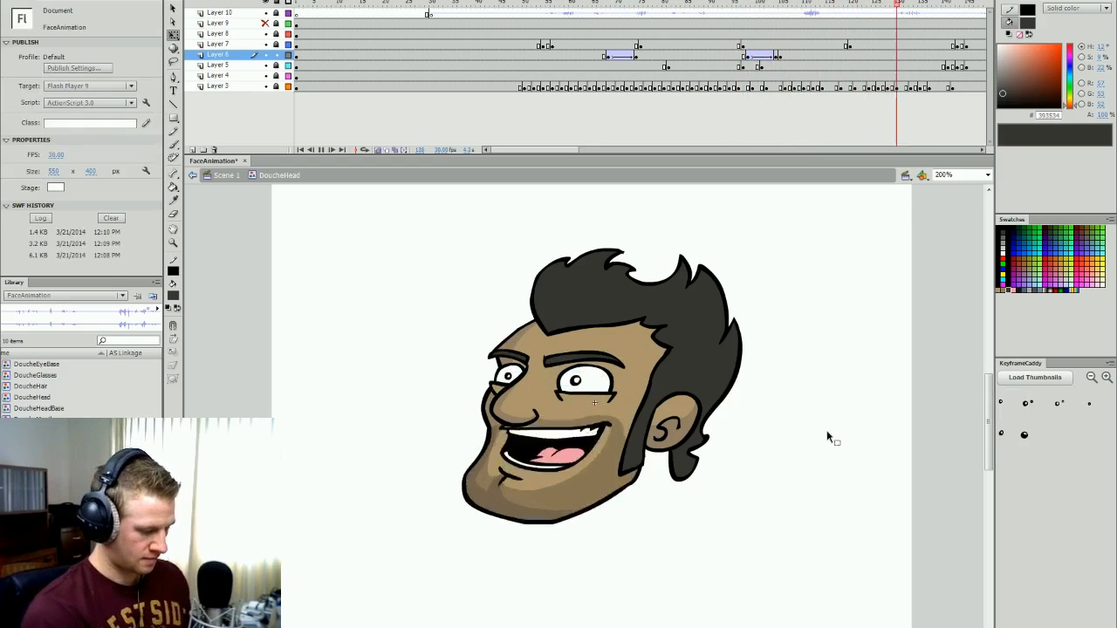
- Keyframe the pupils on Layer 6 at frames 140 and 145, adjusting their transform and shifting them right at frame 145
{"action": "left_click_drag", "start_coordinate": [580, 152], "coordinate": [584, 152]}
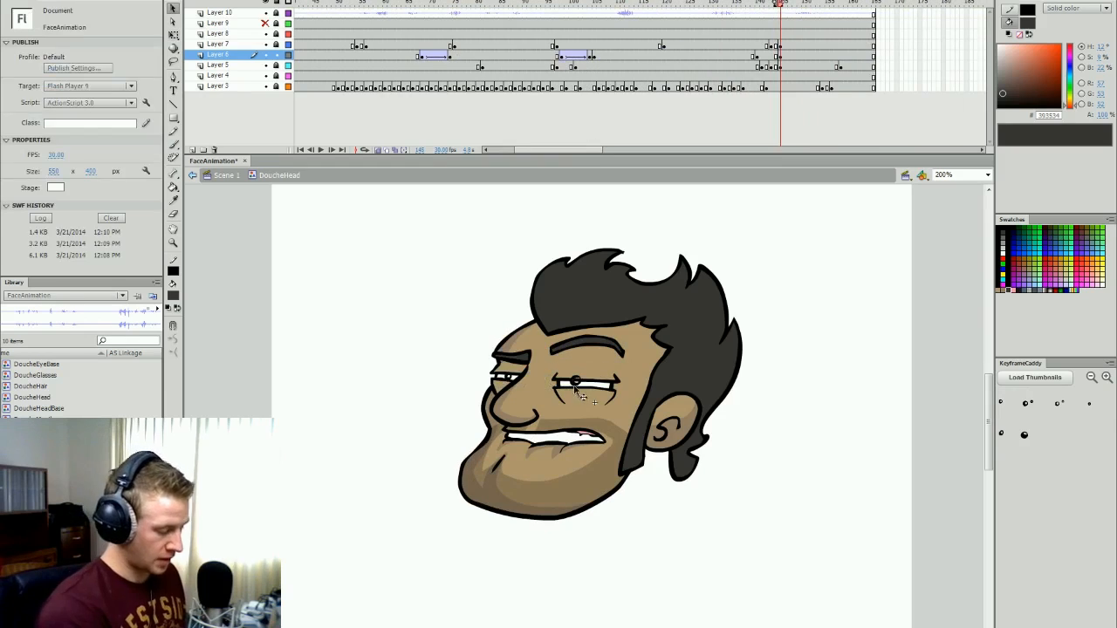
{"action": "left_click", "coordinate": [579, 382]}
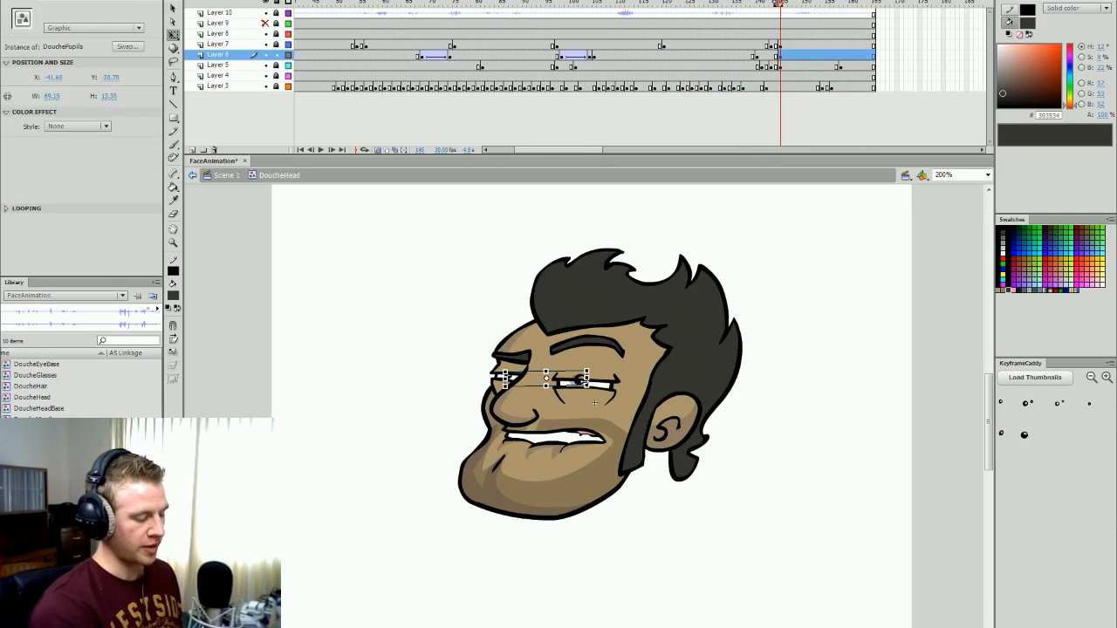
{"action": "left_click_drag", "start_coordinate": [587, 375], "coordinate": [597, 372]}
{"action": "key", "text": "v"}
{"action": "key", "text": "q"}
{"action": "left_click", "coordinate": [775, 413]}
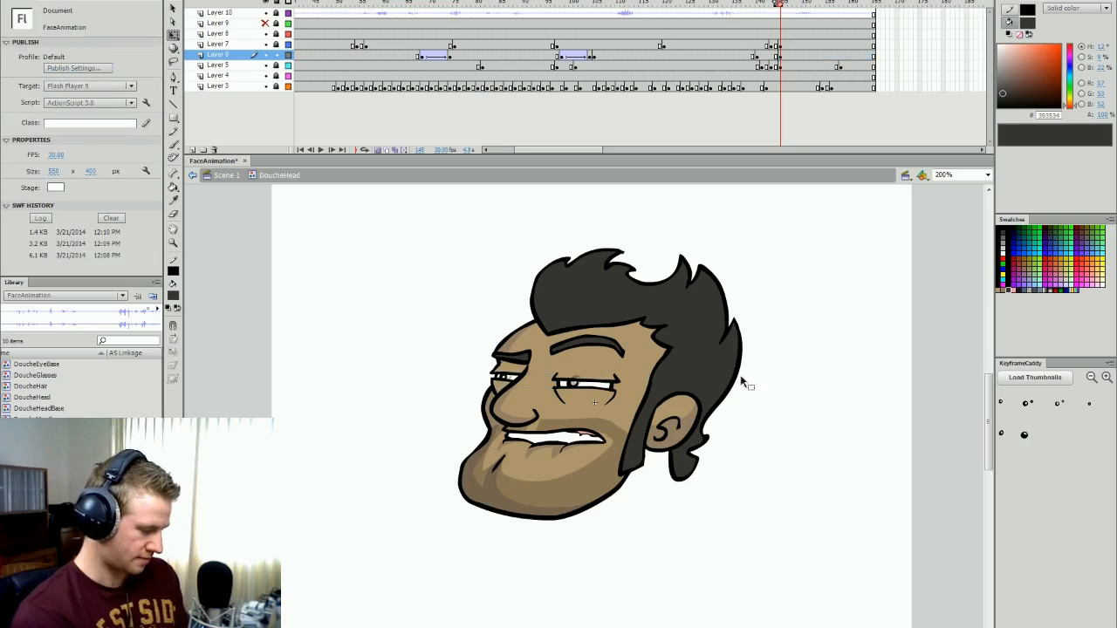
{"action": "left_click_drag", "start_coordinate": [575, 397], "coordinate": [602, 400]}
{"action": "left_click", "coordinate": [751, 413]}
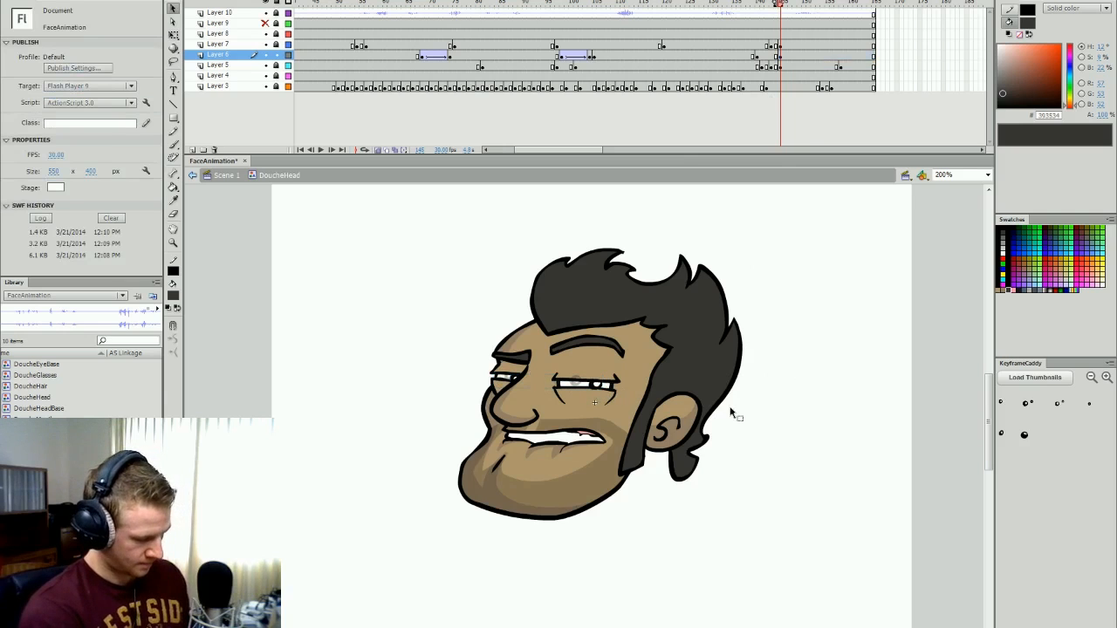
- Create a classic tween between the pupil keyframes at frames 140 and 145 on Layer 6 and play back that section
{"action": "right_click", "coordinate": [772, 57]}
{"action": "left_click", "coordinate": [822, 88]}
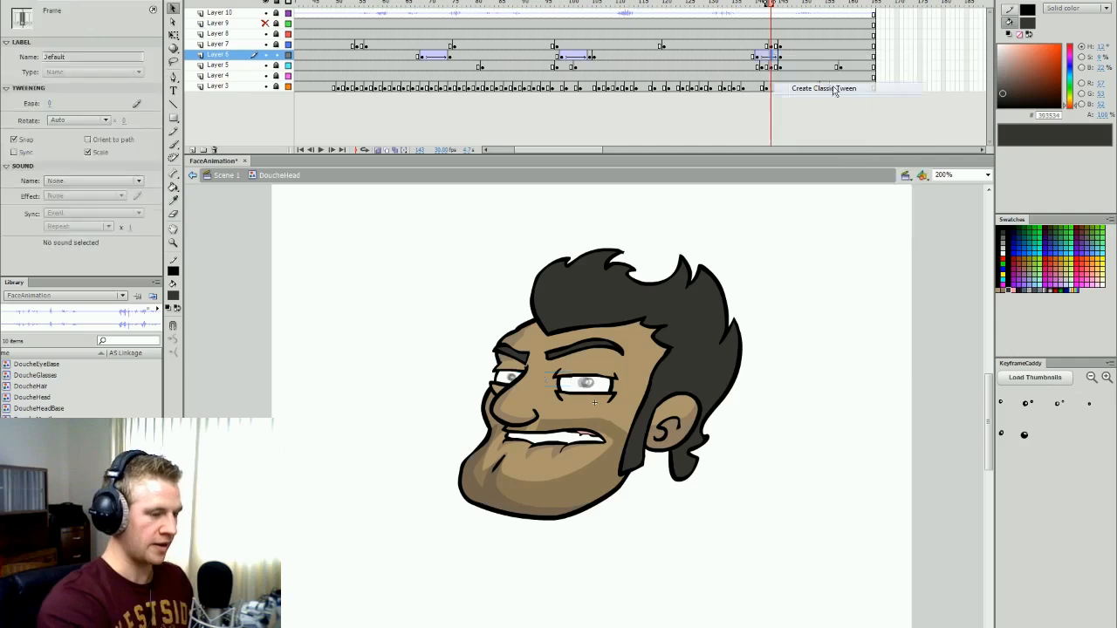
{"action": "left_click", "coordinate": [756, 5]}
{"action": "key", "text": "Return"}
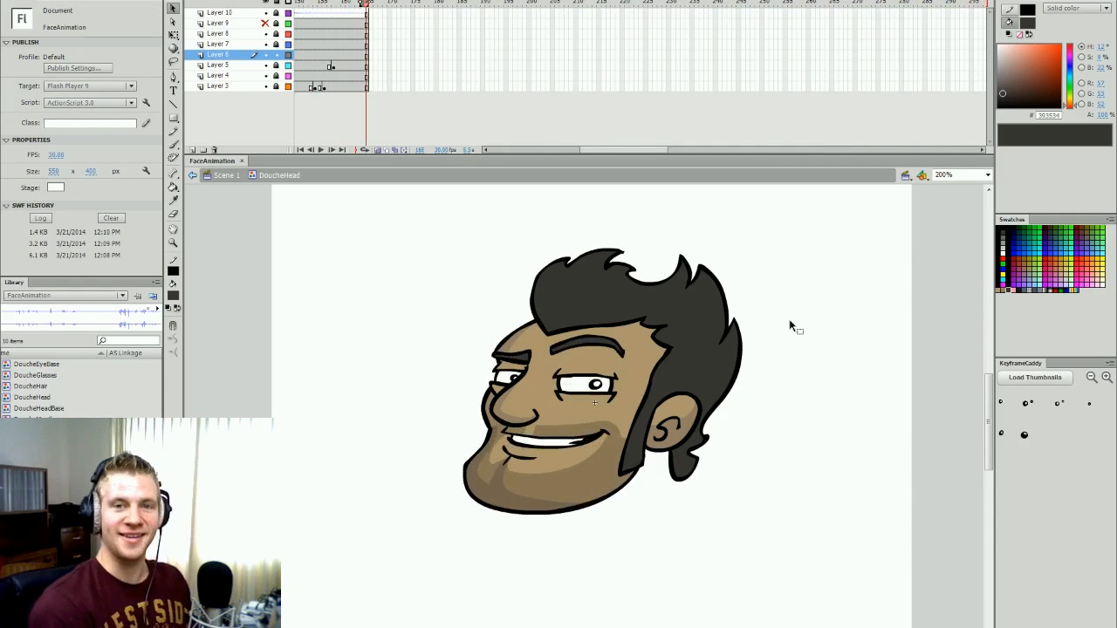
- Review the face animation from its first frames, stop it, and resume playback from frame 35
{"action": "key", "text": "Return"}
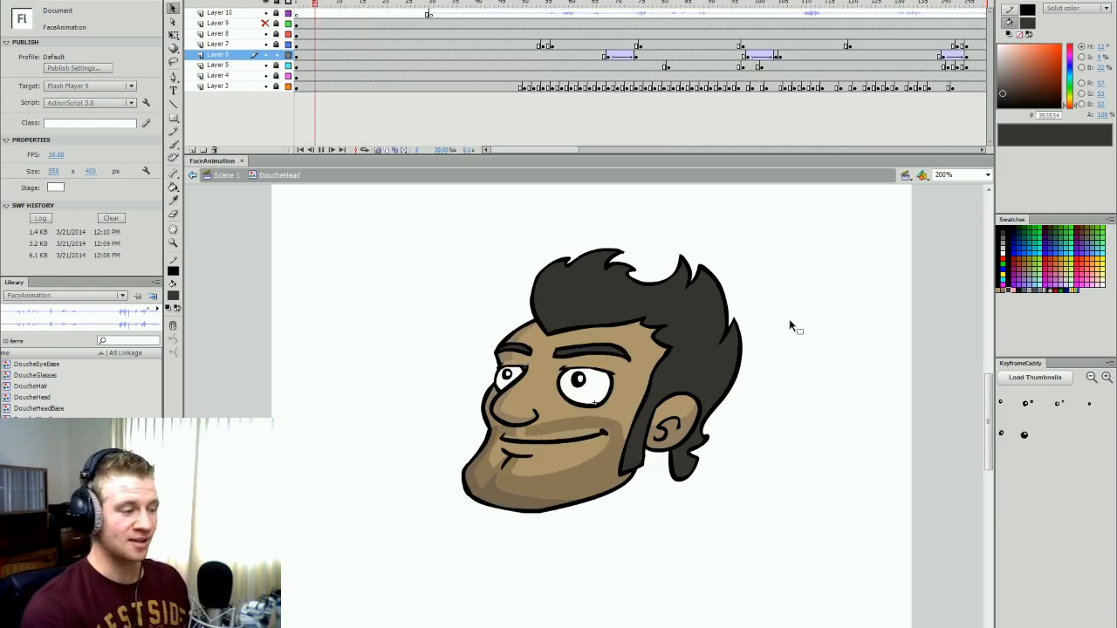
{"action": "key", "text": "Return"}
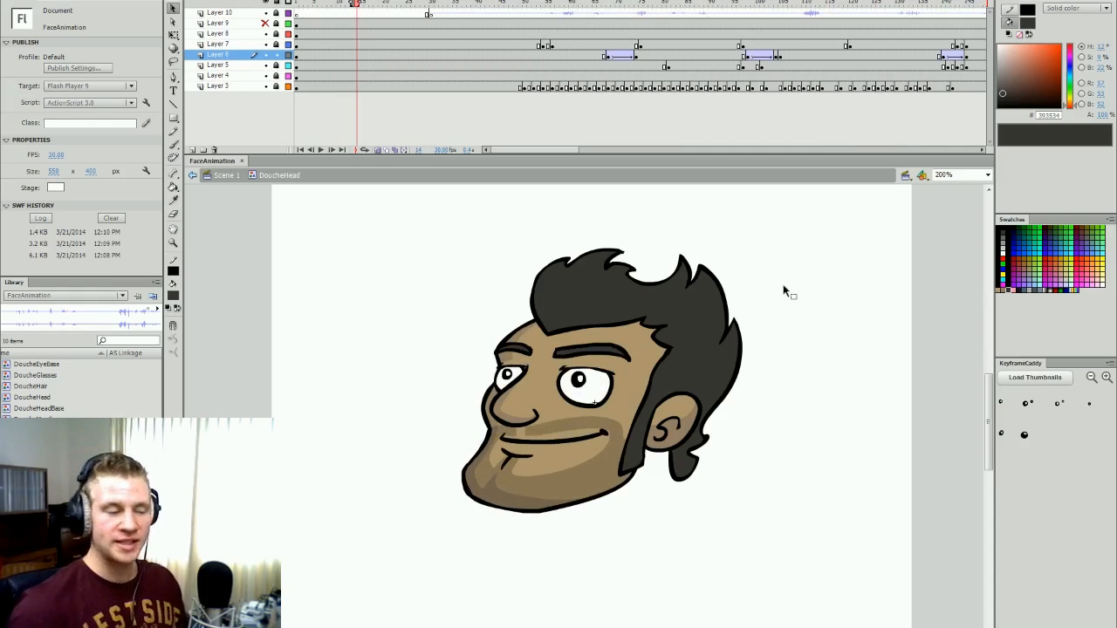
{"action": "left_click", "coordinate": [455, 3]}
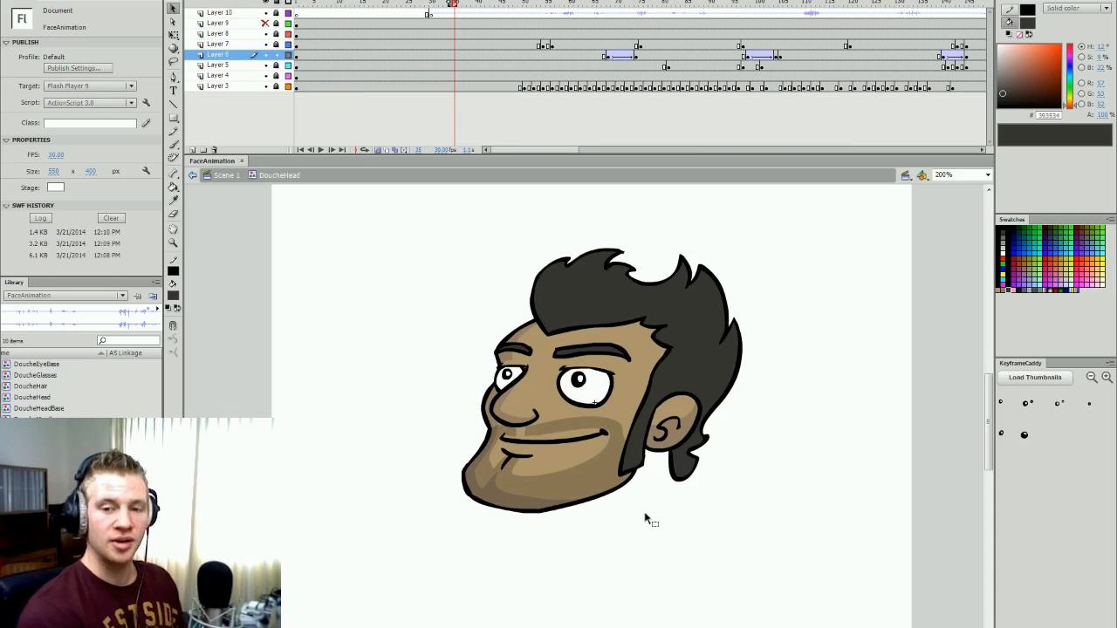
{"action": "key", "text": "Return"}
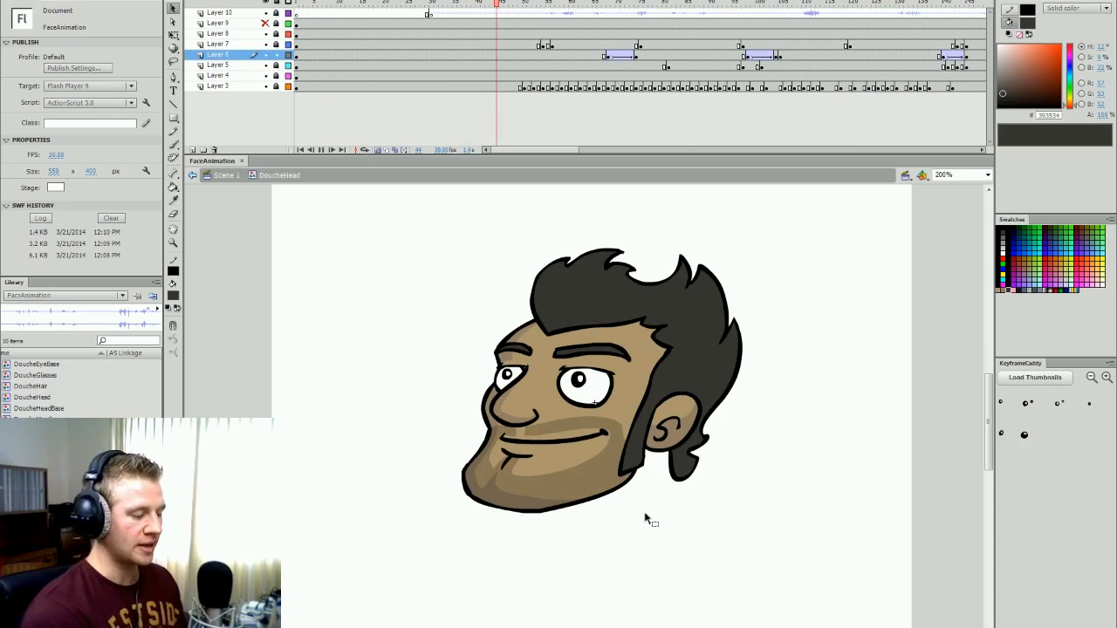